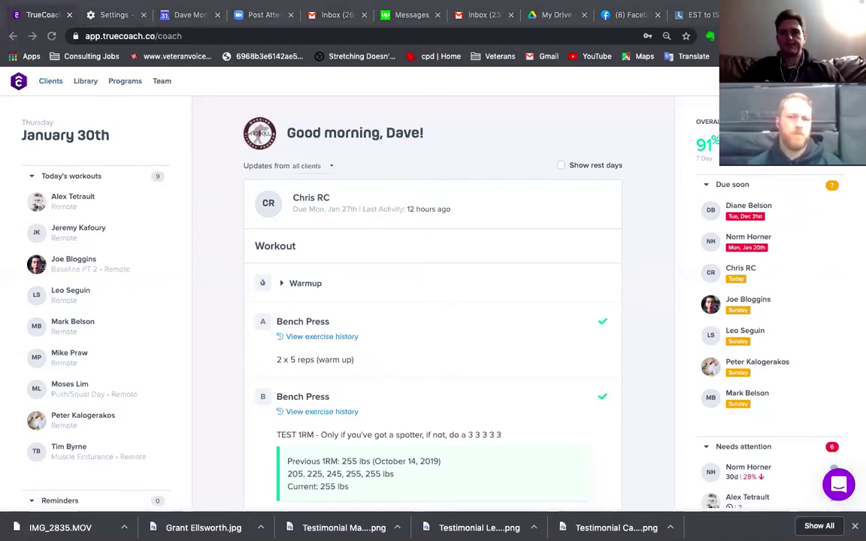
Open the account's notification settings and examine the web, sound, badge, email and working-hours options
{"action": "left_click", "coordinate": [840, 81]}
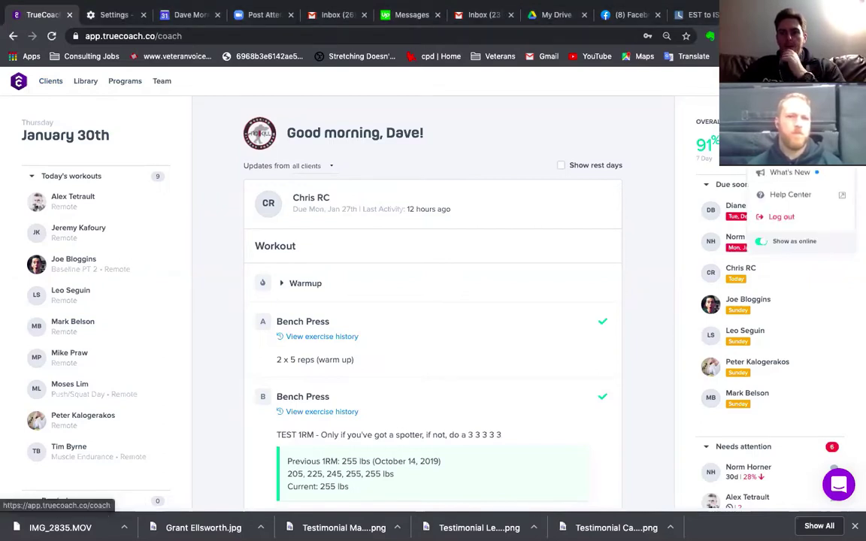
{"action": "left_click", "coordinate": [789, 151]}
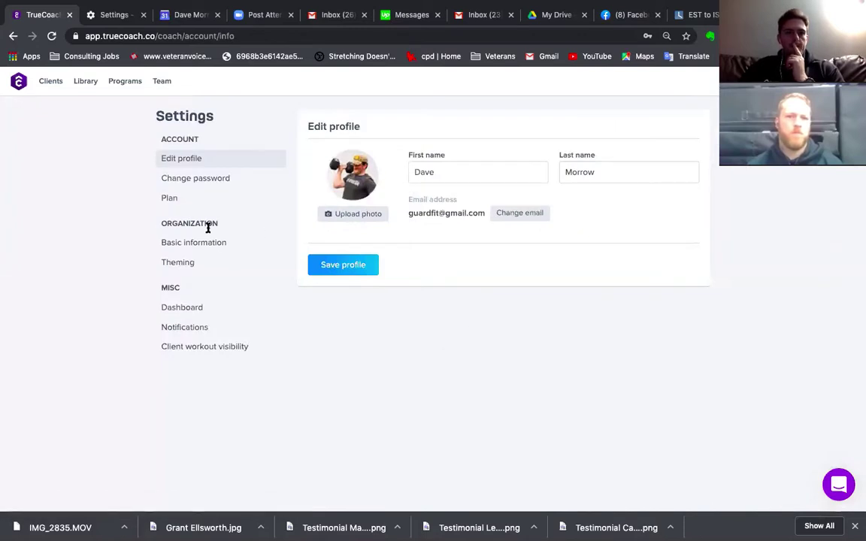
{"action": "left_click", "coordinate": [195, 329]}
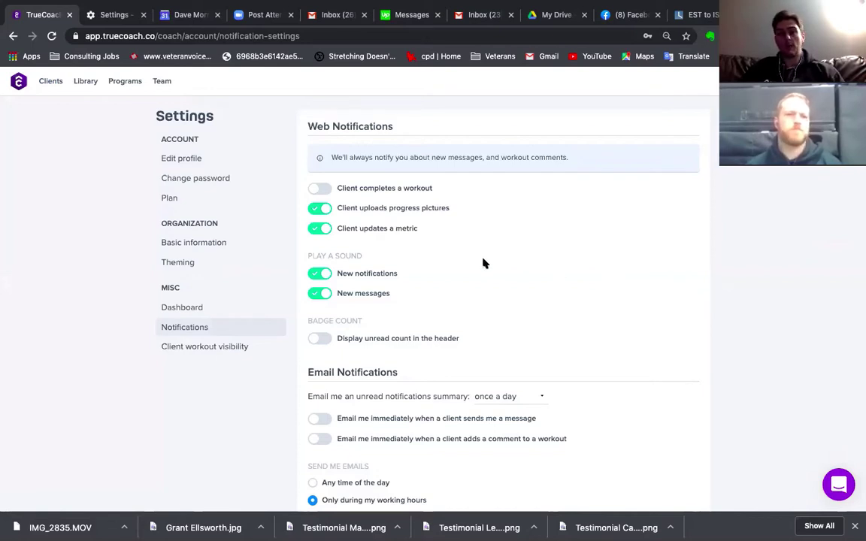
{"action": "scroll", "coordinate": [483, 262], "scroll_direction": "down", "scroll_amount": 1}
{"action": "scroll", "coordinate": [405, 214], "scroll_direction": "up", "scroll_amount": 1}
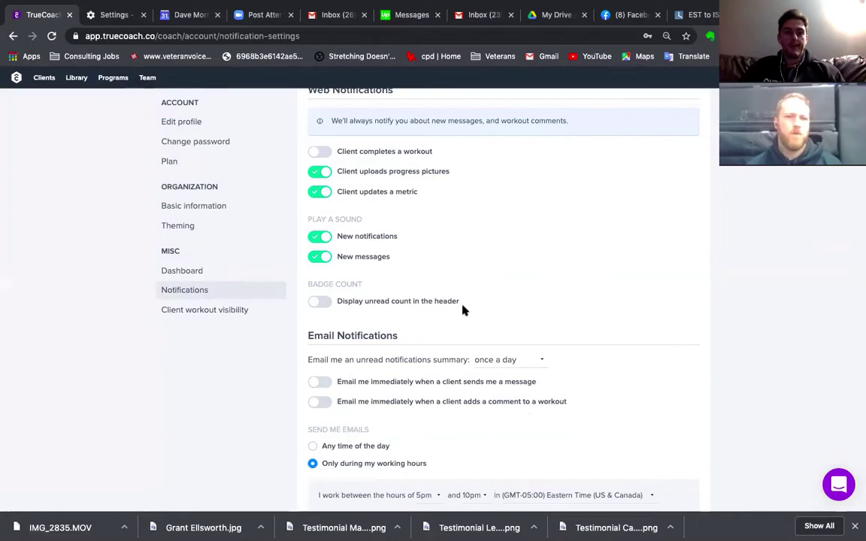
{"action": "scroll", "coordinate": [415, 271], "scroll_direction": "down", "scroll_amount": 3}
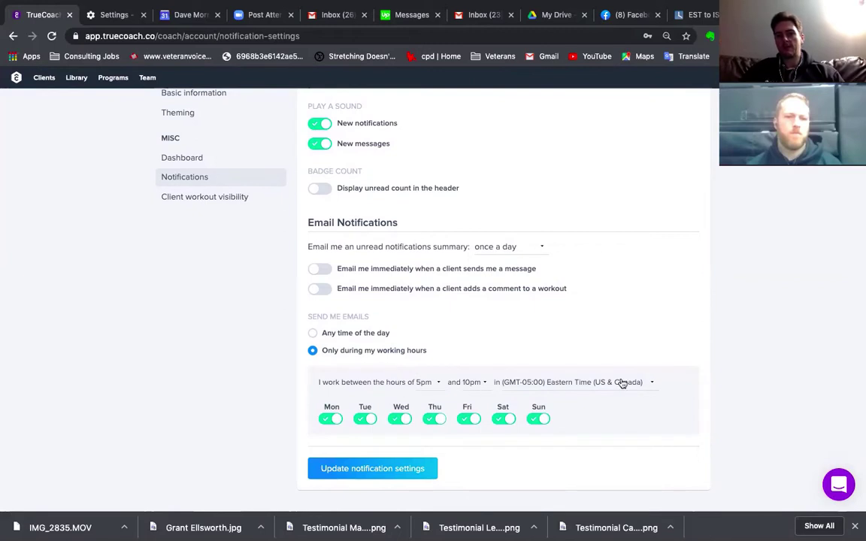
{"action": "scroll", "coordinate": [622, 383], "scroll_direction": "down", "scroll_amount": 1}
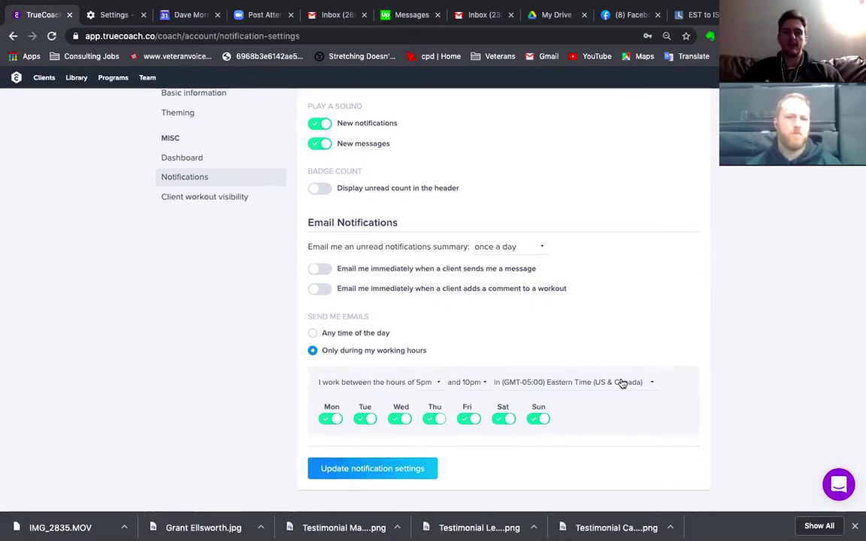
{"action": "scroll", "coordinate": [622, 383], "scroll_direction": "up", "scroll_amount": 2}
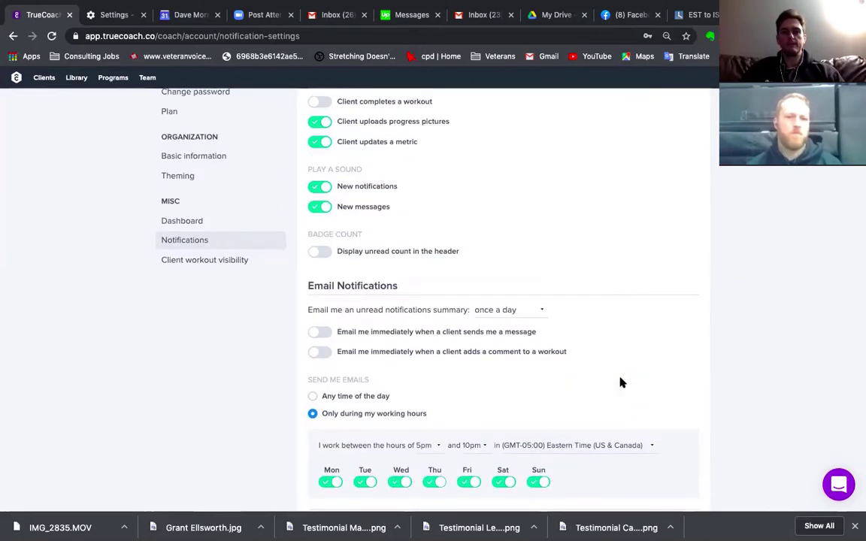
{"action": "scroll", "coordinate": [621, 383], "scroll_direction": "up", "scroll_amount": 3}
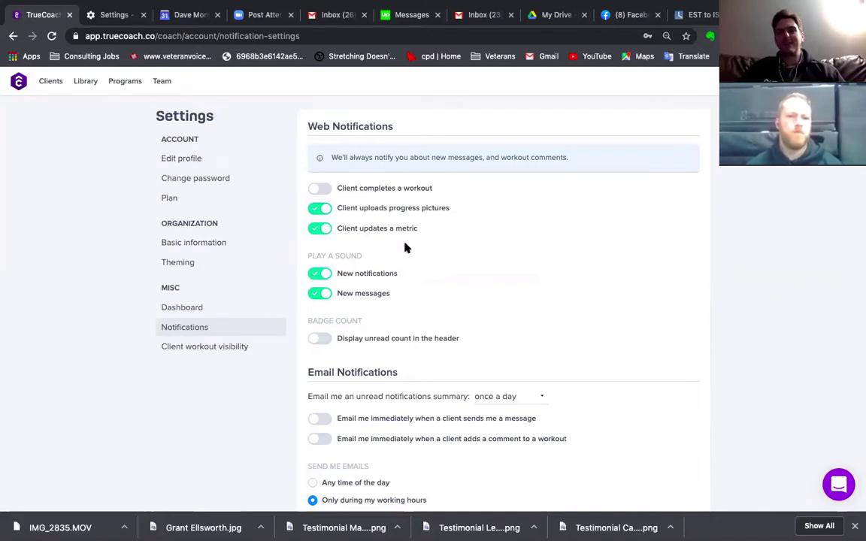
Turn off web notifications for progress pictures and metric updates, disable sounds for new notifications and messages, and save the notification settings
{"action": "left_click", "coordinate": [317, 210]}
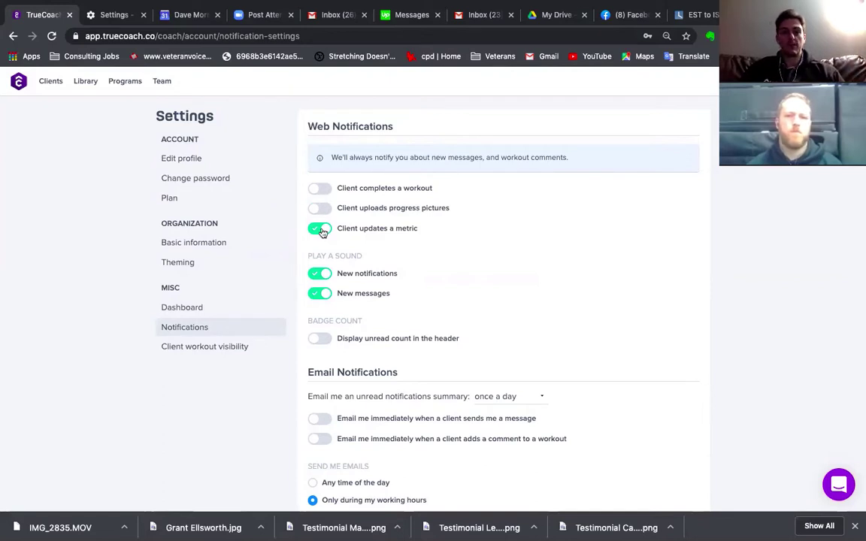
{"action": "left_click", "coordinate": [322, 228]}
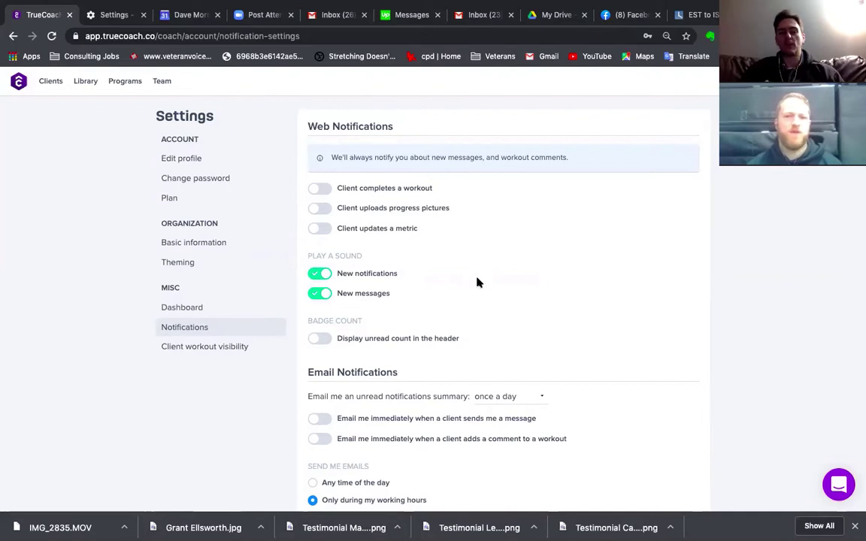
{"action": "scroll", "coordinate": [463, 245], "scroll_direction": "down", "scroll_amount": 2}
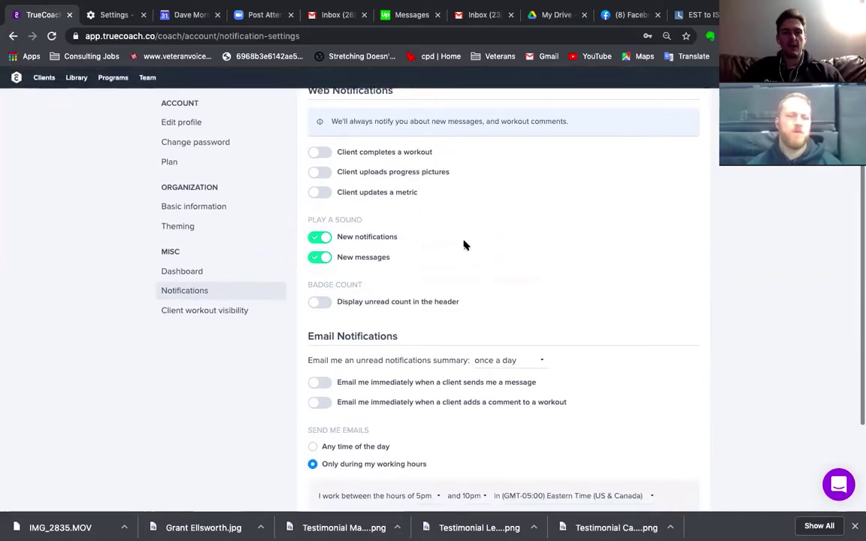
{"action": "left_click", "coordinate": [319, 238]}
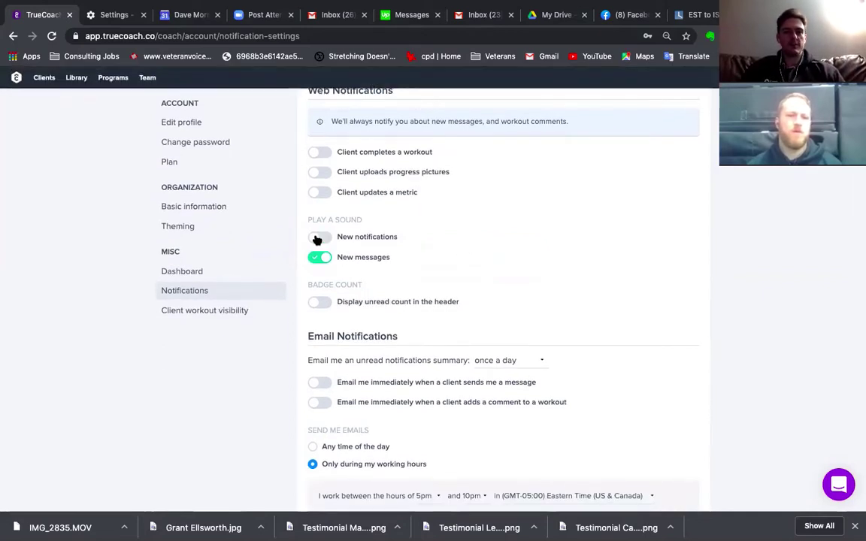
{"action": "left_click", "coordinate": [318, 258]}
{"action": "scroll", "coordinate": [518, 342], "scroll_direction": "down", "scroll_amount": 3}
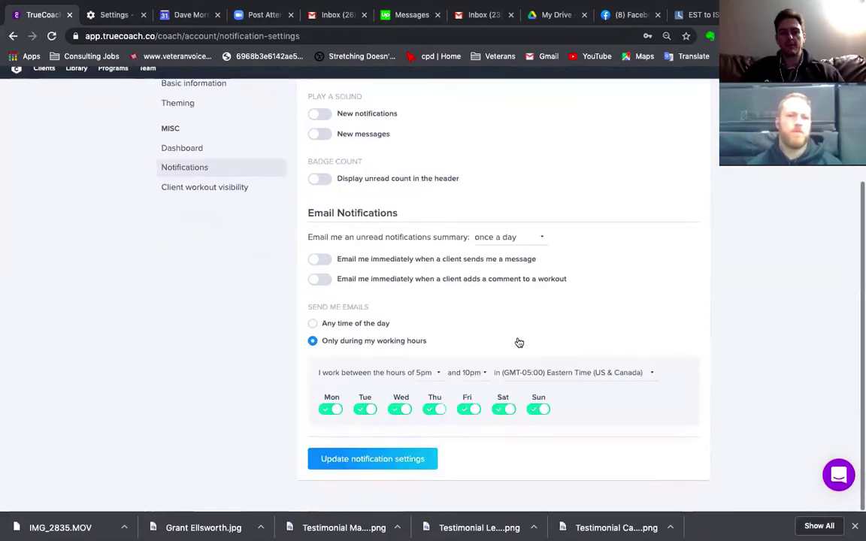
{"action": "left_click", "coordinate": [395, 474]}
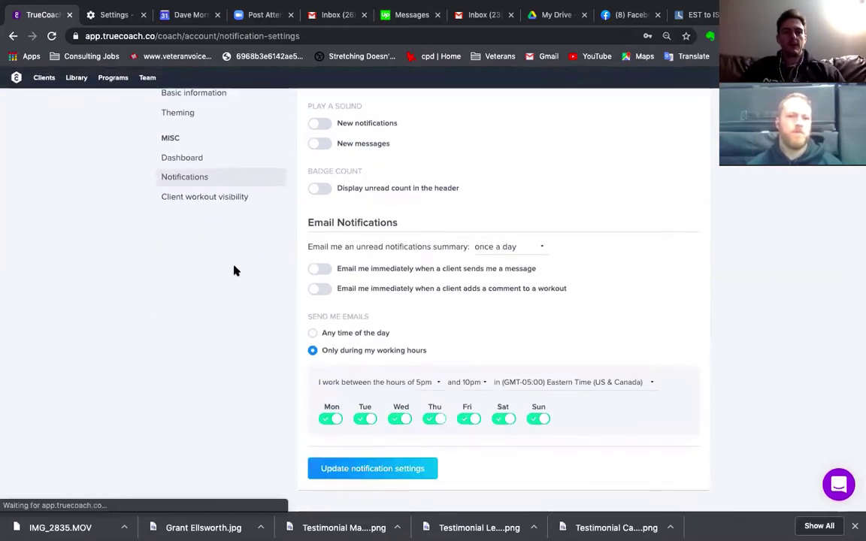
Open the client workout visibility settings and save them with future workouts limited to the current week
{"action": "scroll", "coordinate": [197, 276], "scroll_direction": "up", "scroll_amount": 3}
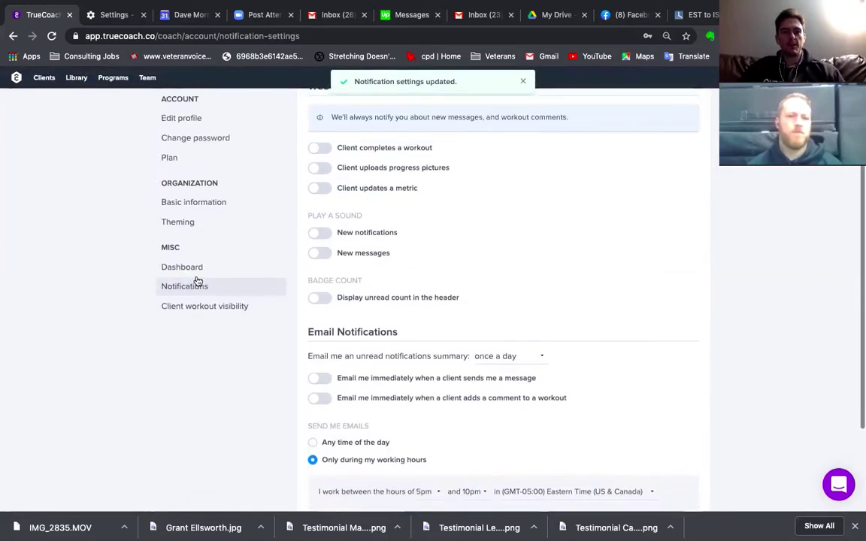
{"action": "left_click", "coordinate": [197, 307]}
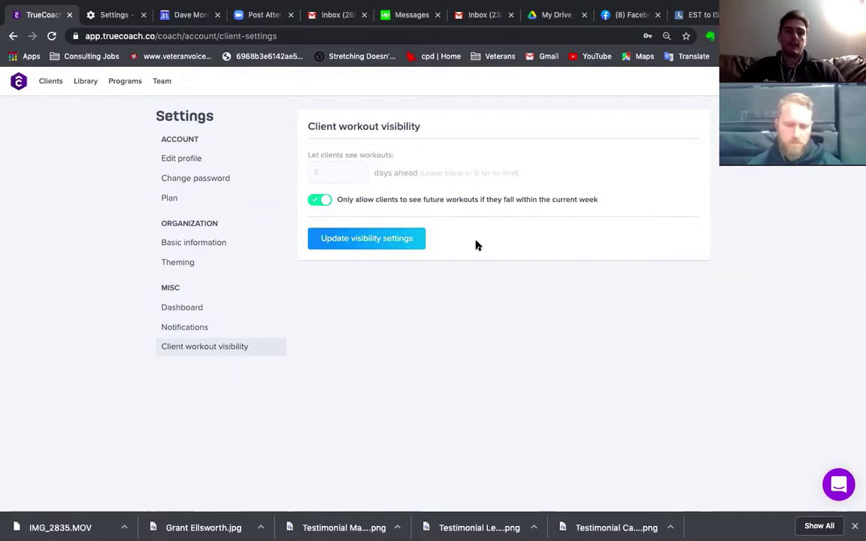
{"action": "left_click", "coordinate": [364, 241]}
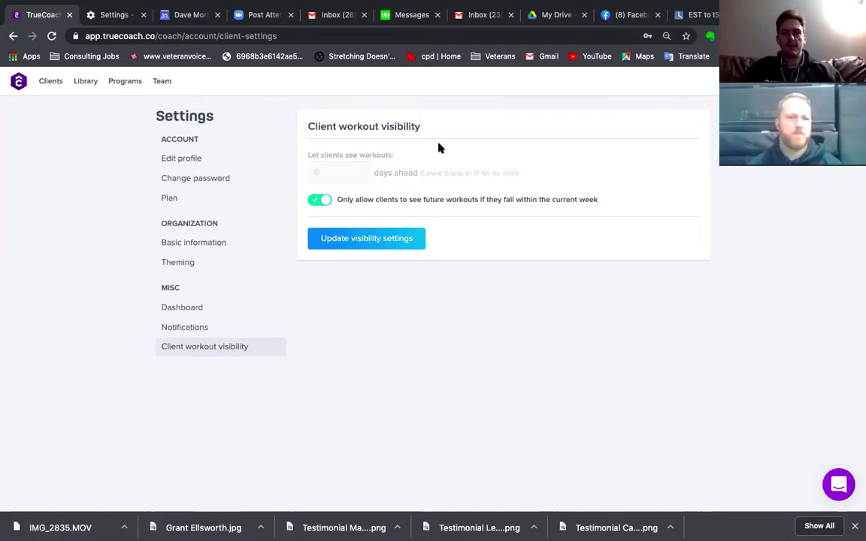
Return to the coach dashboard and browse the client workout feed to the comment field under the Jackie workout
{"action": "left_click", "coordinate": [838, 80]}
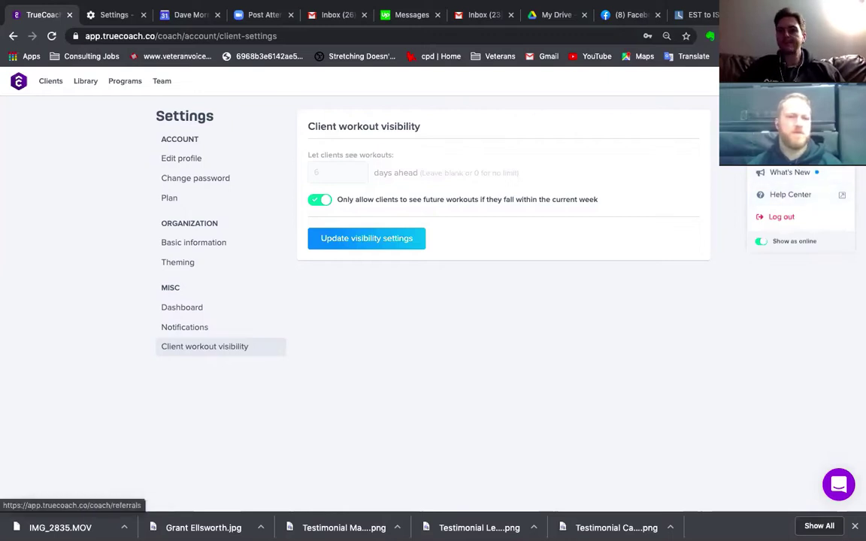
{"action": "left_click", "coordinate": [789, 151]}
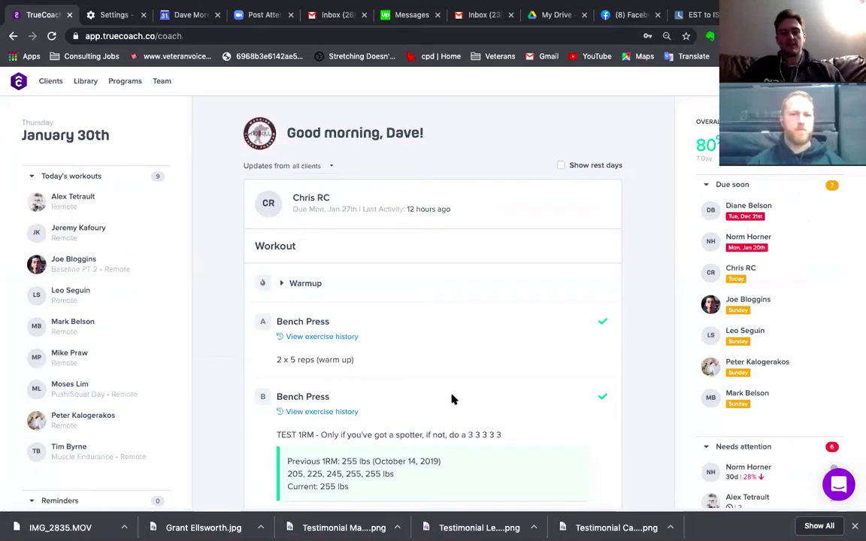
{"action": "scroll", "coordinate": [451, 399], "scroll_direction": "down", "scroll_amount": 5}
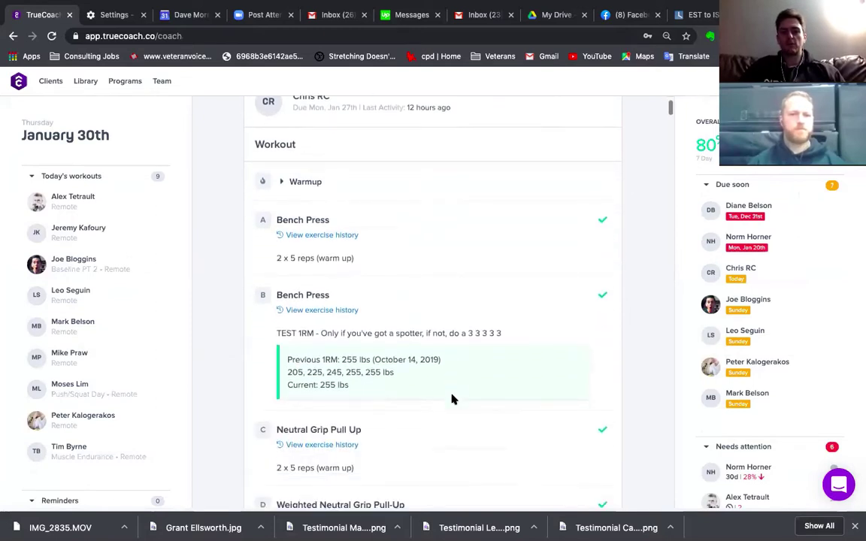
{"action": "scroll", "coordinate": [452, 398], "scroll_direction": "down", "scroll_amount": 12}
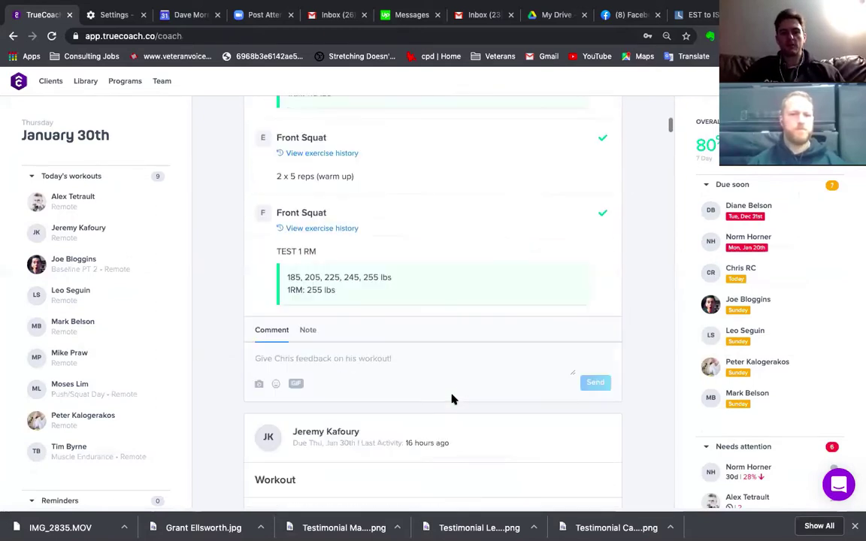
{"action": "scroll", "coordinate": [452, 399], "scroll_direction": "down", "scroll_amount": 7}
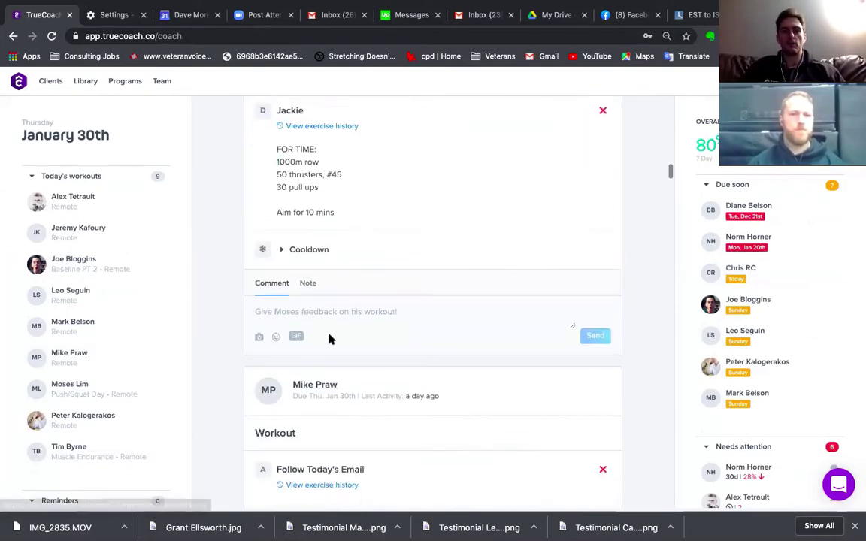
{"action": "left_click", "coordinate": [272, 310]}
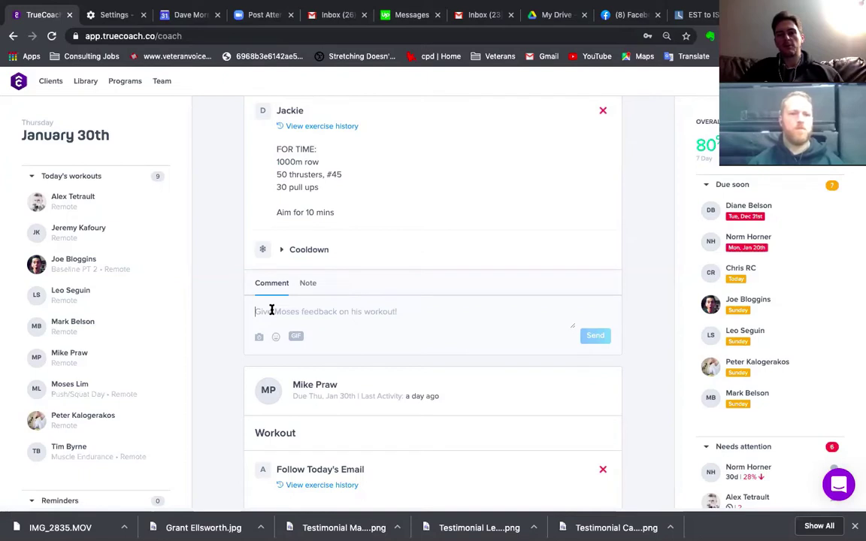
{"action": "left_click", "coordinate": [272, 311]}
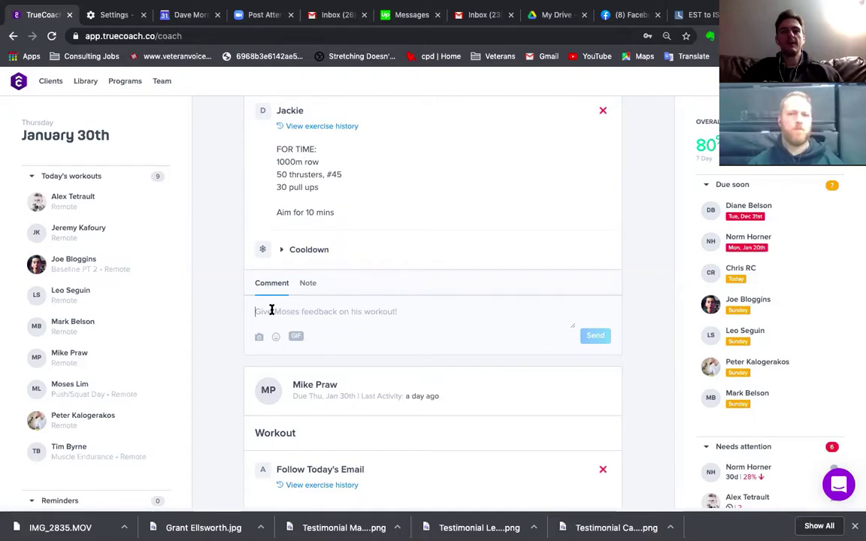
From the active clients list, open the fifth client's workout calendar and review the week of January 27, 2020
{"action": "left_click", "coordinate": [48, 82]}
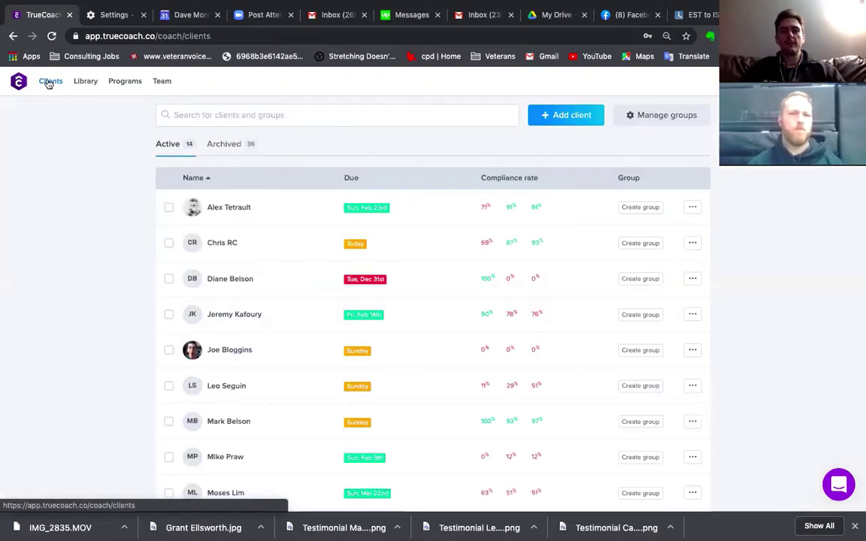
{"action": "scroll", "coordinate": [248, 342], "scroll_direction": "down", "scroll_amount": 1}
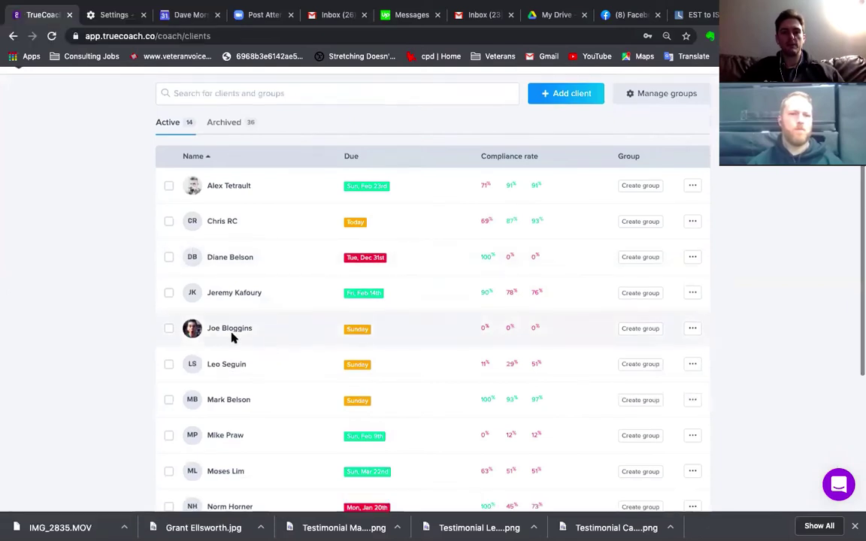
{"action": "left_click", "coordinate": [226, 334]}
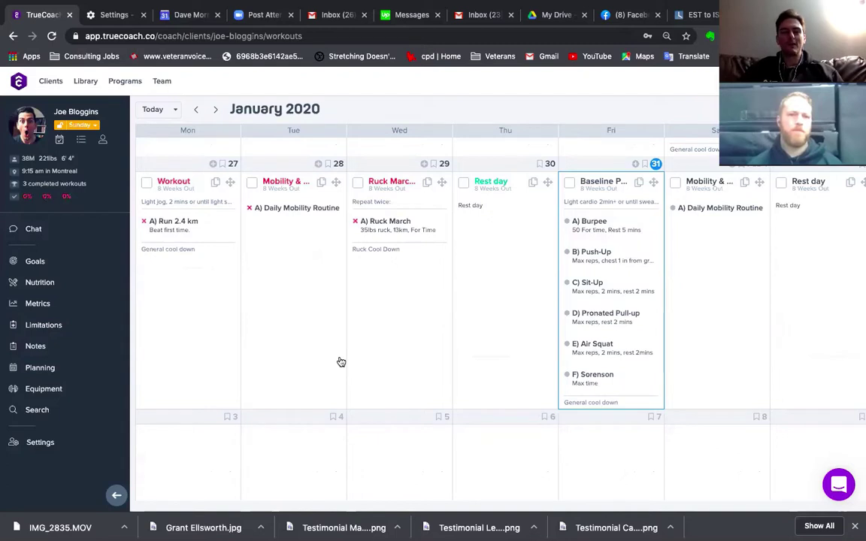
{"action": "scroll", "coordinate": [340, 362], "scroll_direction": "up", "scroll_amount": 1}
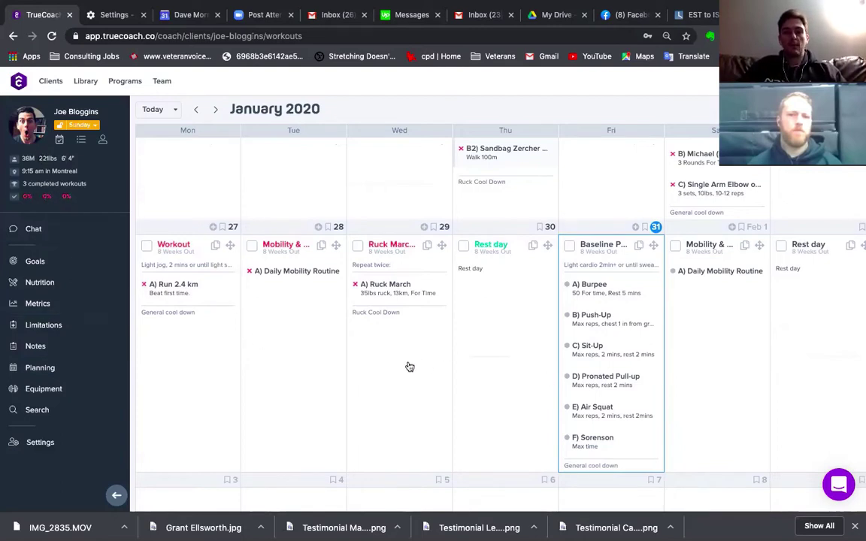
{"action": "scroll", "coordinate": [409, 367], "scroll_direction": "up", "scroll_amount": 4}
{"action": "scroll", "coordinate": [409, 366], "scroll_direction": "down", "scroll_amount": 4}
{"action": "scroll", "coordinate": [409, 367], "scroll_direction": "up", "scroll_amount": 1}
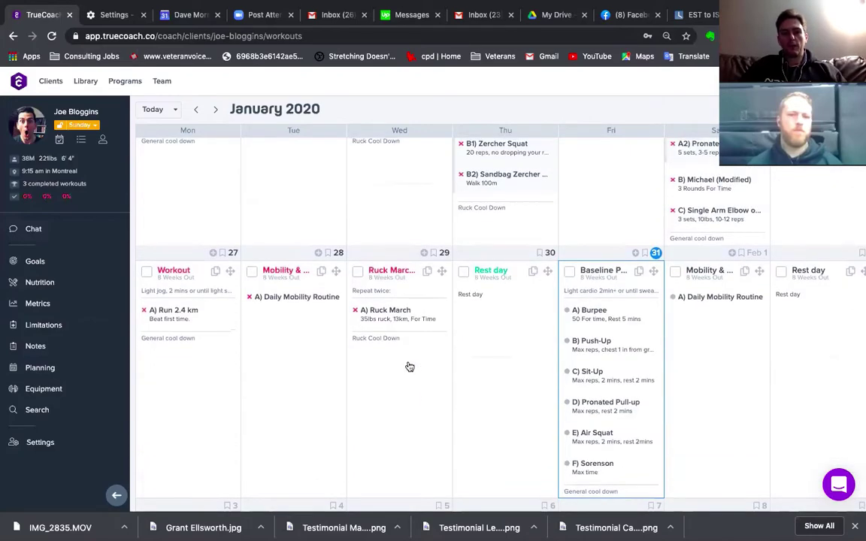
Open the client's Monday, January 27 workout with Run 2.4 km and send the feedback comment "Keep it up asshole"
{"action": "left_click", "coordinate": [181, 320]}
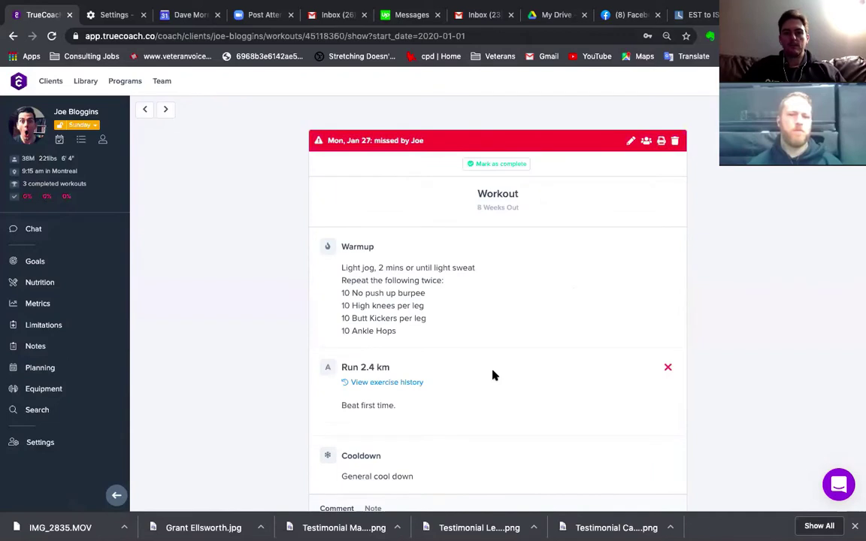
{"action": "scroll", "coordinate": [492, 374], "scroll_direction": "down", "scroll_amount": 2}
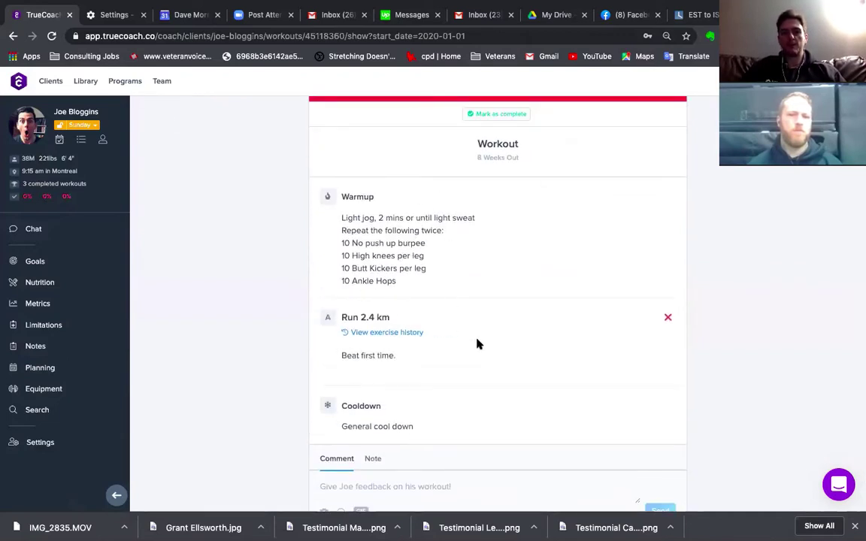
{"action": "scroll", "coordinate": [478, 343], "scroll_direction": "down", "scroll_amount": 1}
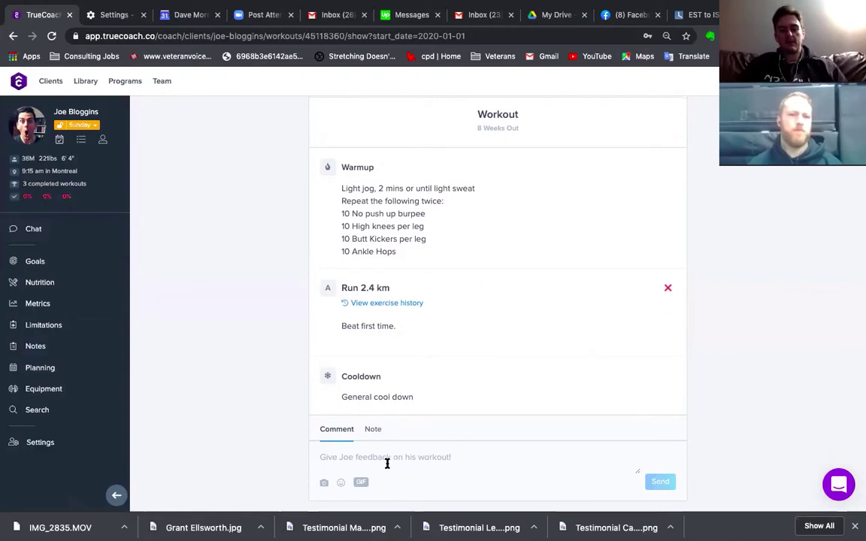
{"action": "type", "text": "Keep it up asshole"}
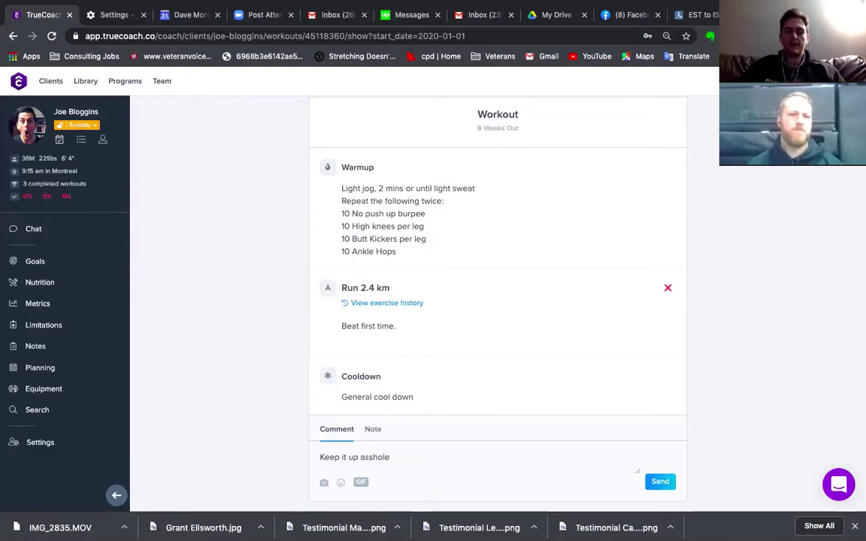
{"action": "left_click", "coordinate": [660, 481]}
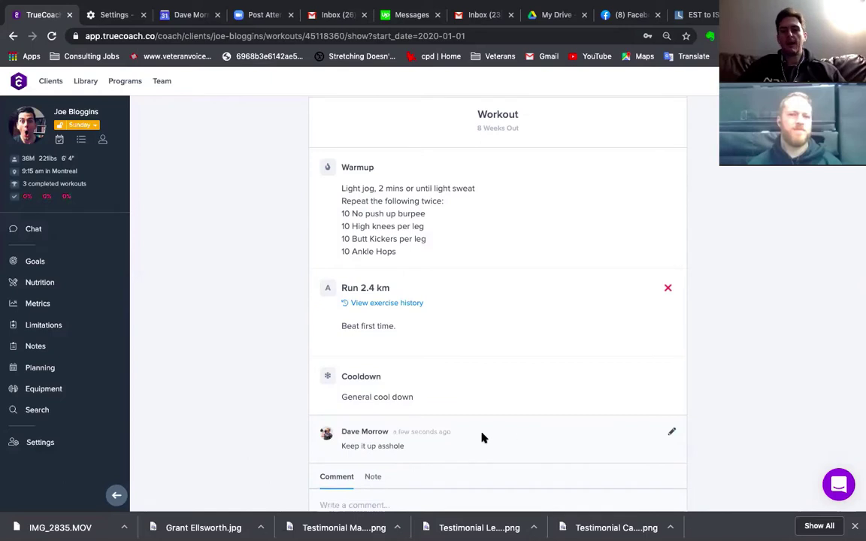
{"action": "scroll", "coordinate": [483, 438], "scroll_direction": "down", "scroll_amount": 1}
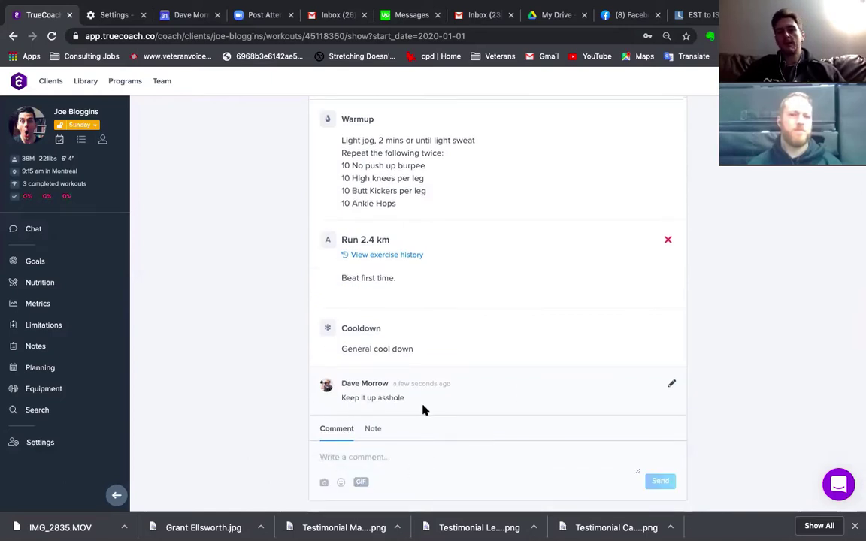
Return to the client's workout calendar and start a new workout on Monday, February 3
{"action": "scroll", "coordinate": [422, 410], "scroll_direction": "up", "scroll_amount": 3}
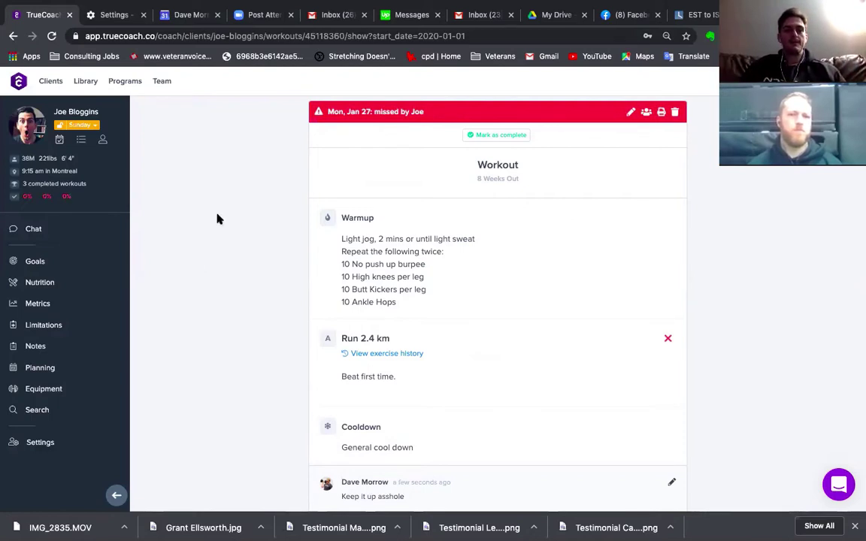
{"action": "scroll", "coordinate": [552, 166], "scroll_direction": "up", "scroll_amount": 1}
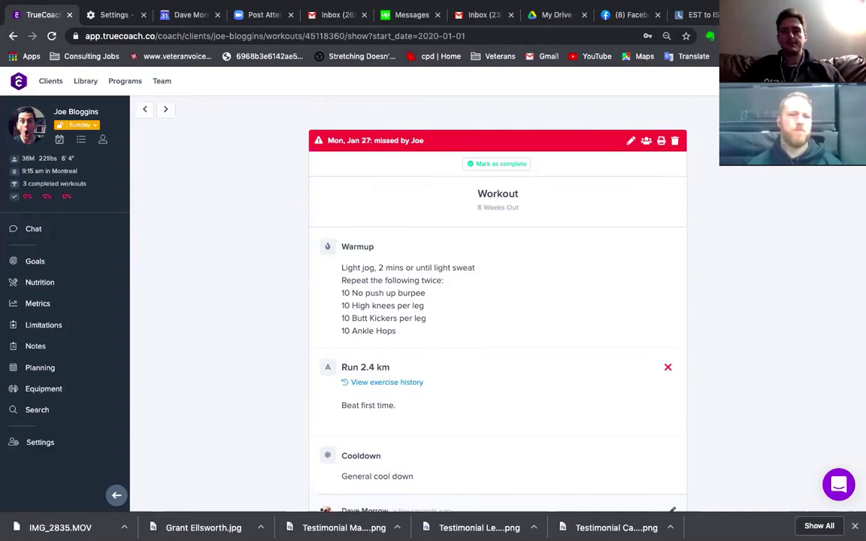
{"action": "left_click", "coordinate": [117, 495]}
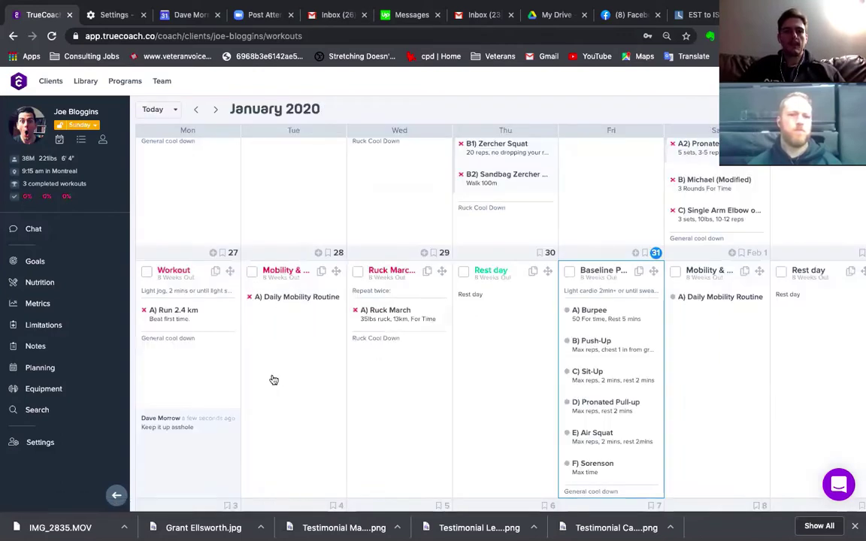
{"action": "scroll", "coordinate": [322, 319], "scroll_direction": "down", "scroll_amount": 1}
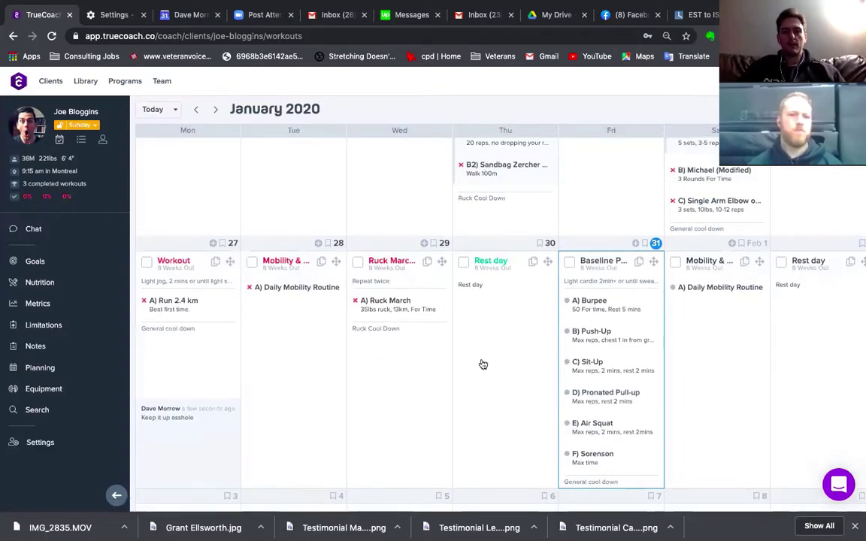
{"action": "scroll", "coordinate": [497, 367], "scroll_direction": "down", "scroll_amount": 1}
{"action": "scroll", "coordinate": [513, 371], "scroll_direction": "down", "scroll_amount": 3}
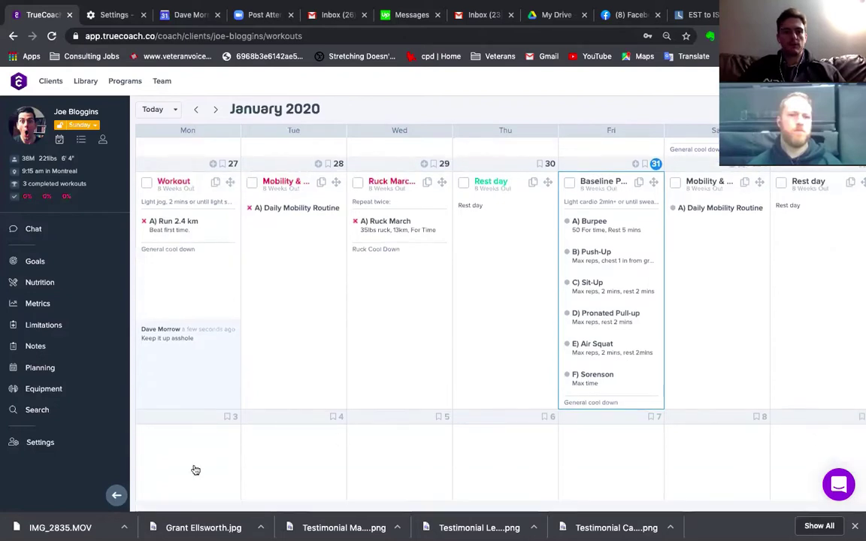
{"action": "mouse_move", "coordinate": [173, 461]}
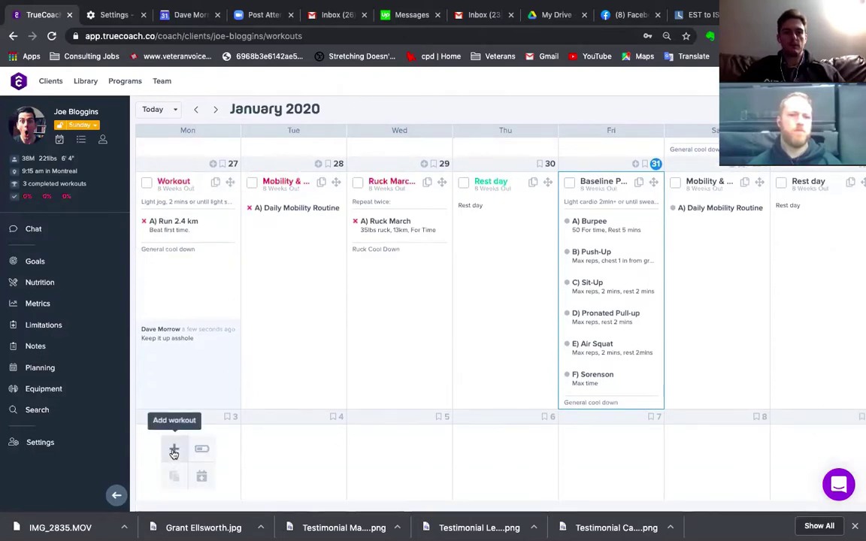
{"action": "left_click", "coordinate": [174, 452]}
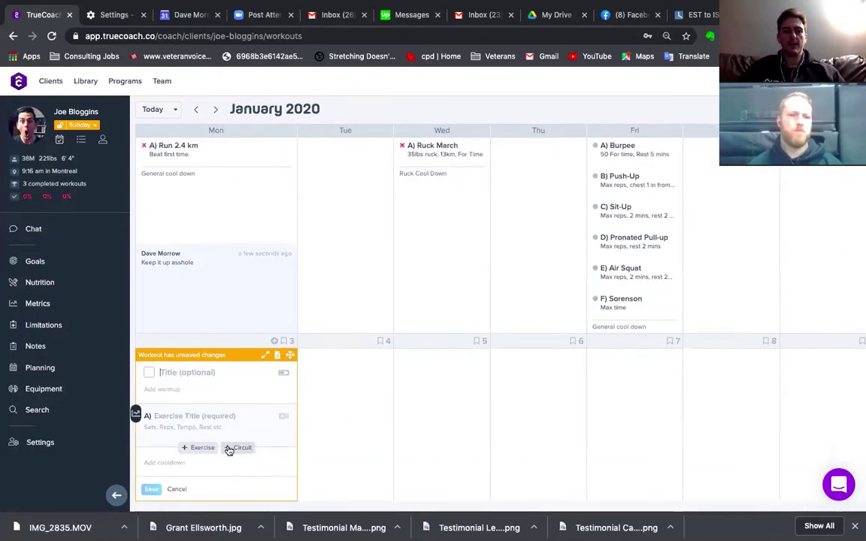
Search the warmup field for "agatsu", insert the saved Agatsu Warmup into the February 3 workout and review its contents
{"action": "left_click", "coordinate": [169, 390]}
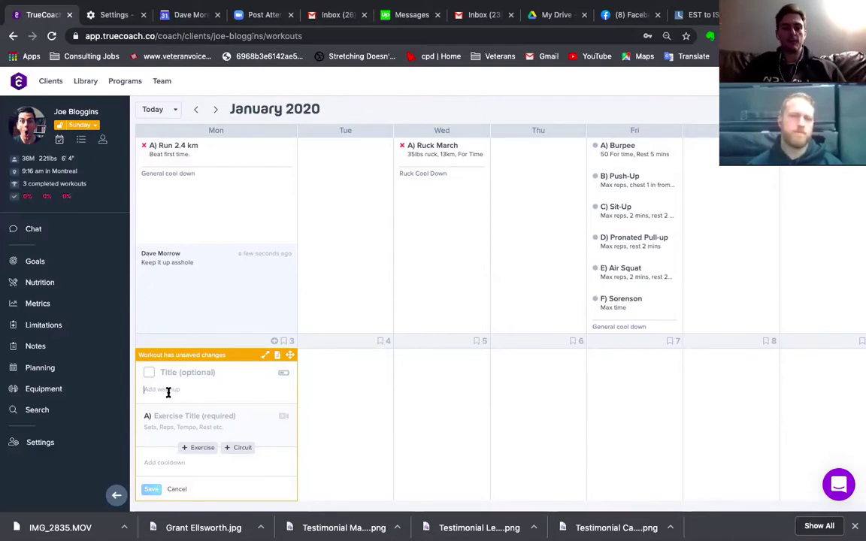
{"action": "type", "text": "ad"}
{"action": "key", "text": "BackSpace"}
{"action": "key", "text": "BackSpace"}
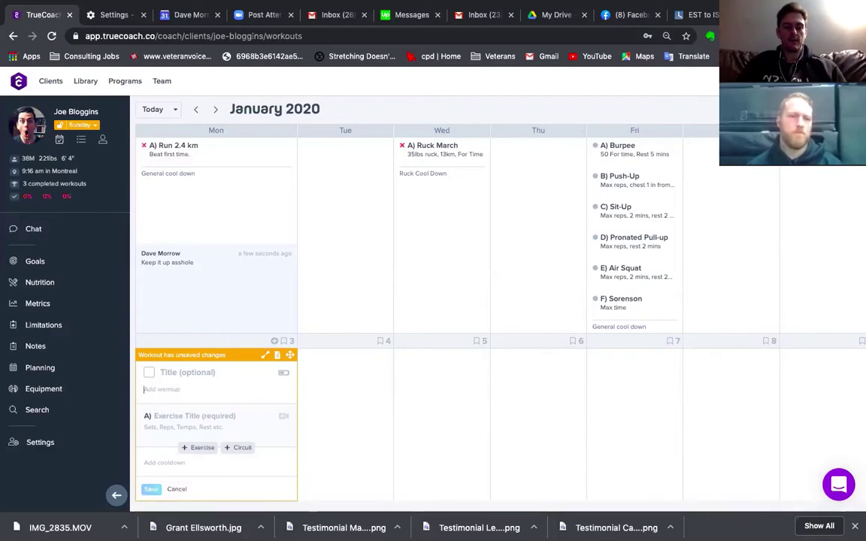
{"action": "type", "text": "agatsu"}
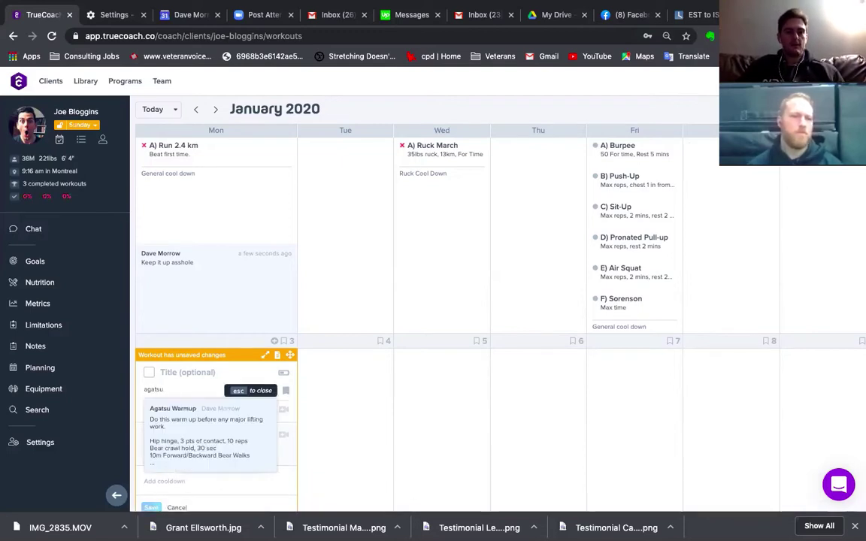
{"action": "left_click", "coordinate": [180, 427]}
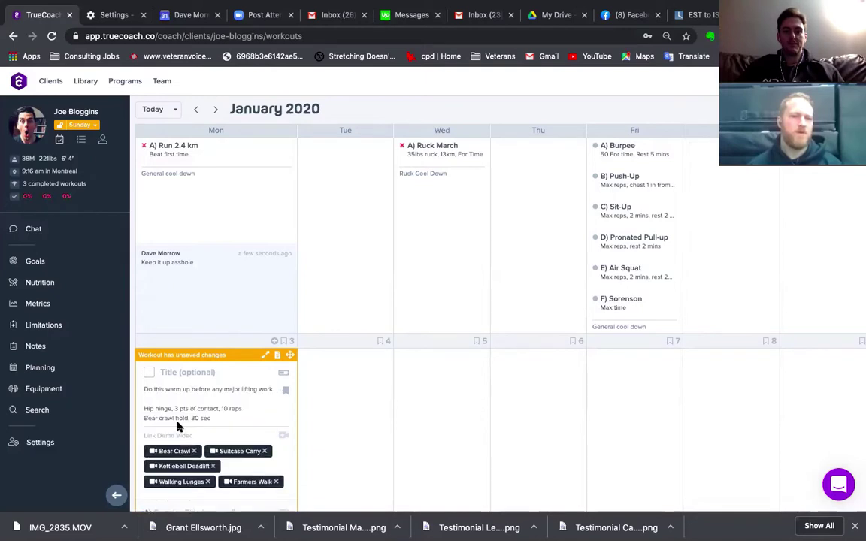
{"action": "scroll", "coordinate": [260, 425], "scroll_direction": "down", "scroll_amount": 3}
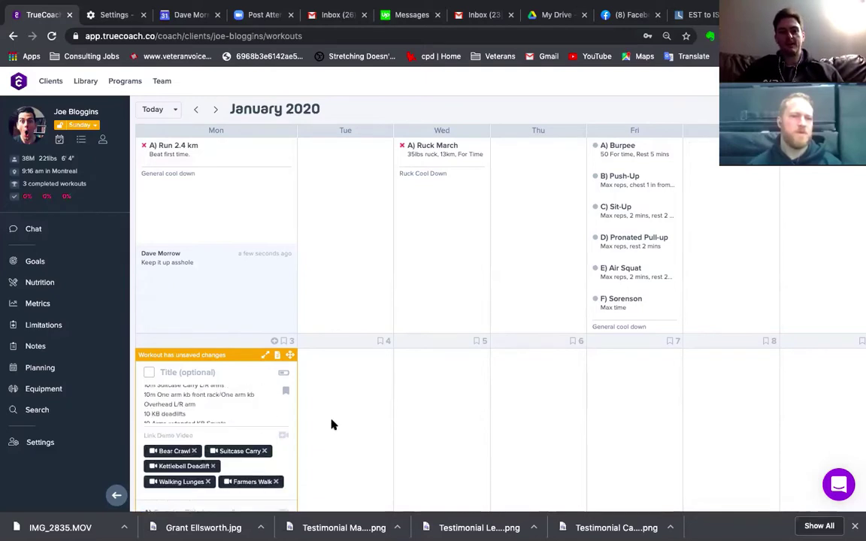
{"action": "scroll", "coordinate": [331, 423], "scroll_direction": "down", "scroll_amount": 3}
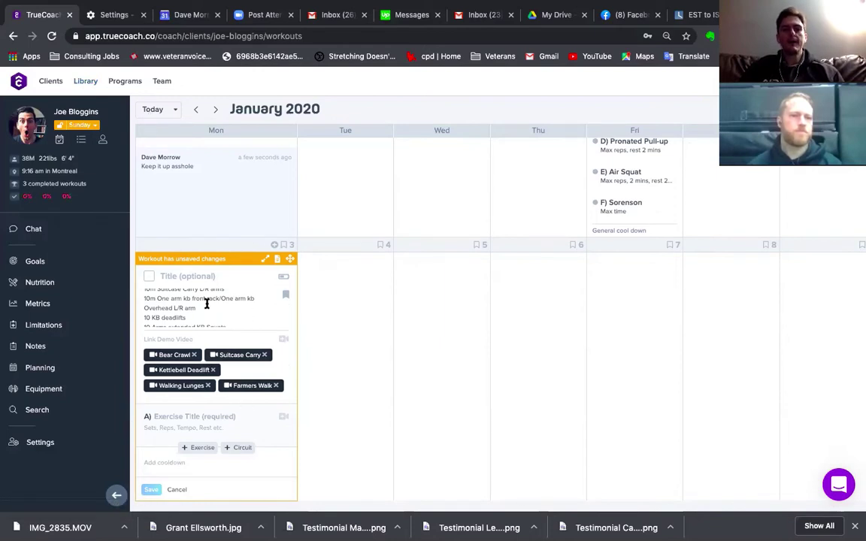
{"action": "scroll", "coordinate": [218, 304], "scroll_direction": "up", "scroll_amount": 5}
{"action": "scroll", "coordinate": [218, 306], "scroll_direction": "up", "scroll_amount": 2}
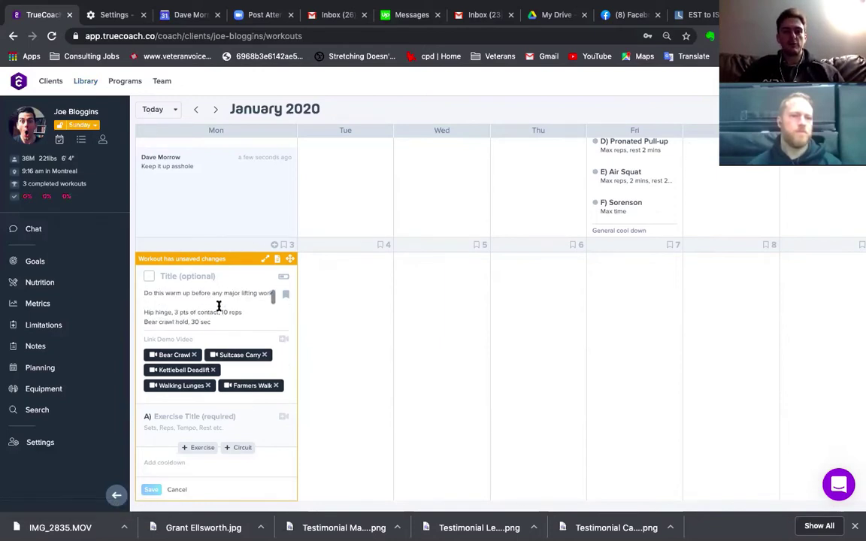
Start a new workout on Tuesday, February 4 and enter the warmup text "My Warm up" with "Kettlebell swings x 10" below it
{"action": "mouse_move", "coordinate": [344, 310]}
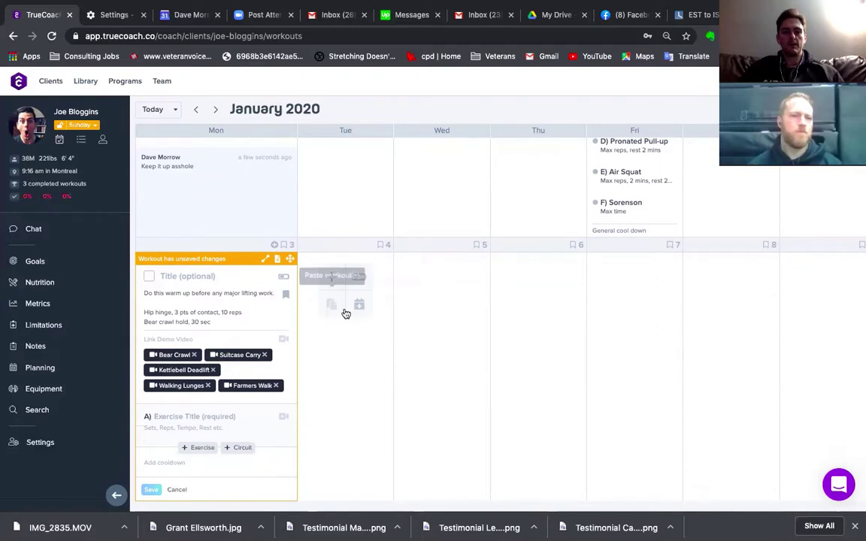
{"action": "left_click", "coordinate": [331, 279]}
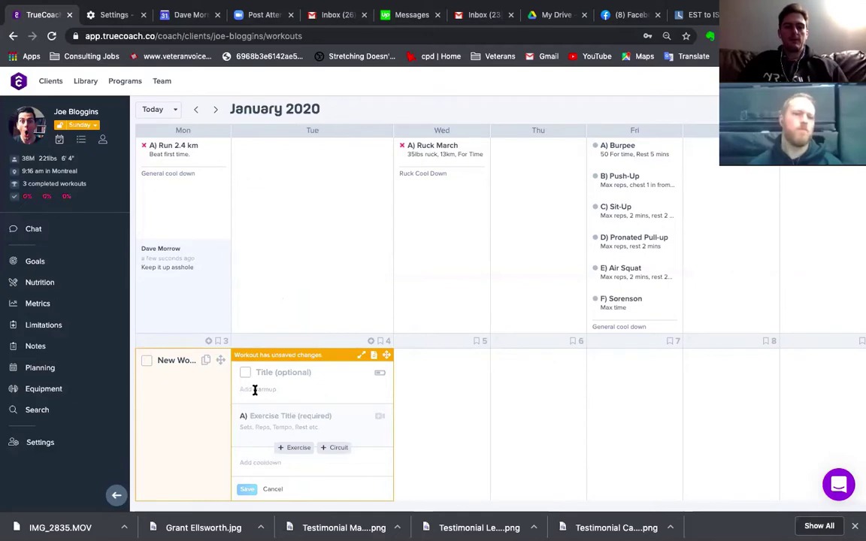
{"action": "type", "text": "My W"}
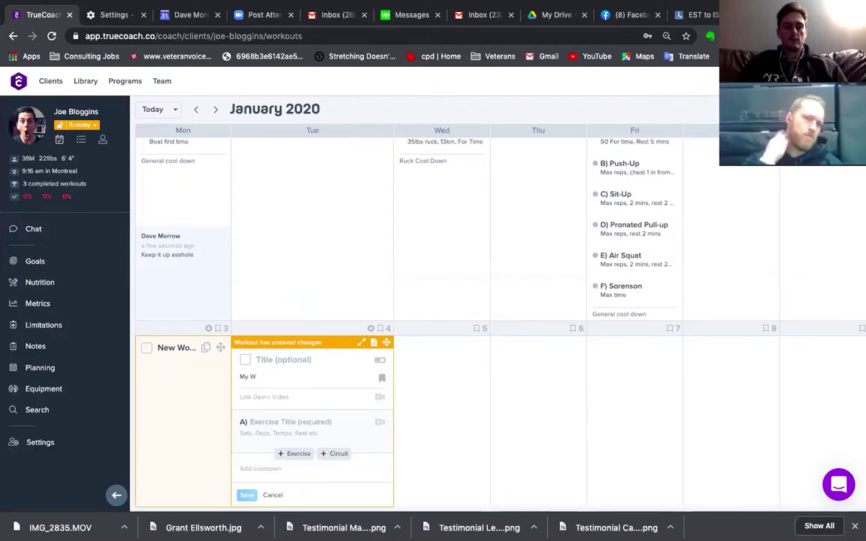
{"action": "type", "text": "arm up"}
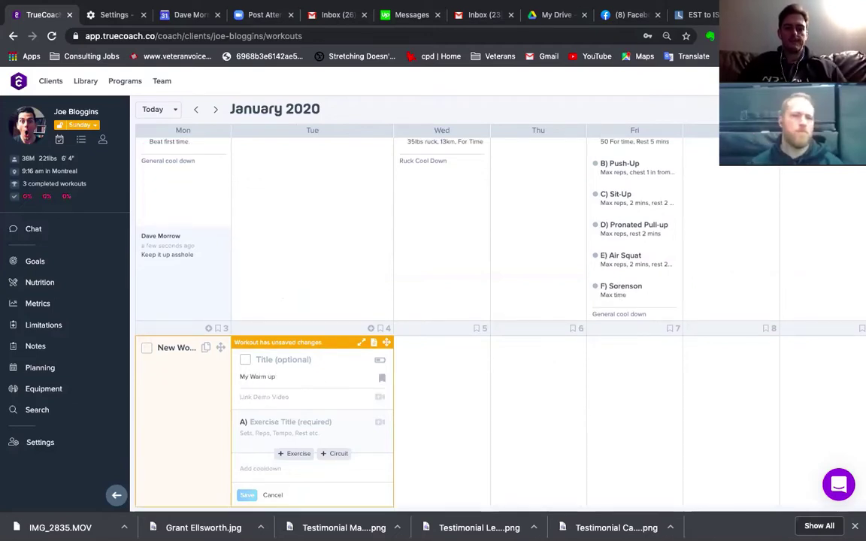
{"action": "key", "text": "Return"}
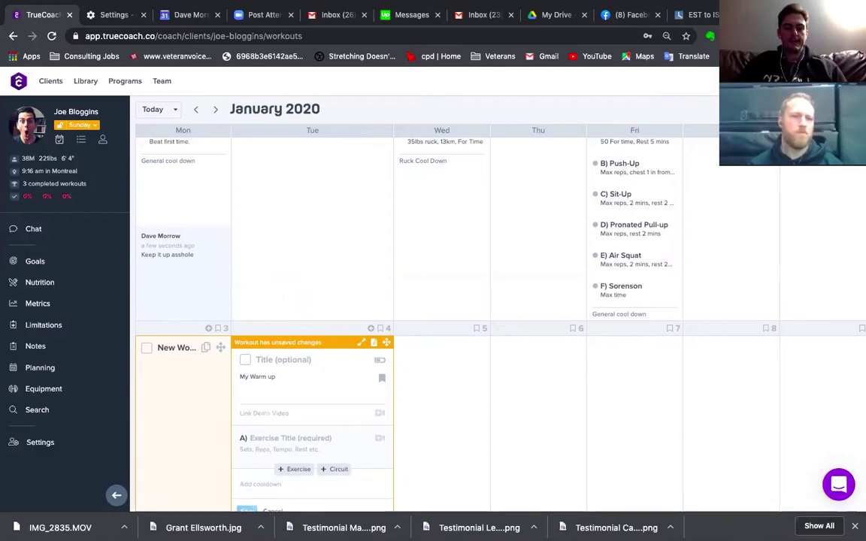
{"action": "type", "text": "Kett"}
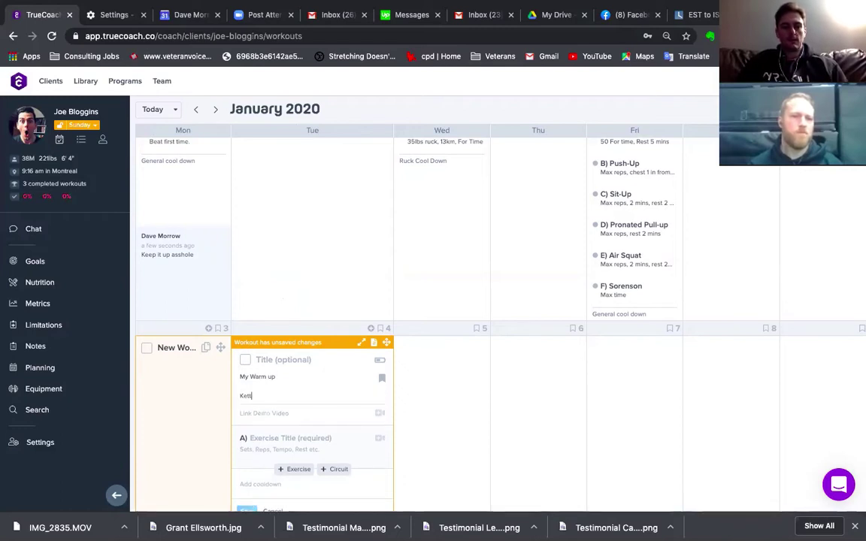
{"action": "type", "text": "lebell swings"}
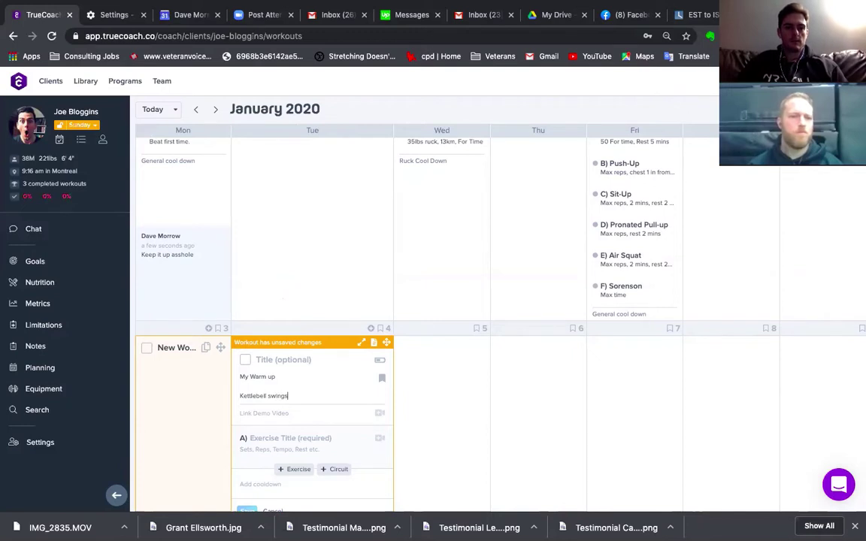
{"action": "type", "text": " x"}
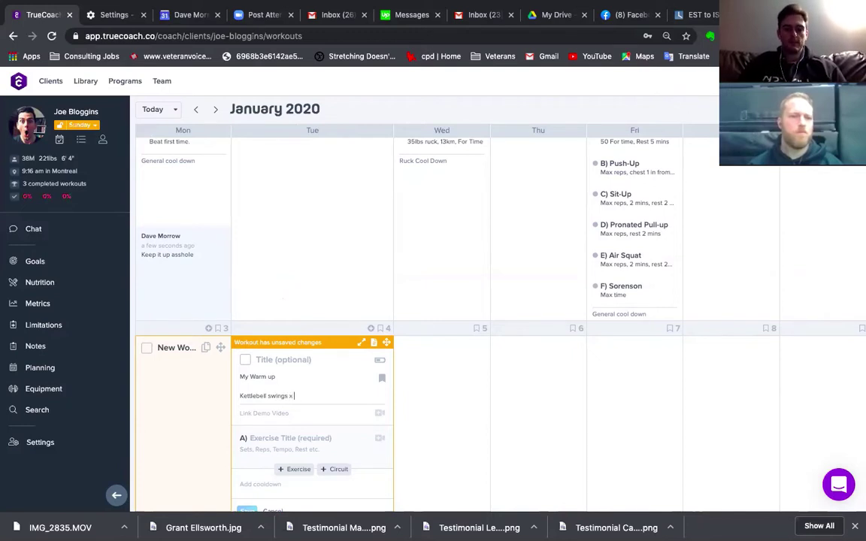
{"action": "type", "text": " 10 "}
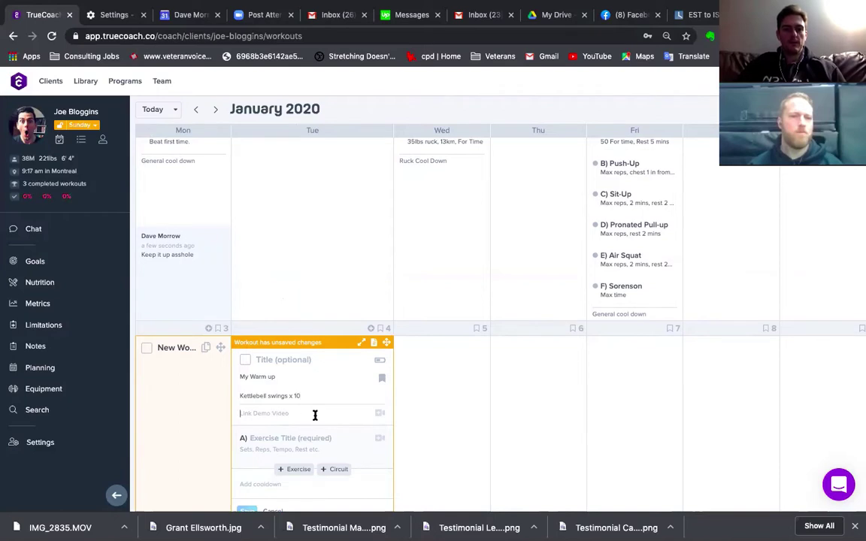
Search the demo videos for "Kettle swing" and link Russian Kettlebell Swing to the February 4 warmup
{"action": "type", "text": "Kettle"}
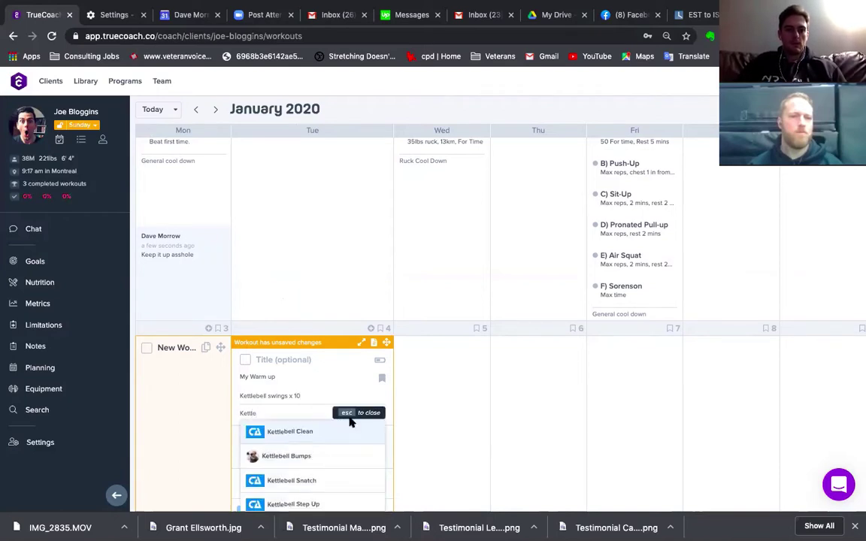
{"action": "scroll", "coordinate": [358, 429], "scroll_direction": "down", "scroll_amount": 2}
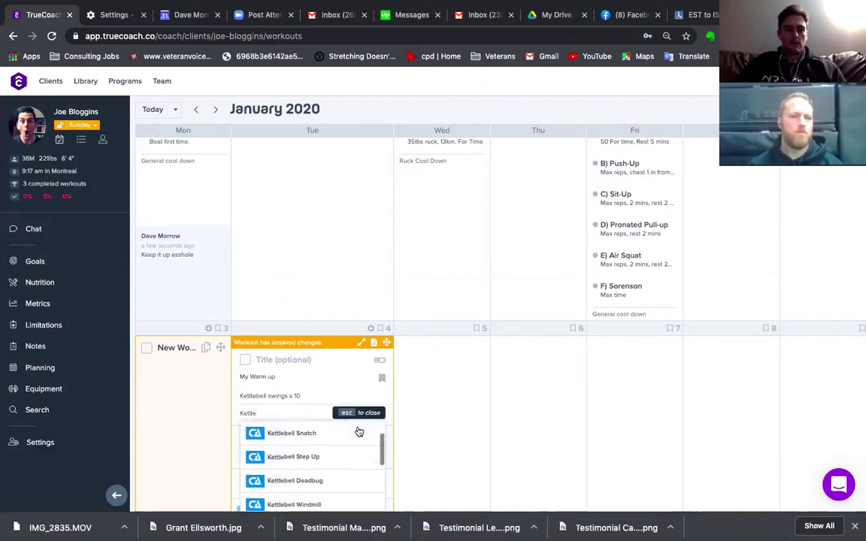
{"action": "scroll", "coordinate": [360, 431], "scroll_direction": "up", "scroll_amount": 2}
{"action": "type", "text": "swing"}
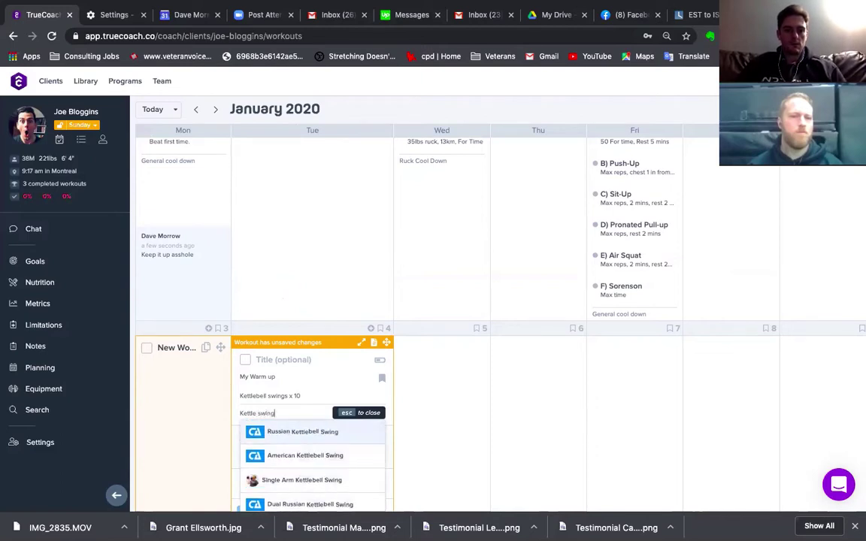
{"action": "left_click", "coordinate": [308, 433]}
{"action": "scroll", "coordinate": [328, 432], "scroll_direction": "down", "scroll_amount": 1}
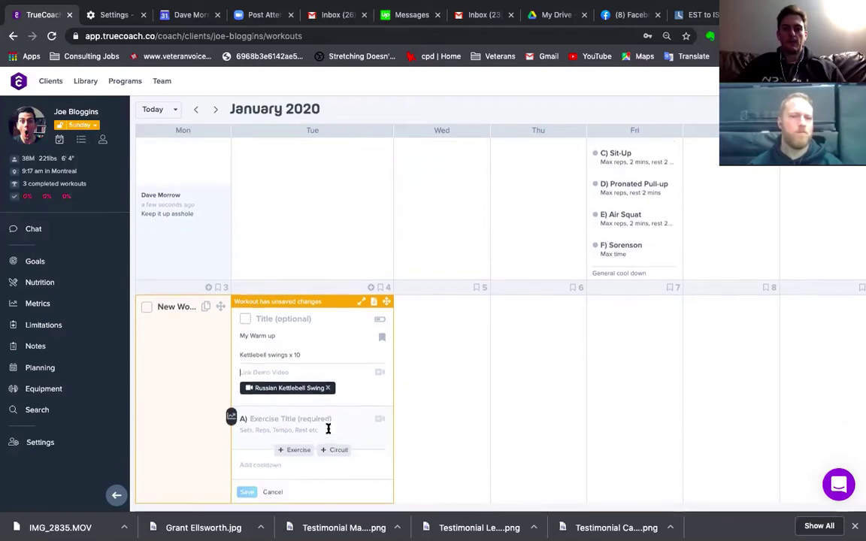
Preview the linked Russian Kettlebell Swing demo video, playing part of it and pausing it
{"action": "left_click", "coordinate": [249, 388]}
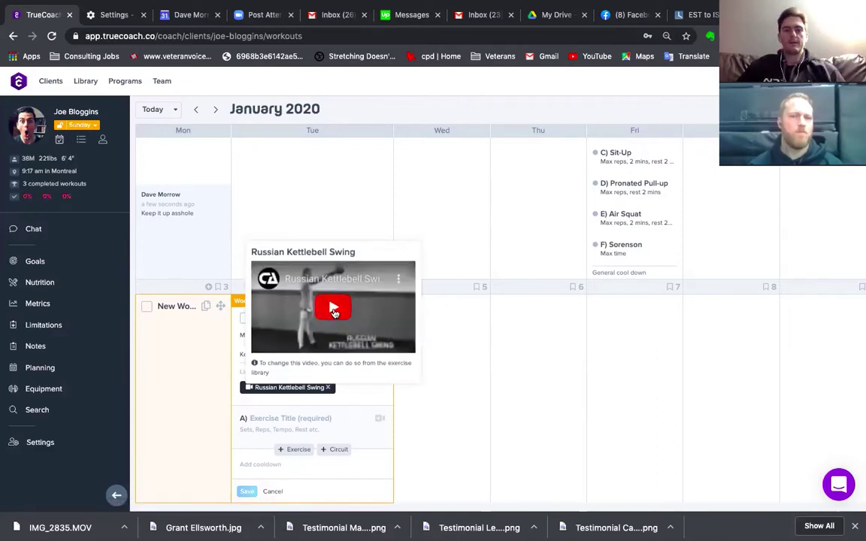
{"action": "left_click", "coordinate": [333, 307]}
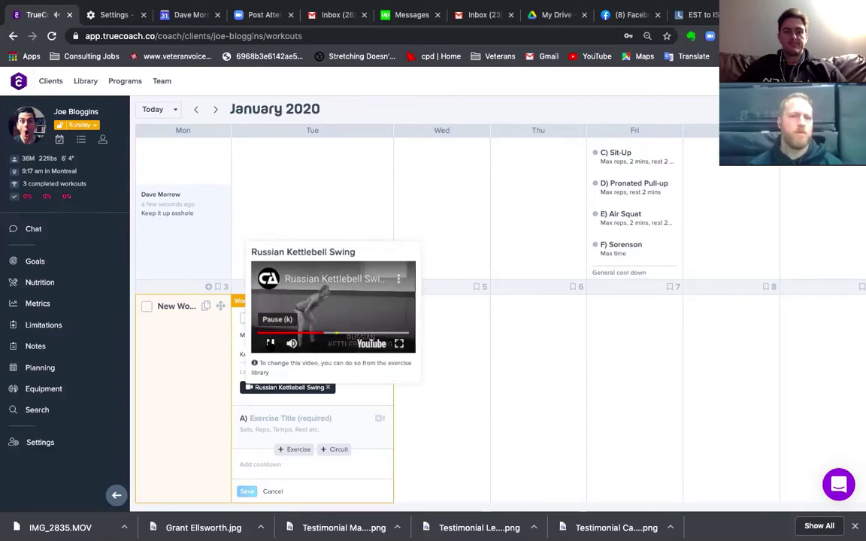
{"action": "left_click", "coordinate": [271, 343]}
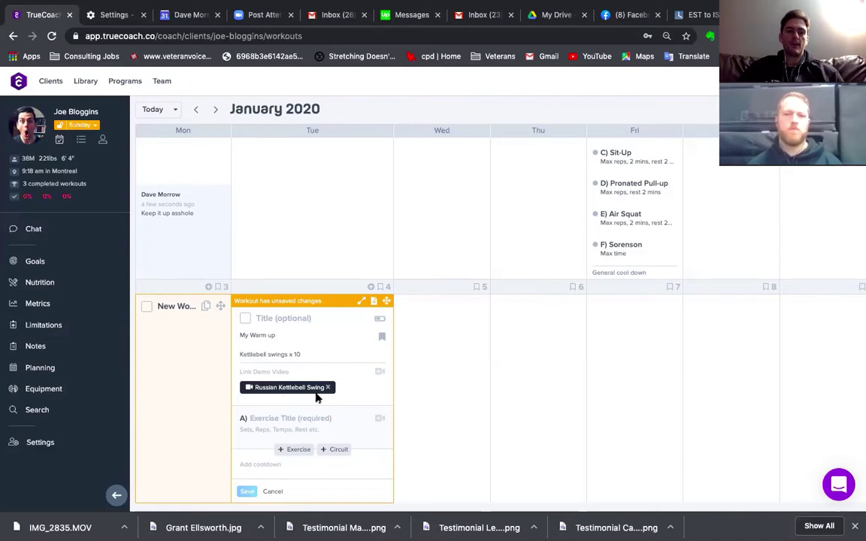
Save the February 4 warmup to the library under the name "My Warm Up"
{"action": "left_click", "coordinate": [383, 338]}
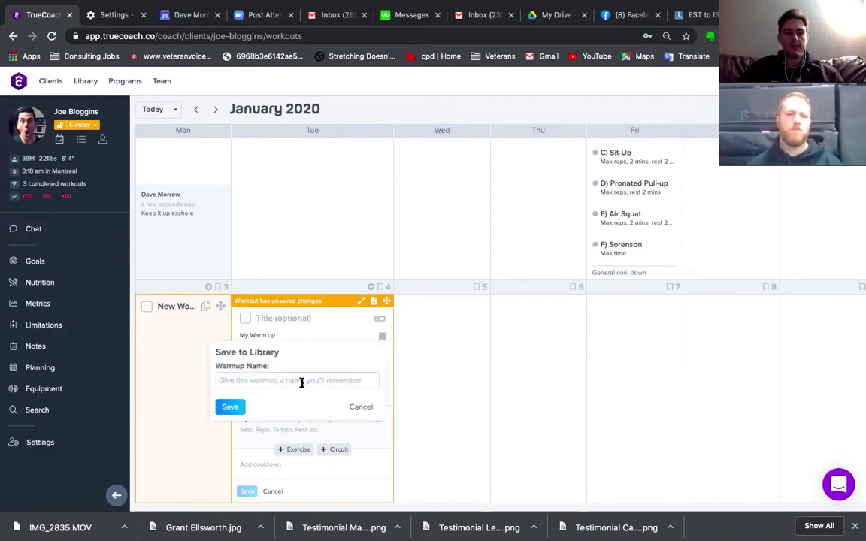
{"action": "left_click", "coordinate": [272, 380]}
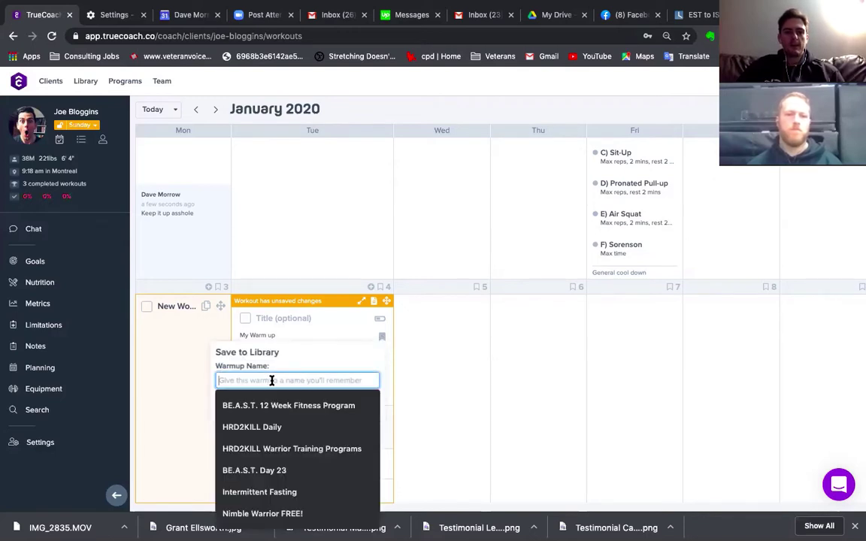
{"action": "type", "text": "My War"}
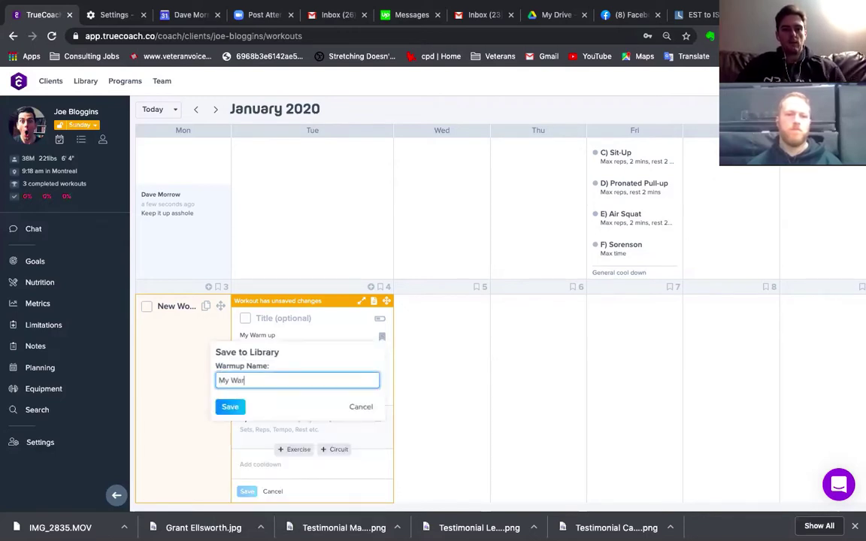
{"action": "type", "text": "m Up"}
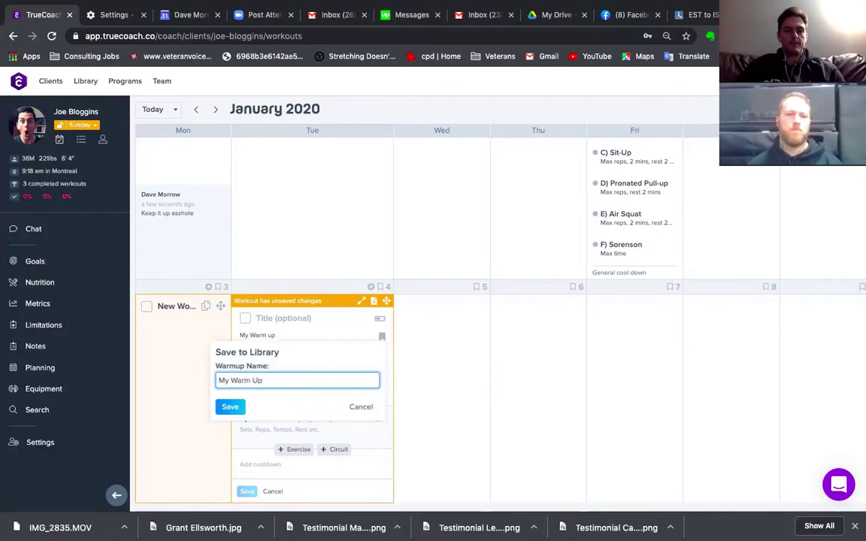
{"action": "left_click", "coordinate": [232, 407]}
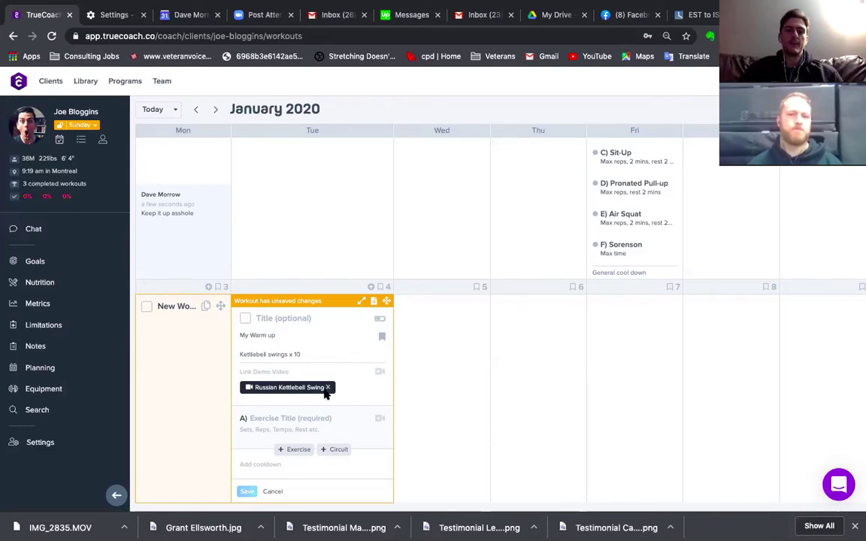
Add the library exercise Run as exercise A of the February 4 workout with the instructions "2.4km for time"
{"action": "scroll", "coordinate": [327, 389], "scroll_direction": "down", "scroll_amount": 1}
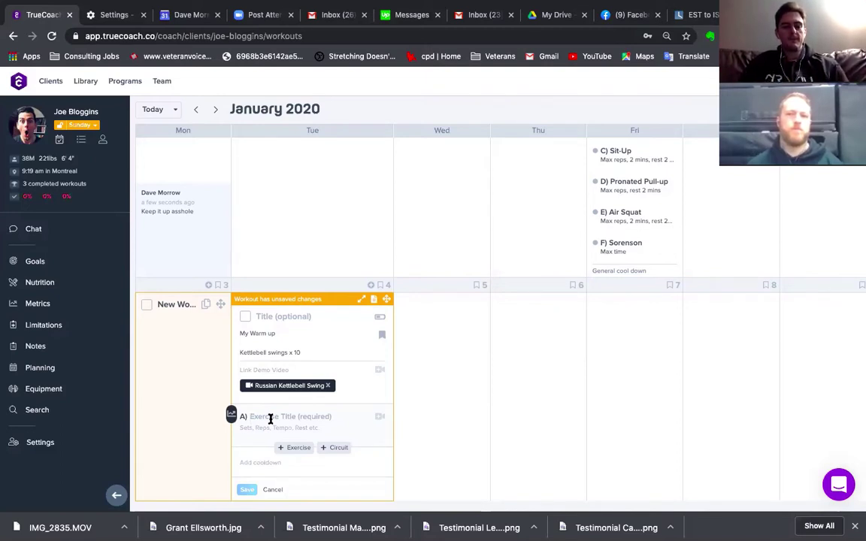
{"action": "type", "text": "Run"}
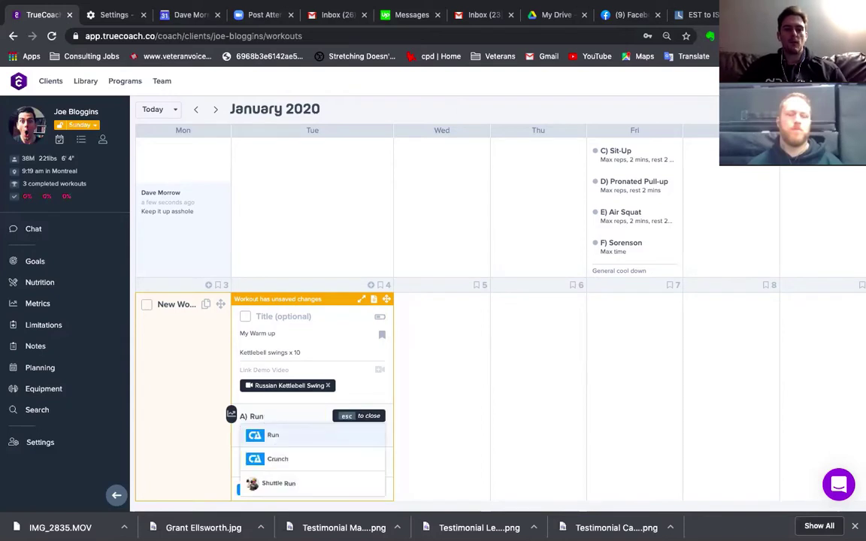
{"action": "left_click", "coordinate": [277, 434]}
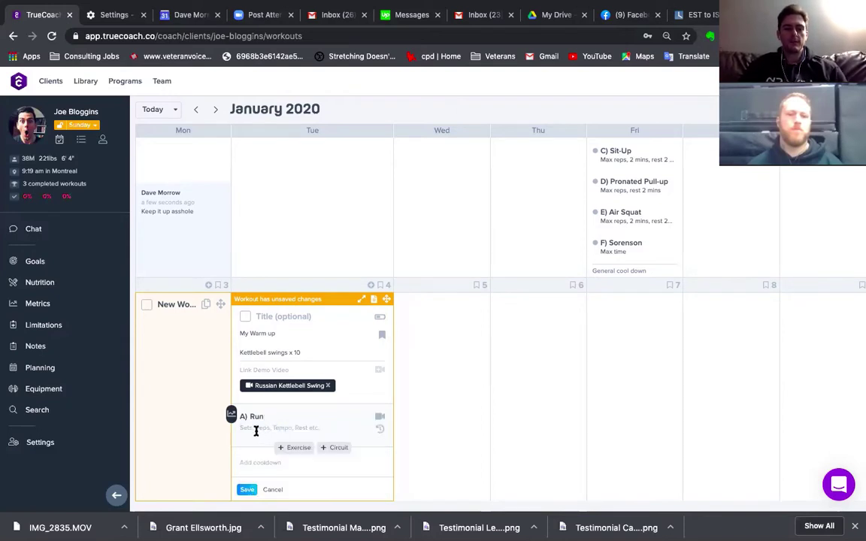
{"action": "type", "text": "2"}
{"action": "type", "text": " k"}
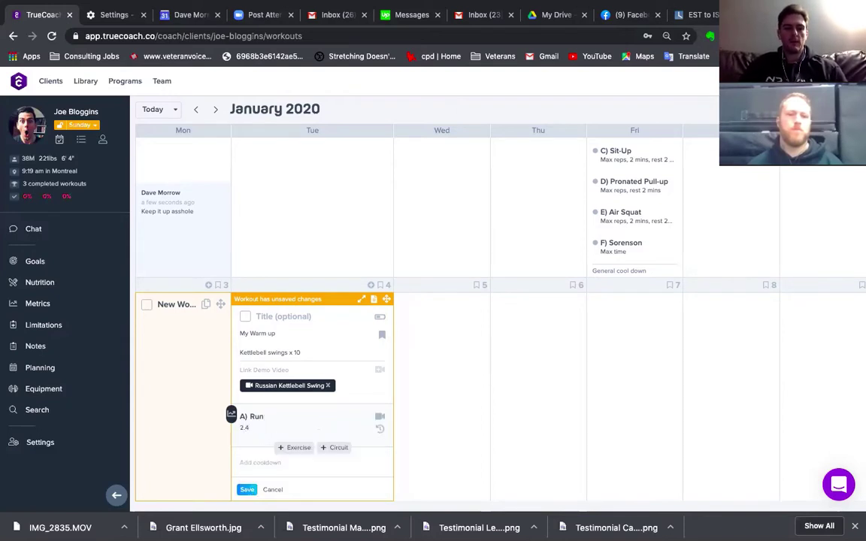
{"action": "type", "text": "m for time"}
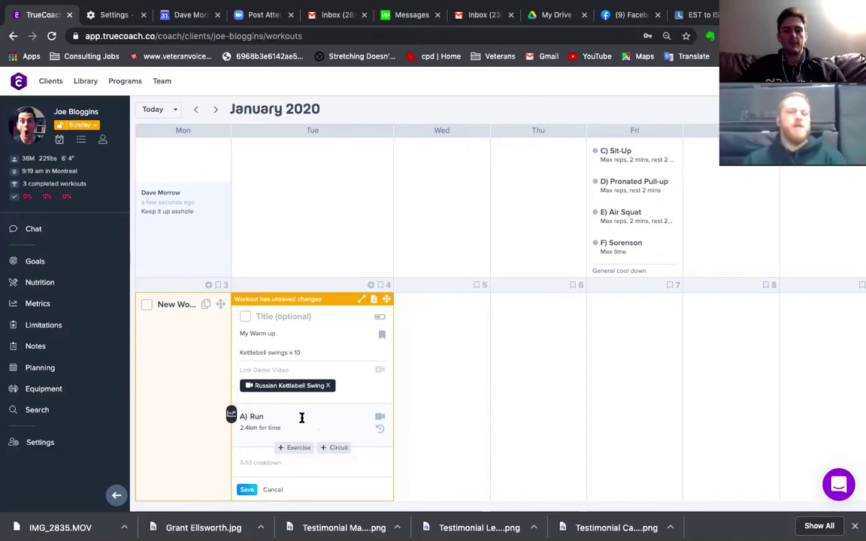
{"action": "left_click", "coordinate": [232, 416]}
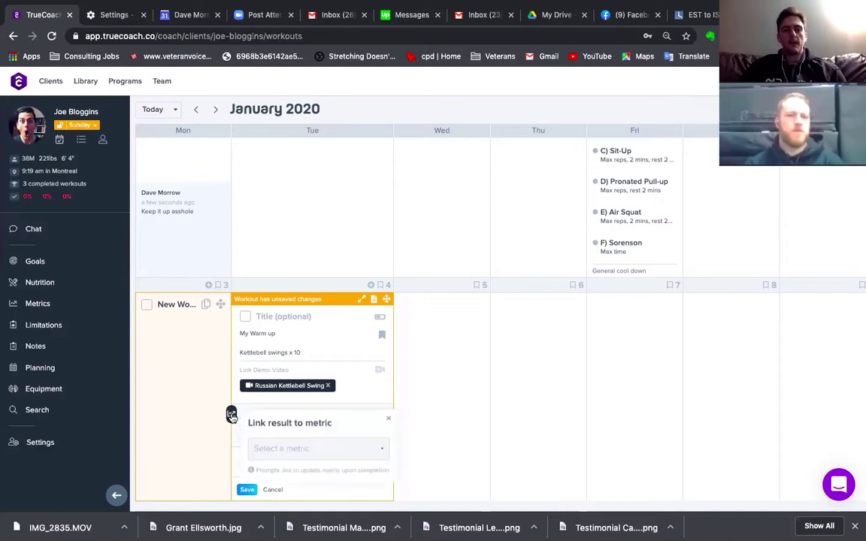
{"action": "left_click", "coordinate": [335, 451]}
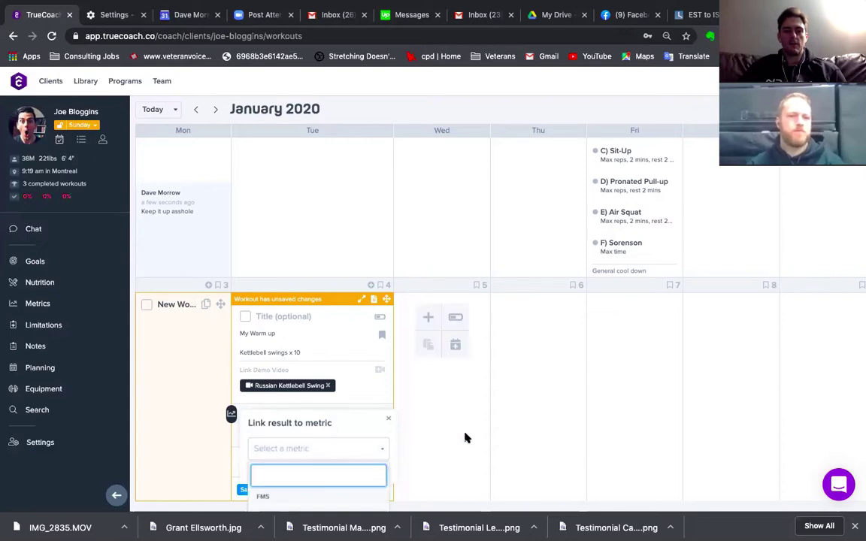
{"action": "left_click", "coordinate": [388, 419]}
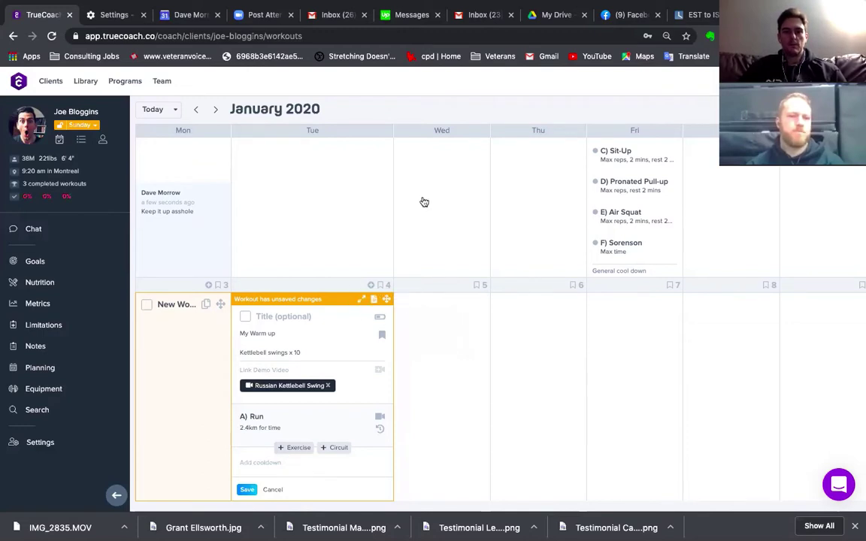
{"action": "scroll", "coordinate": [422, 199], "scroll_direction": "up", "scroll_amount": 2}
{"action": "scroll", "coordinate": [422, 199], "scroll_direction": "down", "scroll_amount": 2}
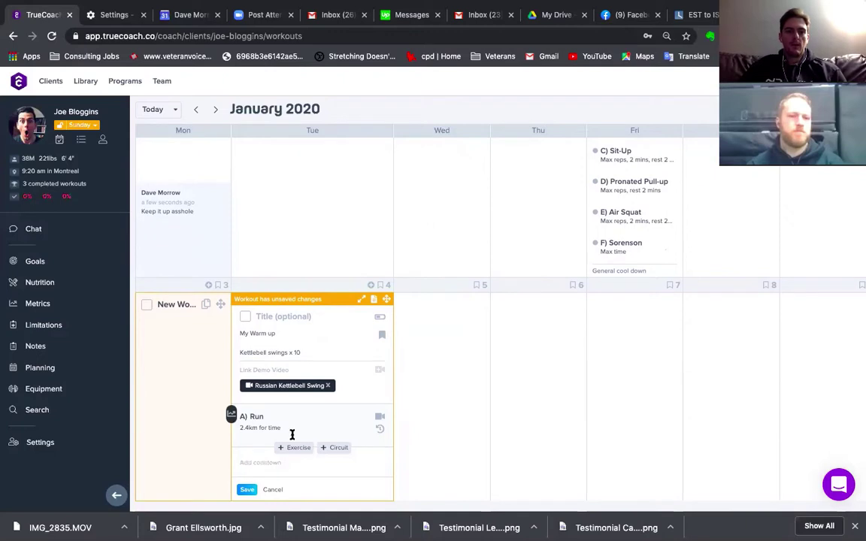
Assign the SOF STANDARDS metric set from the library to the client and expand it in the client's metrics
{"action": "left_click", "coordinate": [36, 303]}
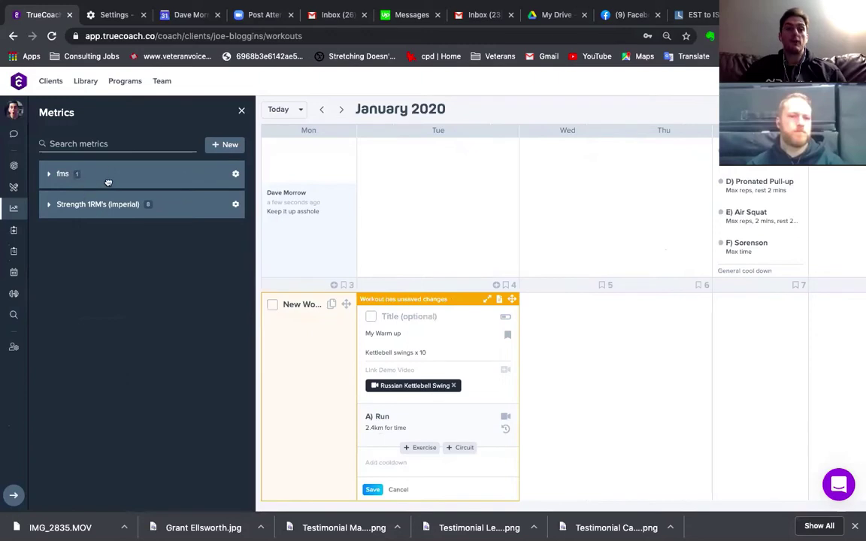
{"action": "left_click", "coordinate": [227, 147]}
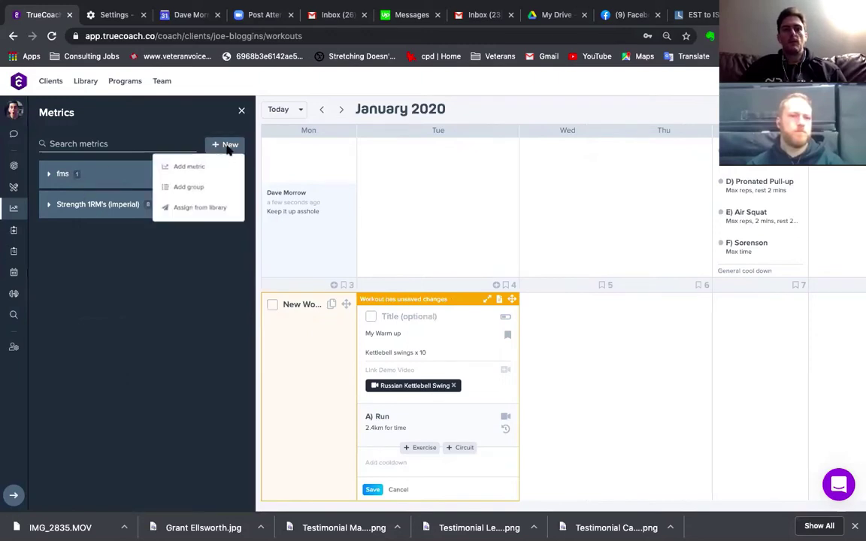
{"action": "left_click", "coordinate": [197, 210]}
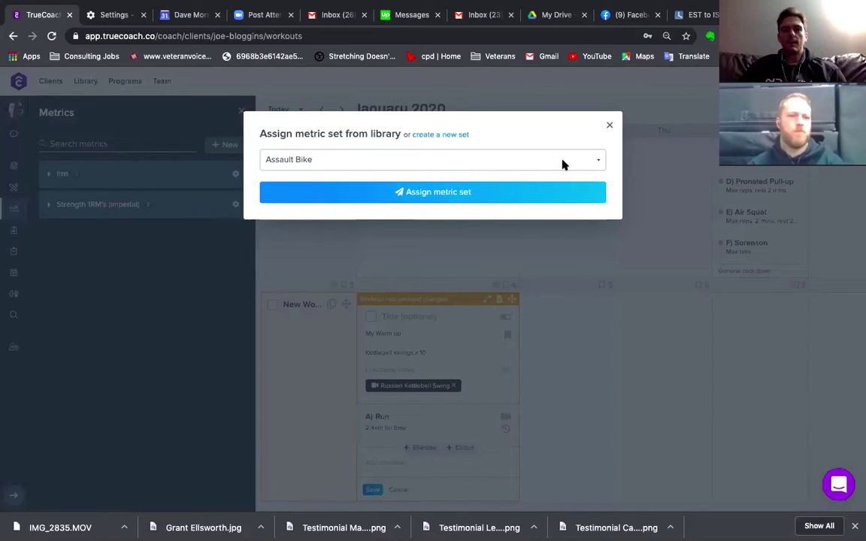
{"action": "left_click", "coordinate": [591, 163]}
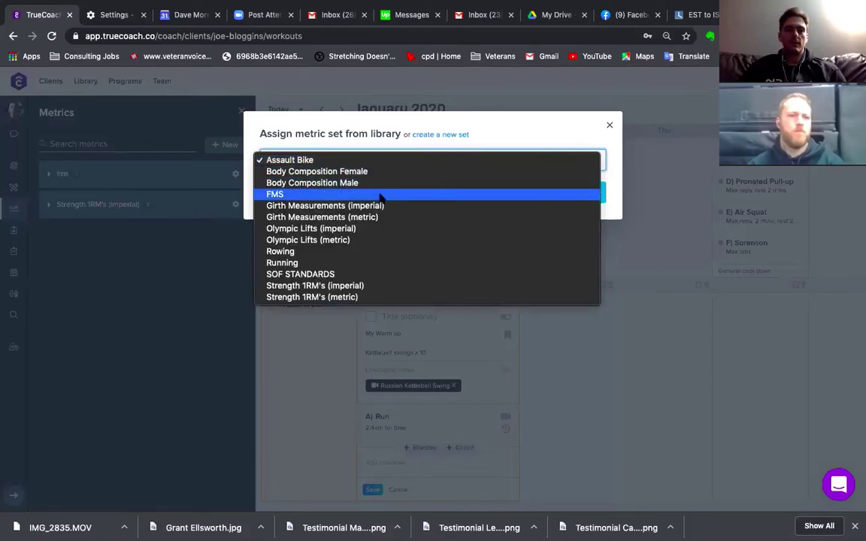
{"action": "left_click", "coordinate": [375, 274]}
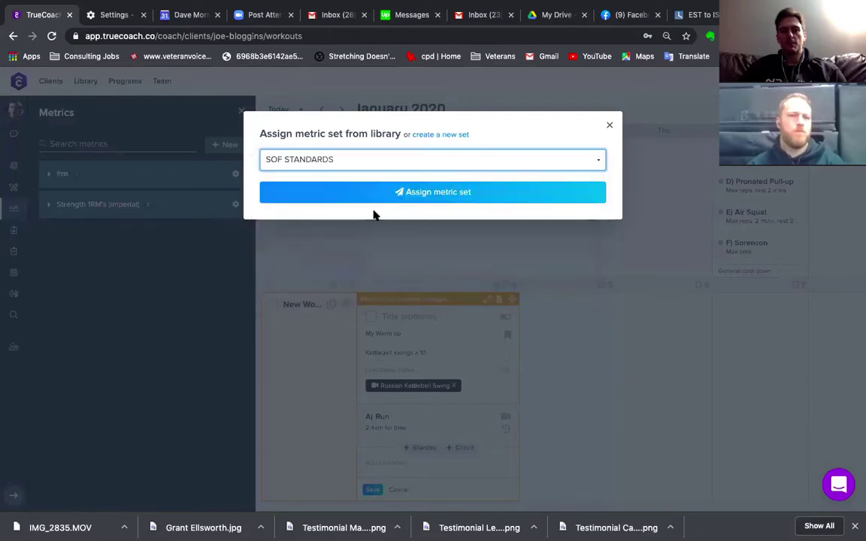
{"action": "left_click", "coordinate": [475, 192]}
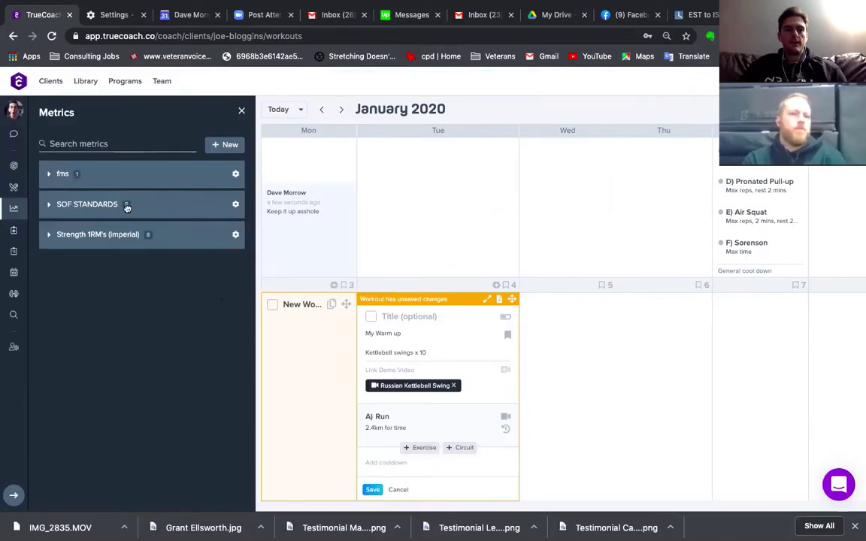
{"action": "left_click", "coordinate": [48, 205]}
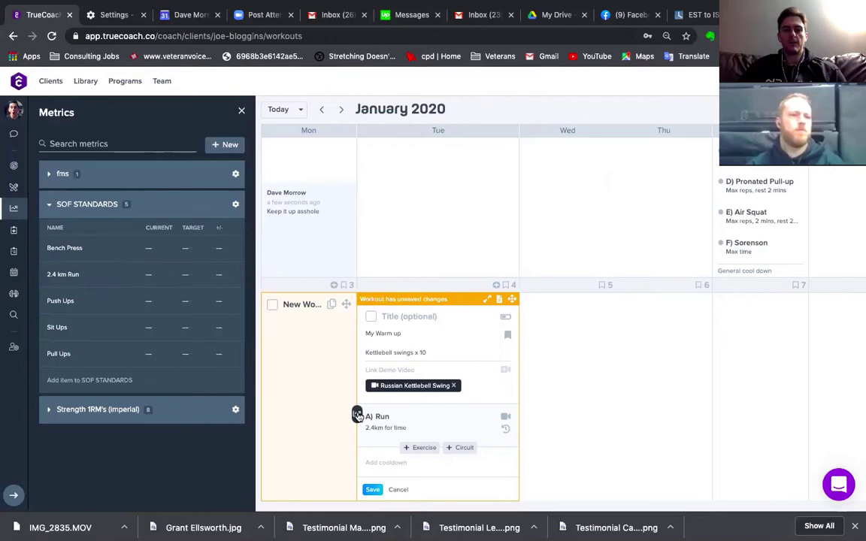
Link the result of the Run exercise in the February 4 workout to the 2.4 km Run metric
{"action": "left_click", "coordinate": [357, 415]}
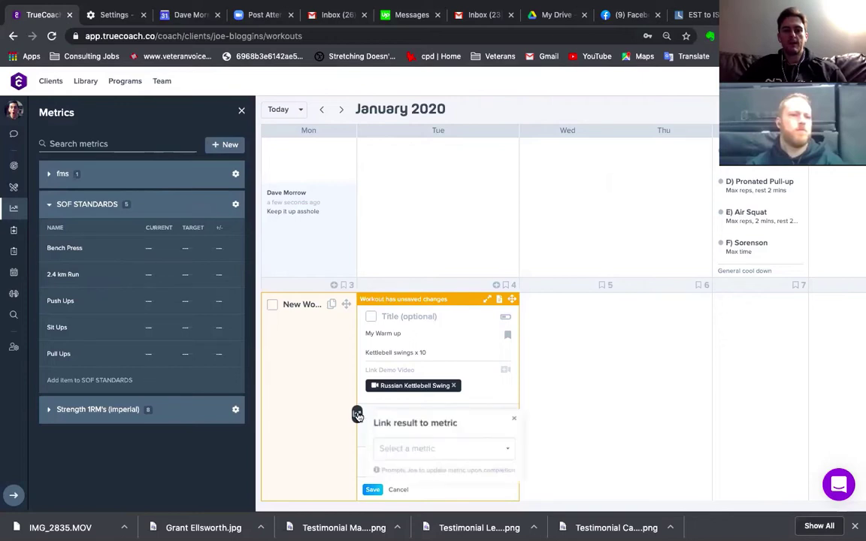
{"action": "left_click", "coordinate": [441, 451]}
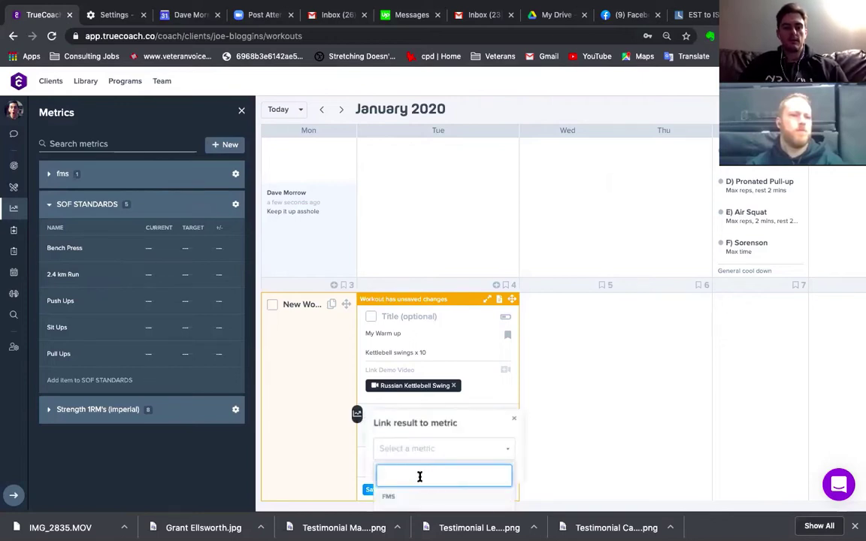
{"action": "type", "text": "2.4"}
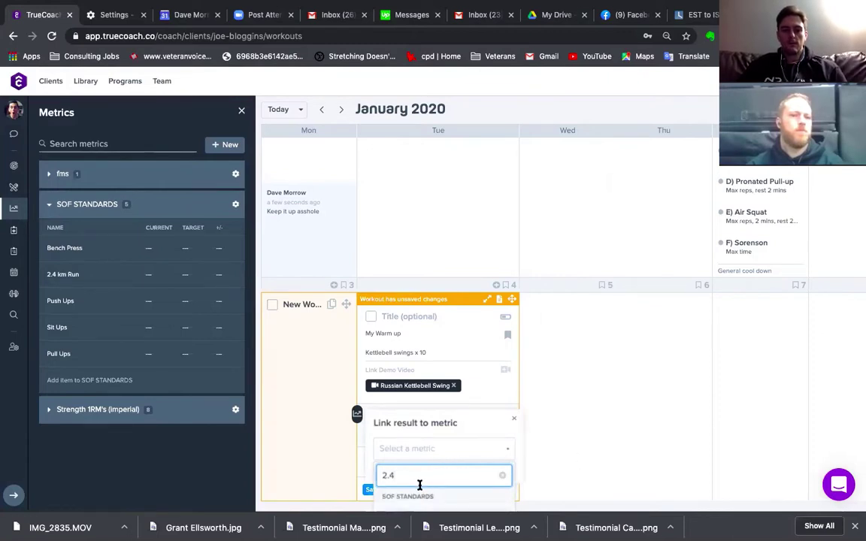
{"action": "key", "text": "Return"}
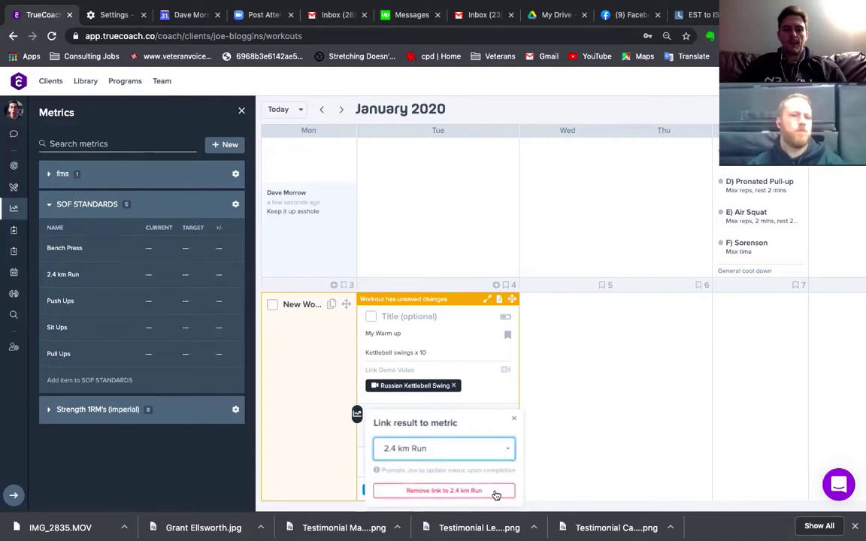
{"action": "left_click", "coordinate": [552, 425]}
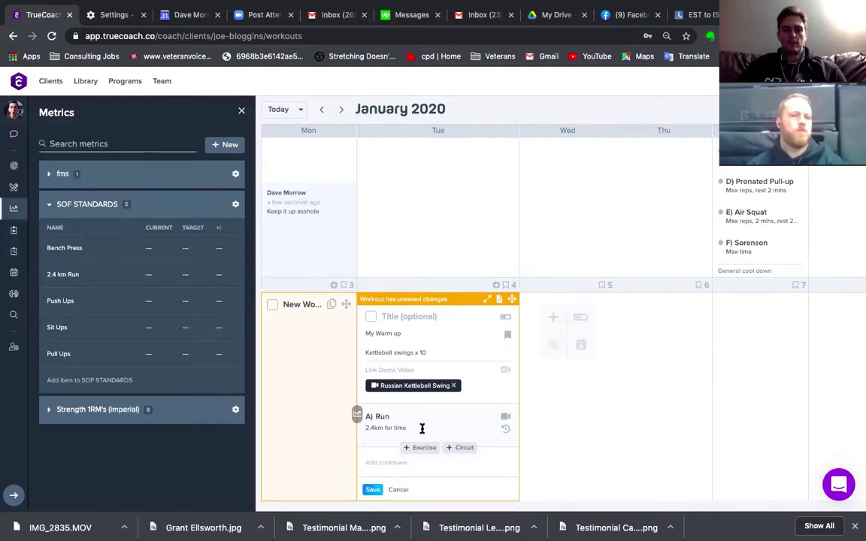
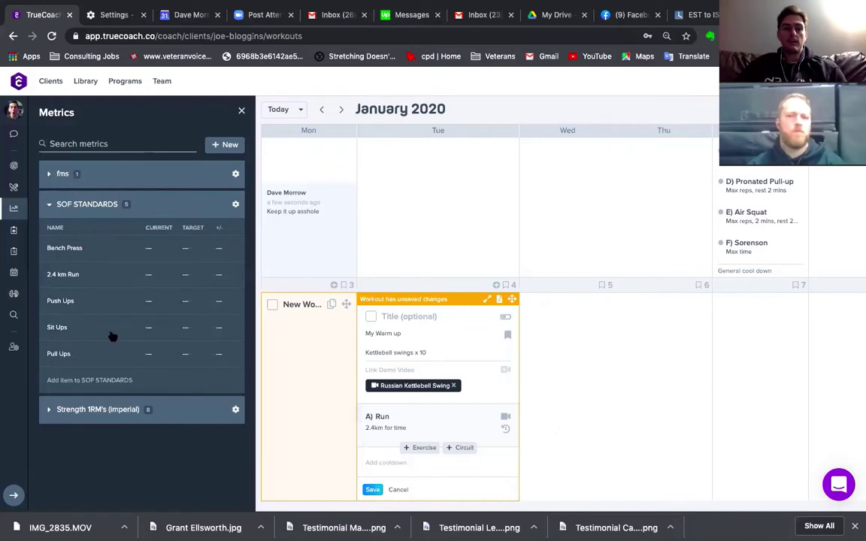
Add a new result of 10:00 to the 2.4 km Run metric in SOF STANDARDS and save it
{"action": "left_click", "coordinate": [64, 280]}
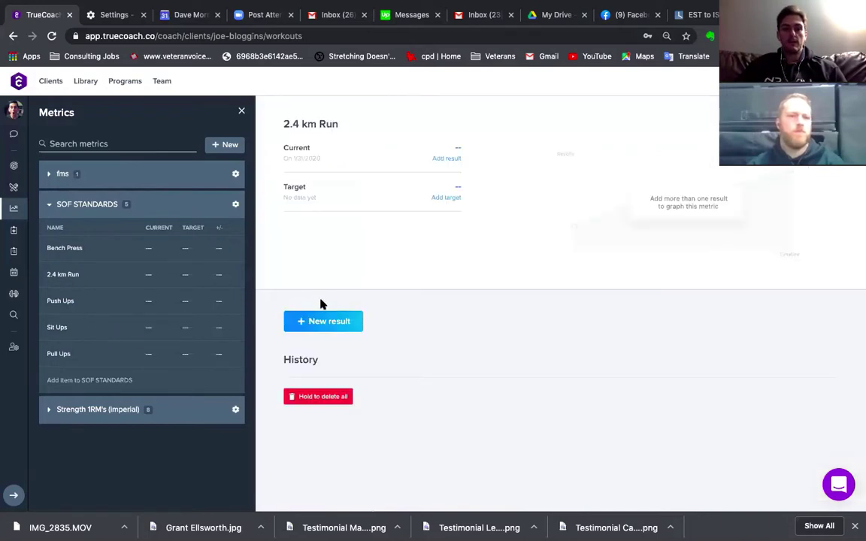
{"action": "left_click", "coordinate": [445, 160]}
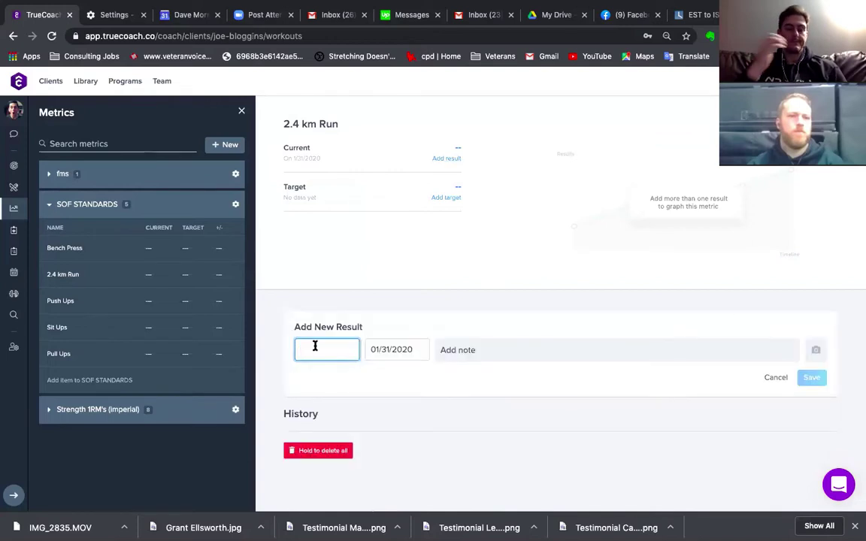
{"action": "type", "text": "10"}
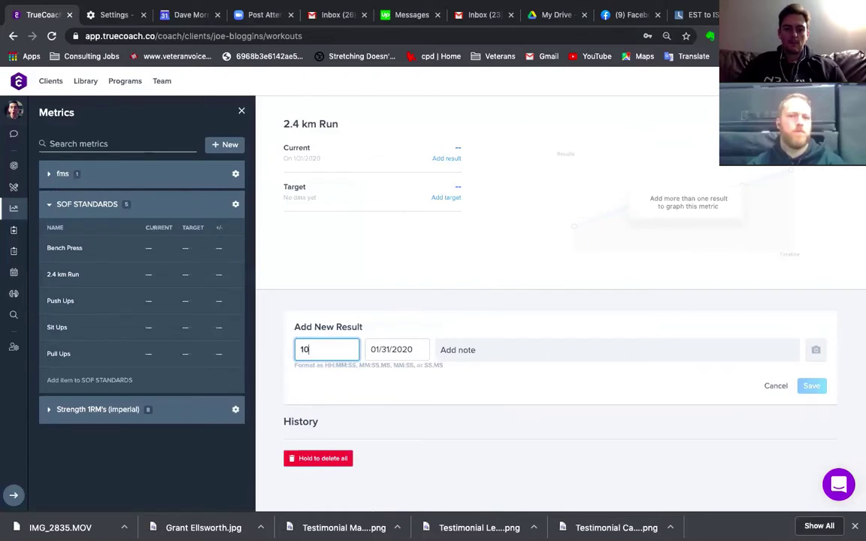
{"action": "left_click", "coordinate": [474, 436]}
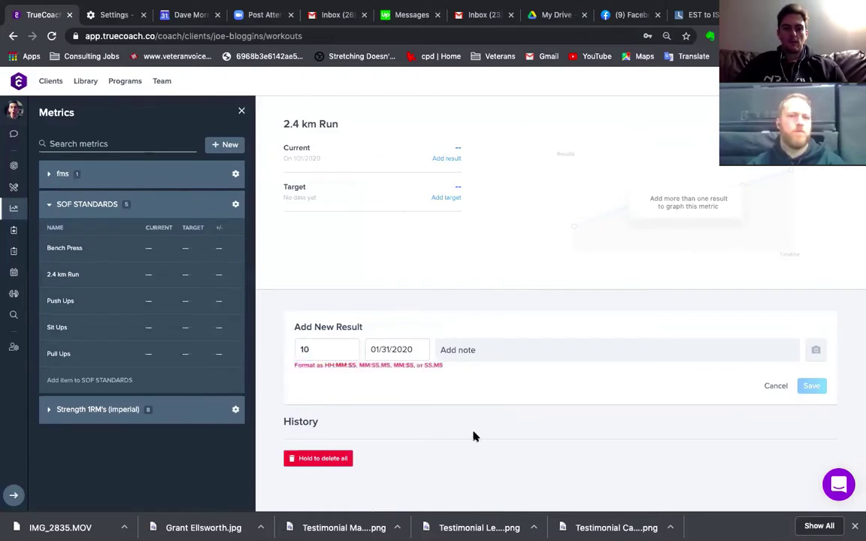
{"action": "left_click", "coordinate": [323, 350]}
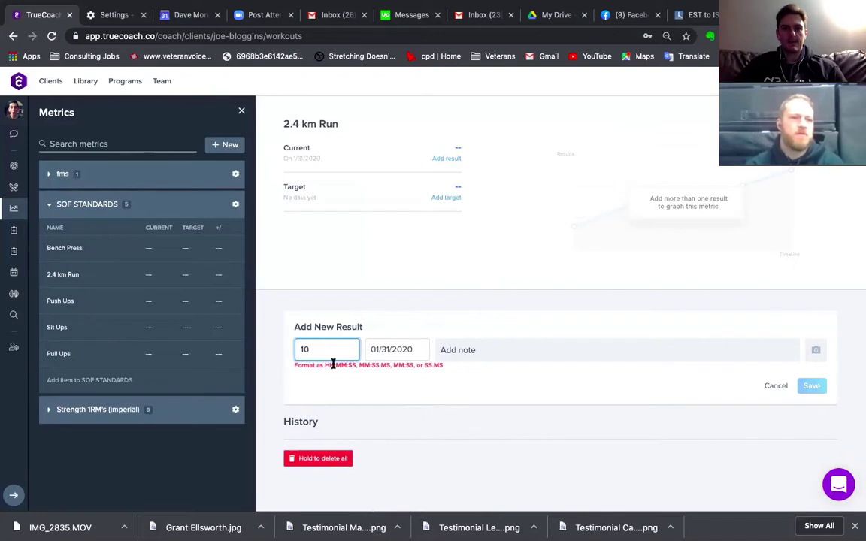
{"action": "type", "text": ":"}
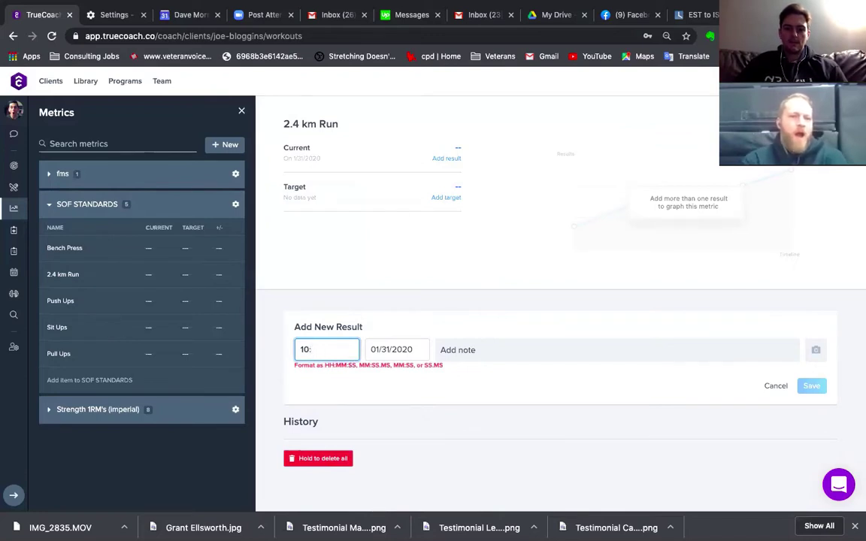
{"action": "type", "text": "00"}
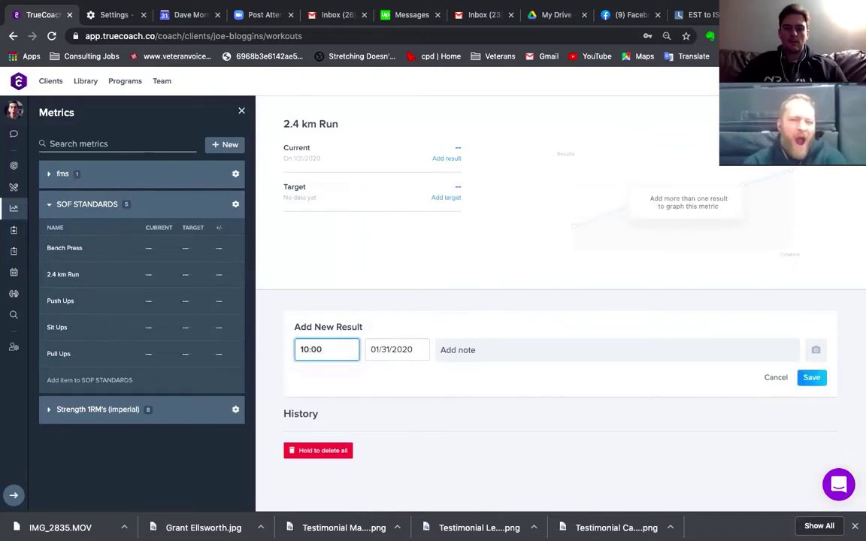
{"action": "key", "text": "Return"}
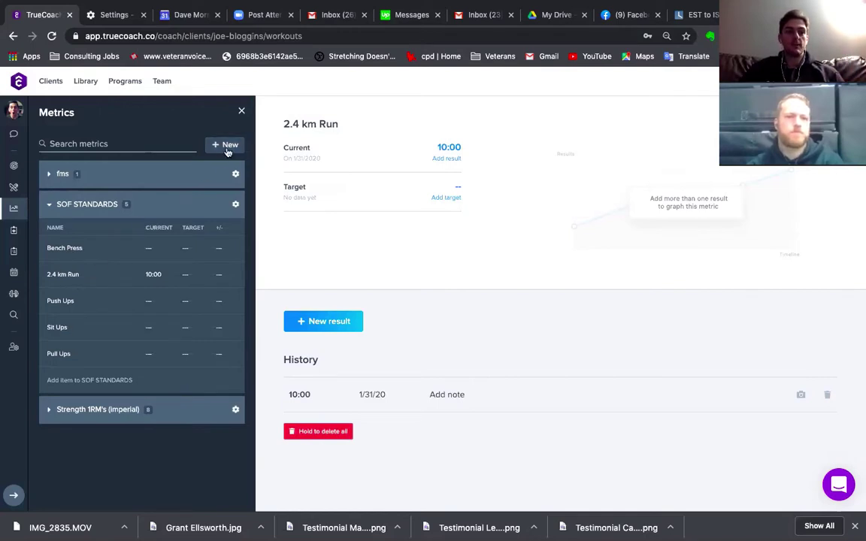
Review the Front Squat 1RM metric in the Strength 1RM's (imperial) set, then return to the workout calendar
{"action": "left_click", "coordinate": [147, 410]}
{"action": "scroll", "coordinate": [139, 417], "scroll_direction": "down", "scroll_amount": 4}
{"action": "scroll", "coordinate": [136, 415], "scroll_direction": "down", "scroll_amount": 2}
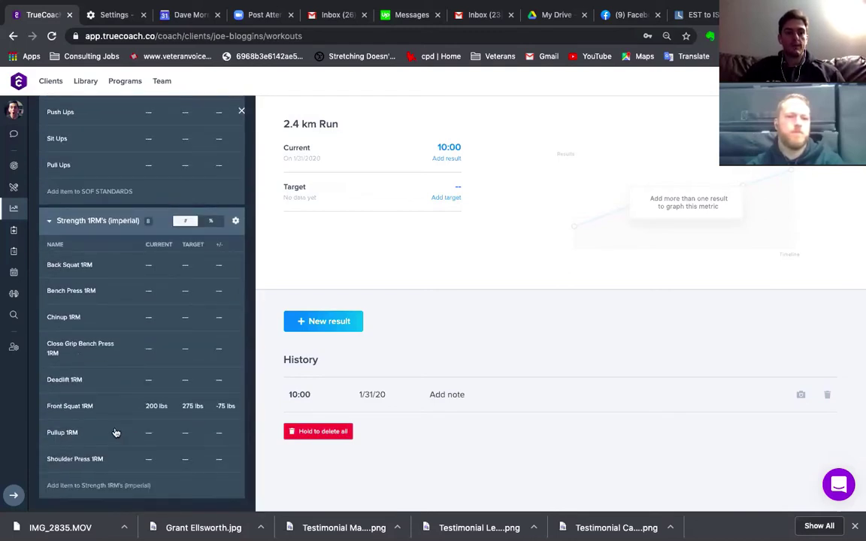
{"action": "left_click", "coordinate": [154, 412]}
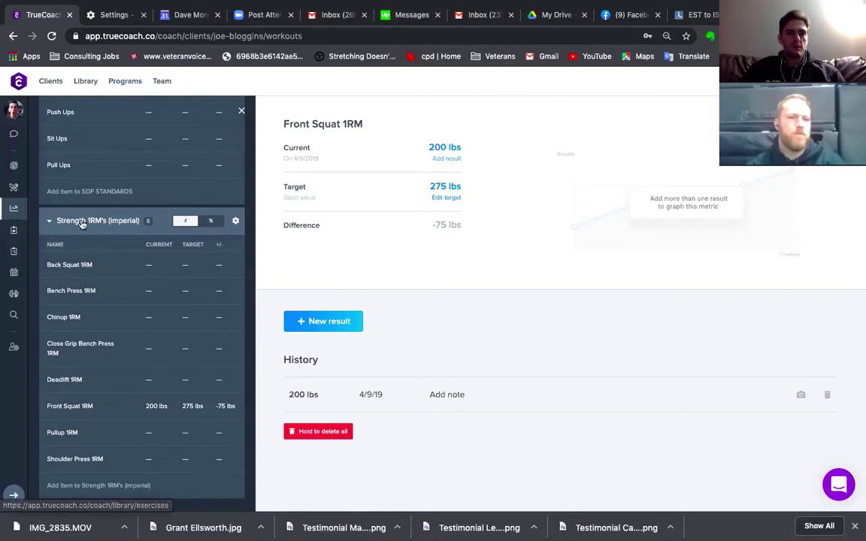
{"action": "scroll", "coordinate": [44, 303], "scroll_direction": "up", "scroll_amount": 5}
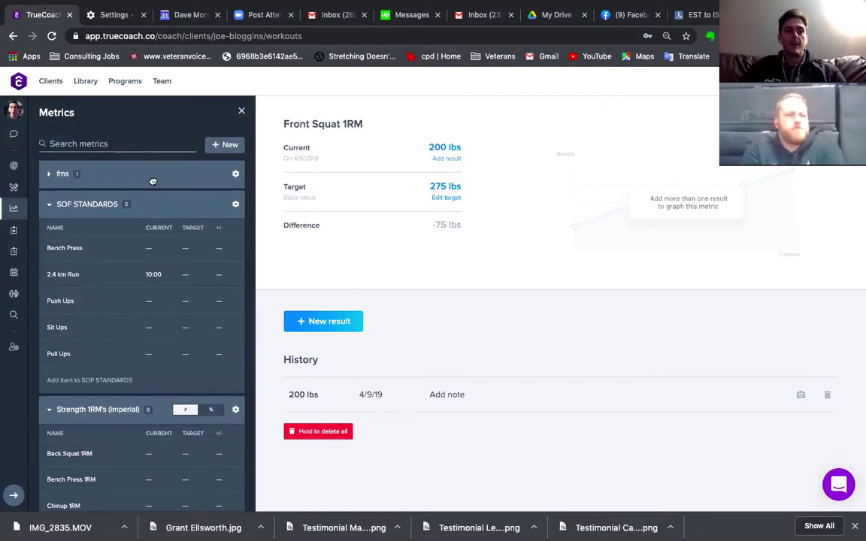
{"action": "left_click", "coordinate": [241, 111]}
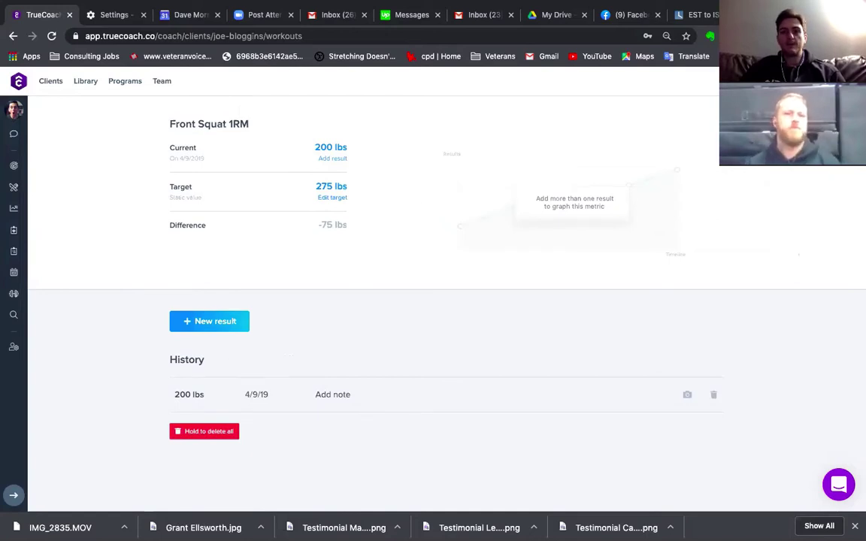
{"action": "key", "text": "Escape"}
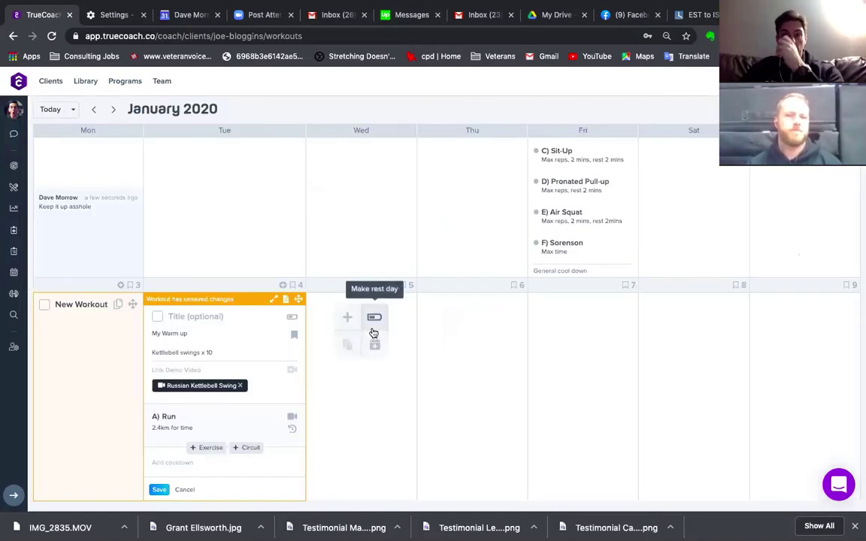
Leave the client's workout calendar and open the Wendler 531 - With Accessories program from the programs list
{"action": "scroll", "coordinate": [311, 300], "scroll_direction": "up", "scroll_amount": 4}
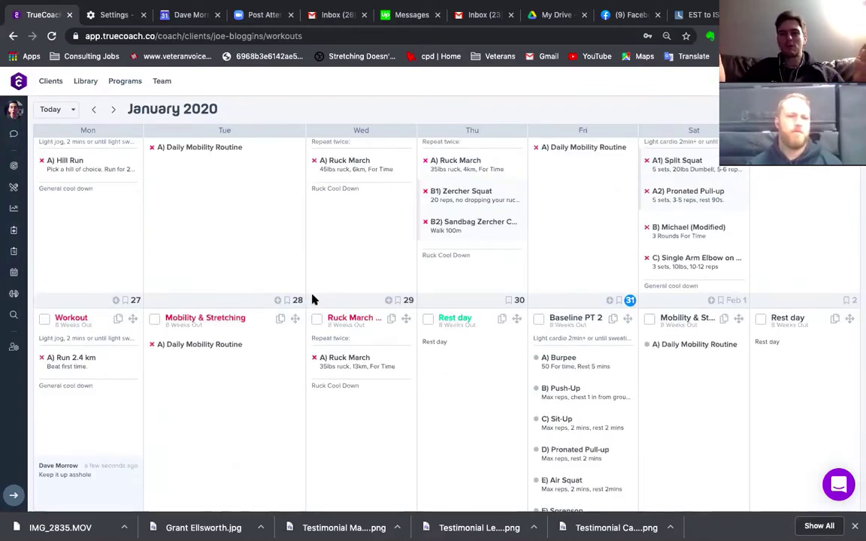
{"action": "left_click", "coordinate": [121, 83]}
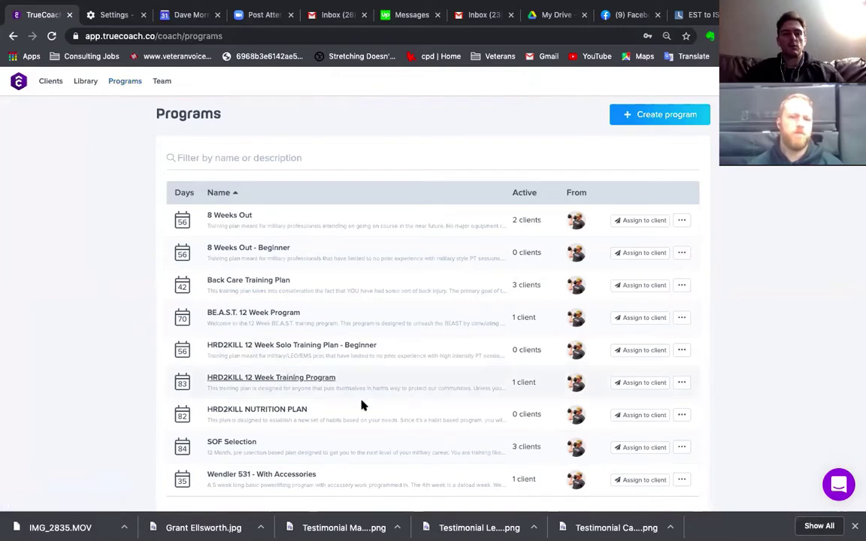
{"action": "scroll", "coordinate": [361, 406], "scroll_direction": "down", "scroll_amount": 1}
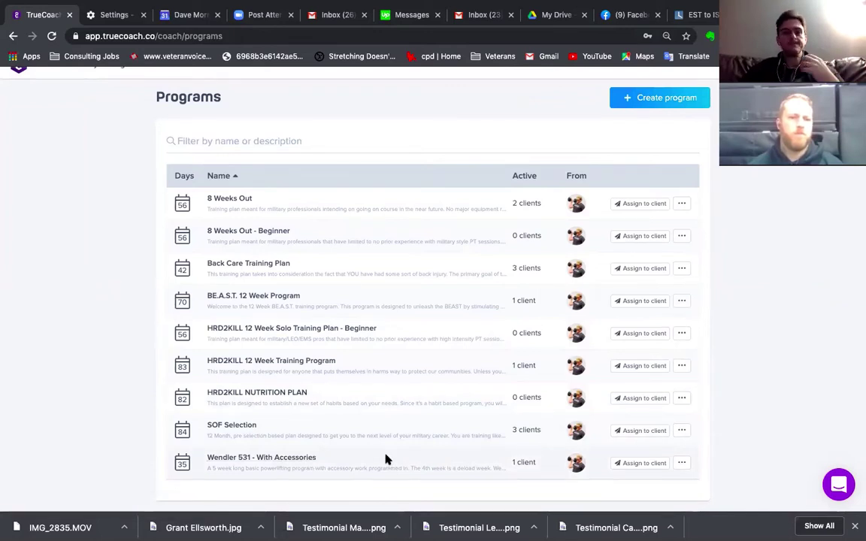
{"action": "left_click", "coordinate": [255, 458]}
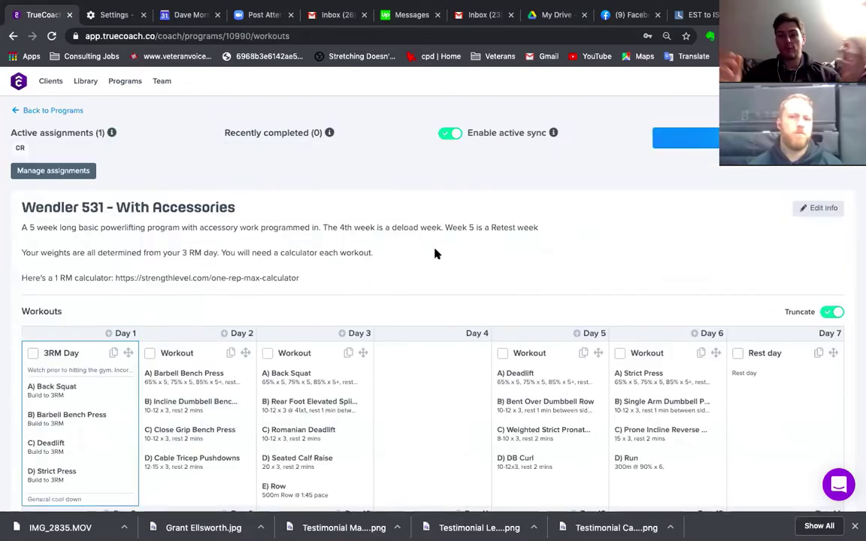
Examine the program's description, active sync explanation and daily workouts from Day 1 through Day 35
{"action": "scroll", "coordinate": [435, 254], "scroll_direction": "down", "scroll_amount": 2}
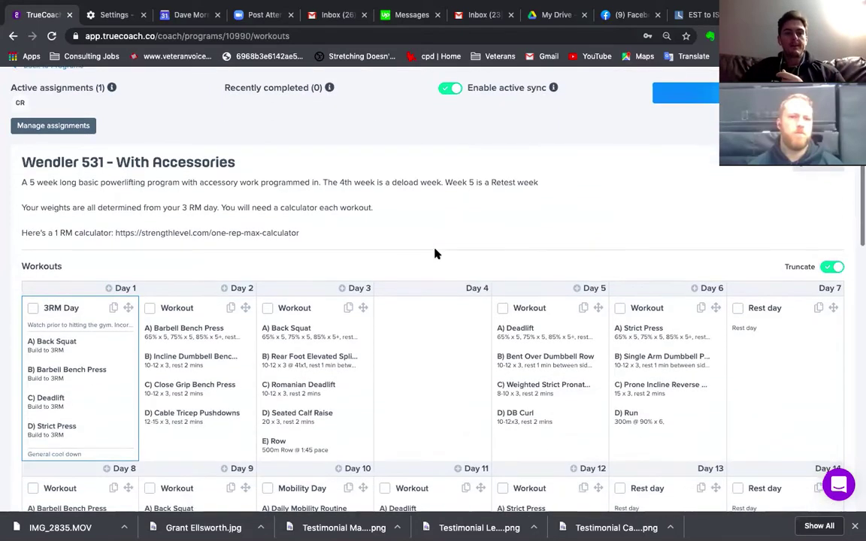
{"action": "scroll", "coordinate": [434, 254], "scroll_direction": "down", "scroll_amount": 1}
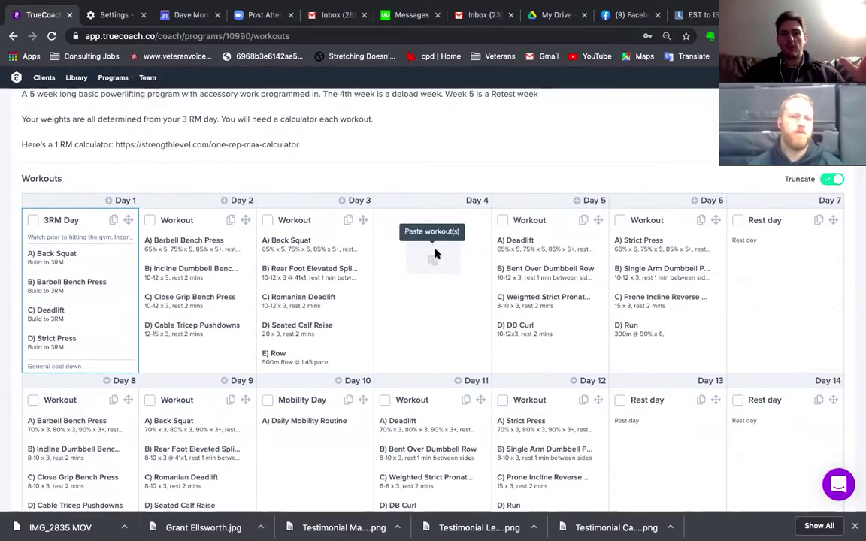
{"action": "scroll", "coordinate": [435, 254], "scroll_direction": "up", "scroll_amount": 3}
{"action": "scroll", "coordinate": [434, 254], "scroll_direction": "down", "scroll_amount": 1}
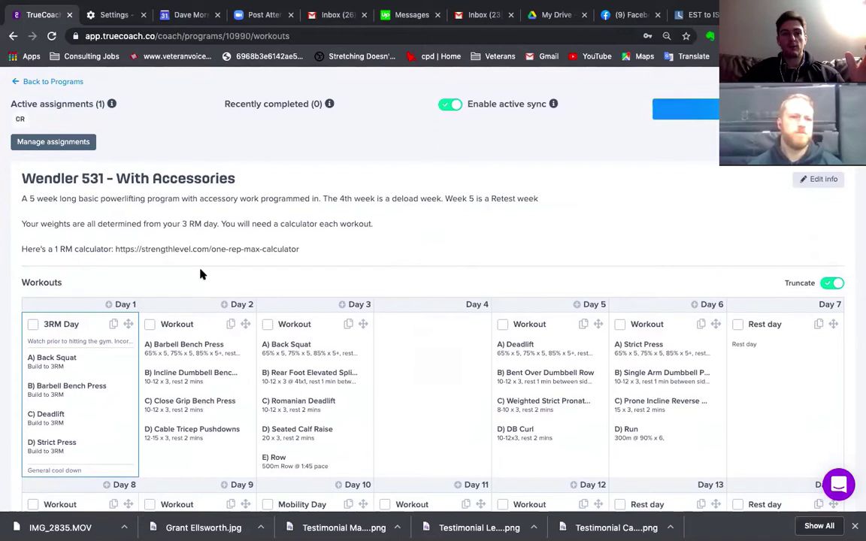
{"action": "scroll", "coordinate": [201, 275], "scroll_direction": "up", "scroll_amount": 1}
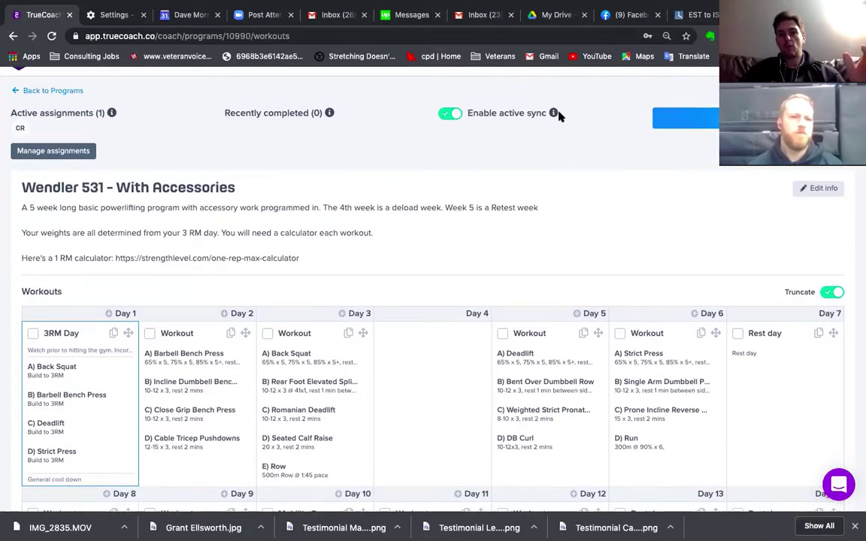
{"action": "mouse_move", "coordinate": [553, 112]}
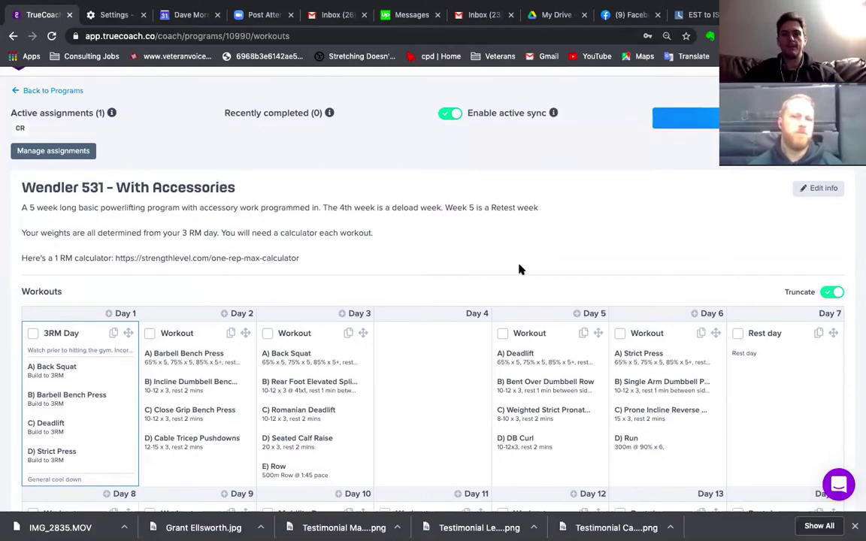
{"action": "scroll", "coordinate": [520, 269], "scroll_direction": "down", "scroll_amount": 3}
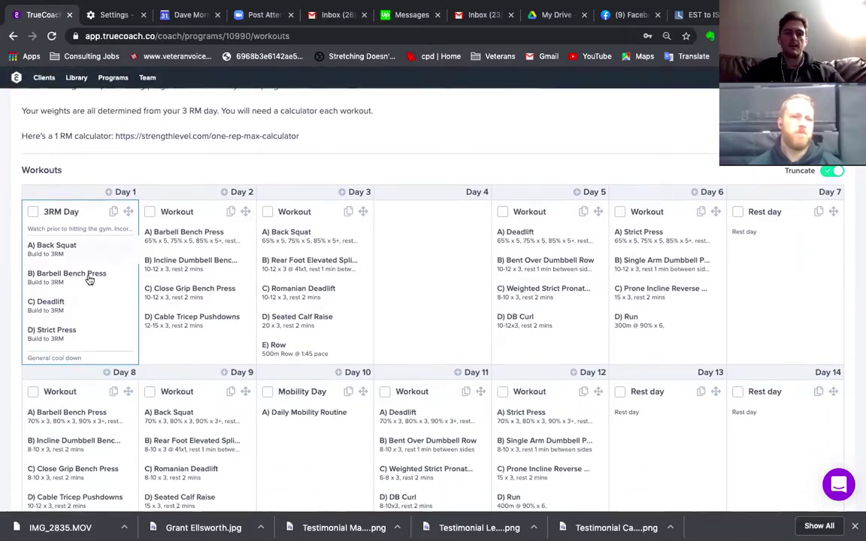
{"action": "scroll", "coordinate": [101, 294], "scroll_direction": "down", "scroll_amount": 10}
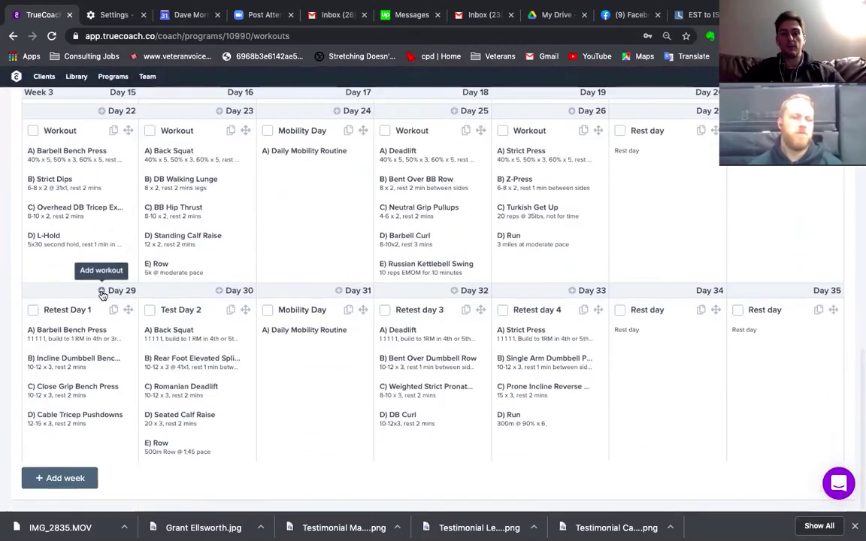
{"action": "scroll", "coordinate": [102, 294], "scroll_direction": "up", "scroll_amount": 15}
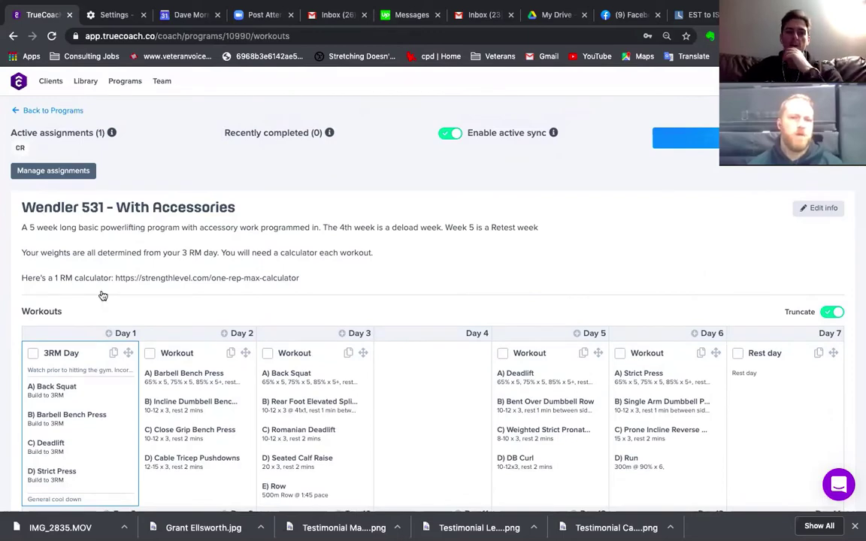
{"action": "scroll", "coordinate": [101, 294], "scroll_direction": "down", "scroll_amount": 2}
{"action": "scroll", "coordinate": [316, 290], "scroll_direction": "up", "scroll_amount": 2}
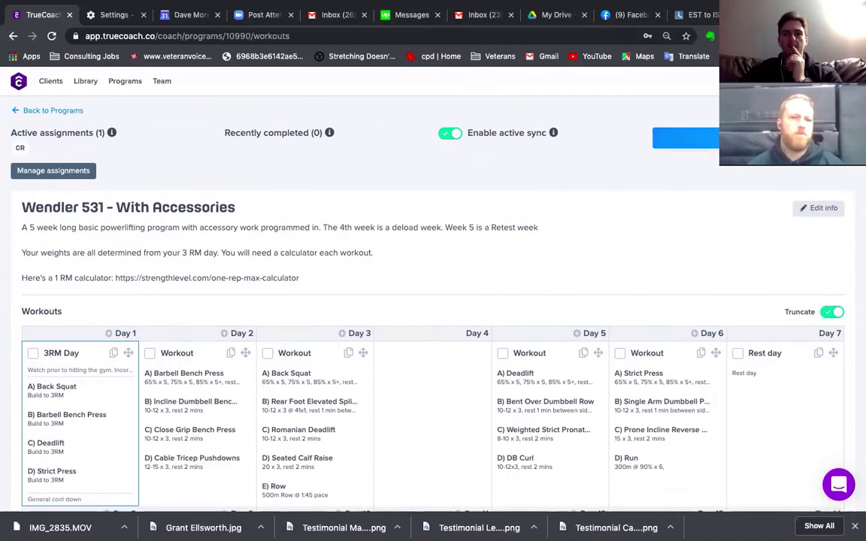
Assign the Wendler 531 program to the demo client starting on 01/31/2020, with notification of the program assignment enabled
{"action": "left_click", "coordinate": [686, 138]}
{"action": "scroll", "coordinate": [326, 289], "scroll_direction": "down", "scroll_amount": 1}
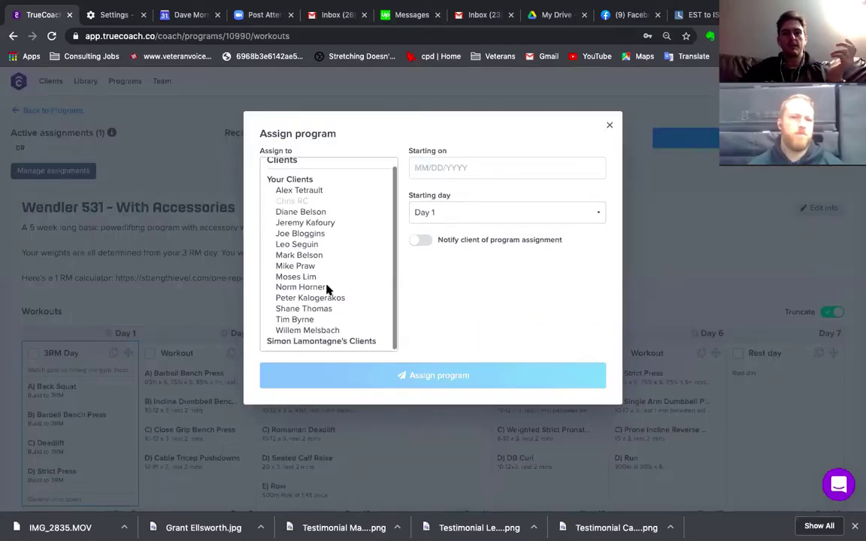
{"action": "scroll", "coordinate": [327, 288], "scroll_direction": "up", "scroll_amount": 1}
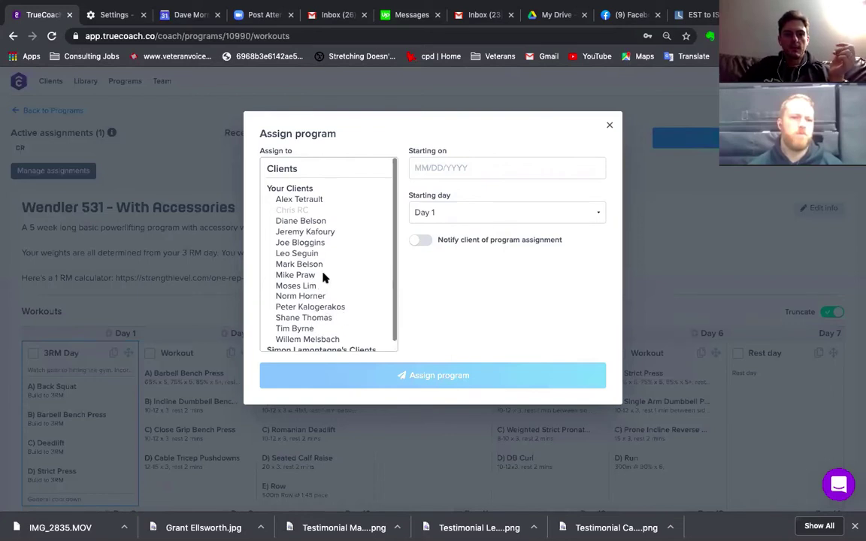
{"action": "left_click", "coordinate": [305, 243]}
{"action": "left_click", "coordinate": [431, 166]}
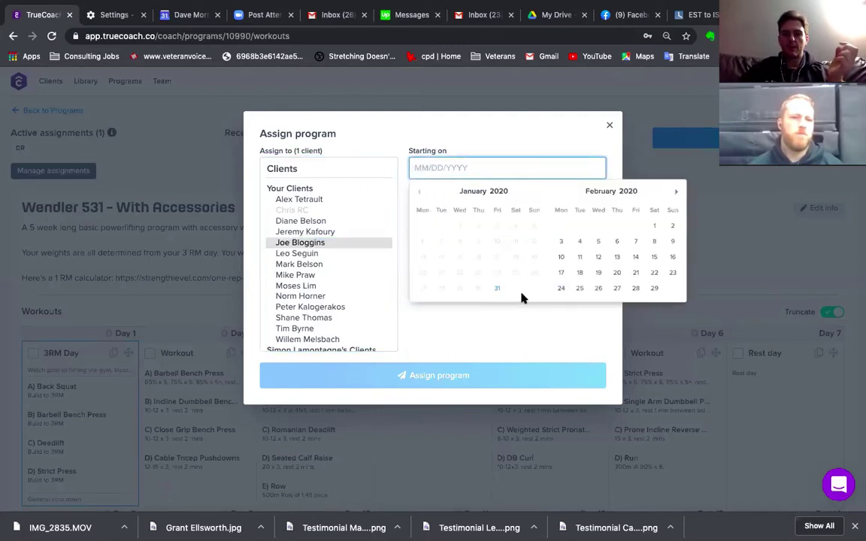
{"action": "left_click", "coordinate": [498, 290]}
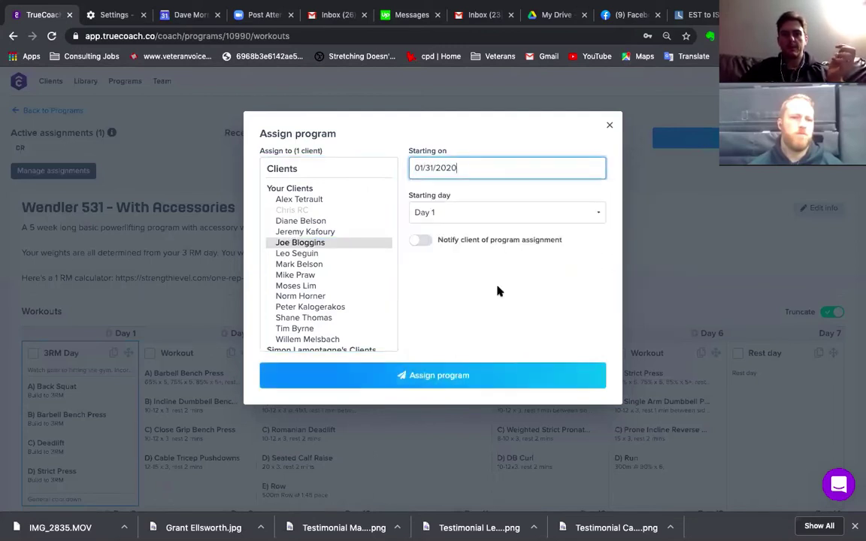
{"action": "left_click", "coordinate": [423, 240]}
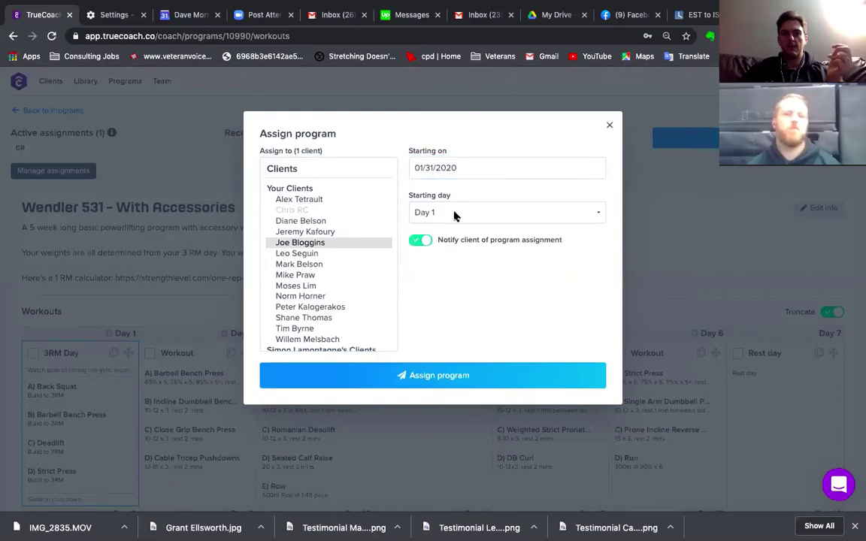
{"action": "left_click", "coordinate": [470, 380]}
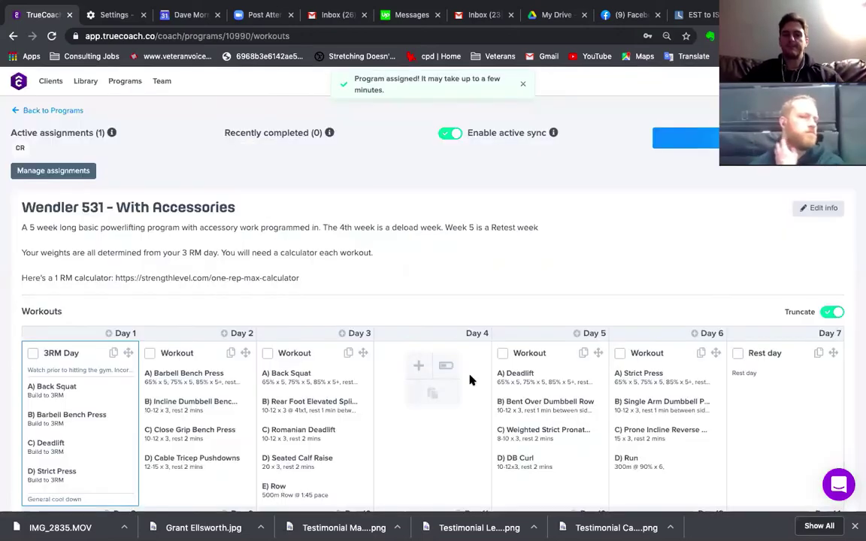
{"action": "mouse_move", "coordinate": [11, 145]}
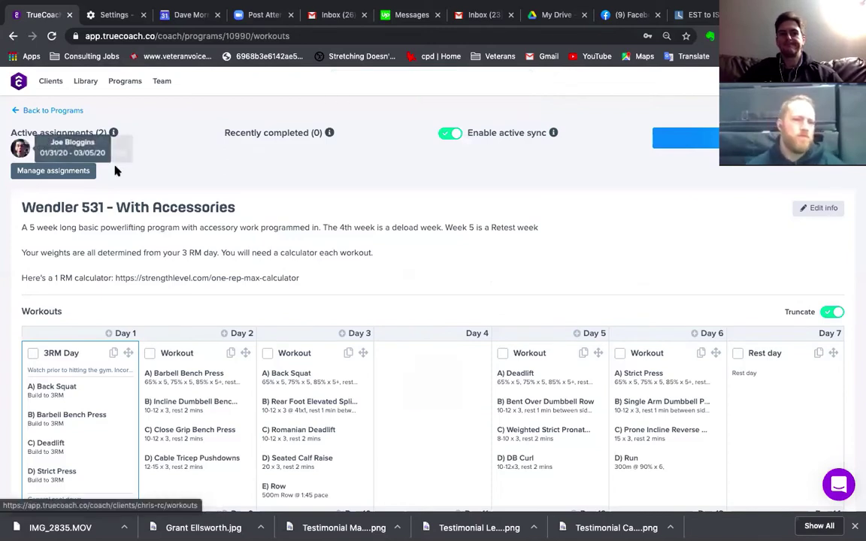
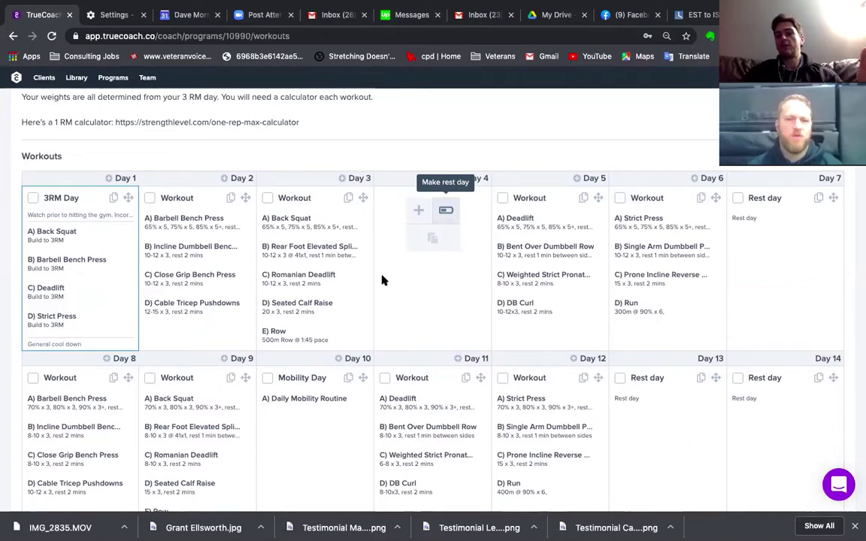
Move the program's Day 3 workout to Day 4, and return it to Day 3
{"action": "scroll", "coordinate": [382, 281], "scroll_direction": "down", "scroll_amount": 1}
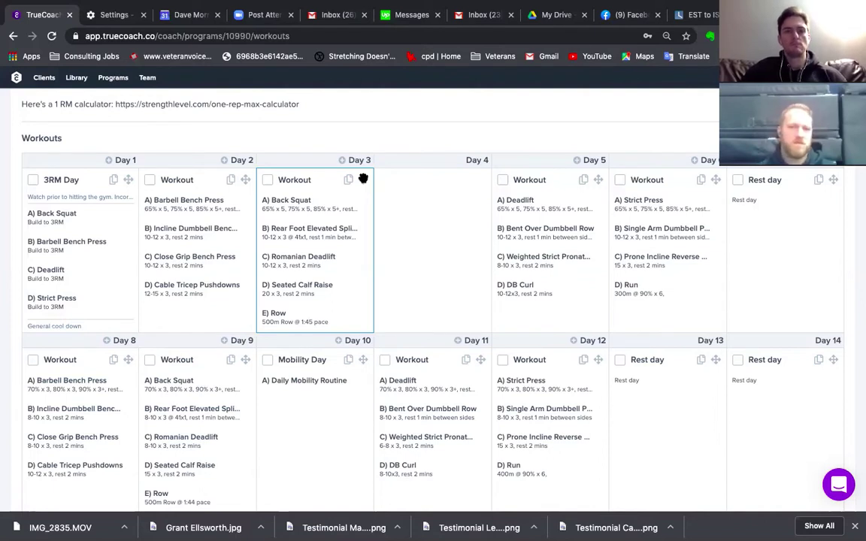
{"action": "mouse_move", "coordinate": [432, 246]}
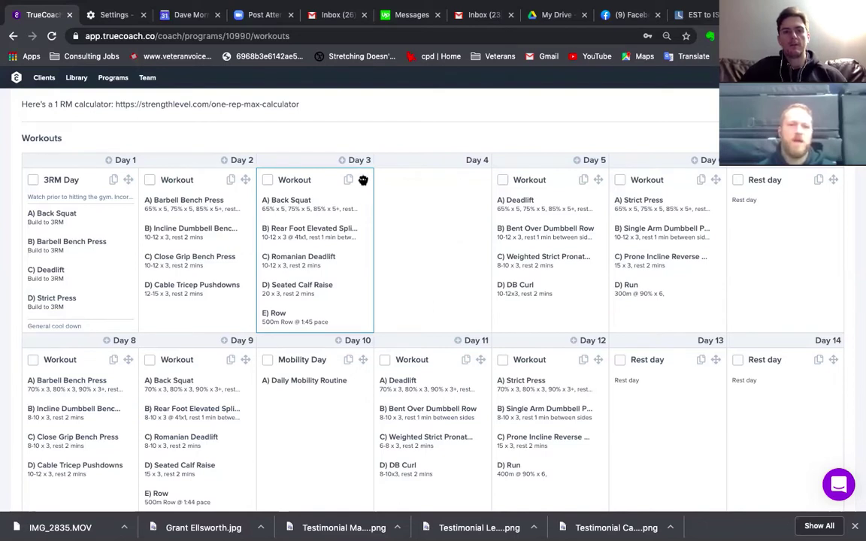
{"action": "left_click_drag", "start_coordinate": [363, 180], "coordinate": [463, 201]}
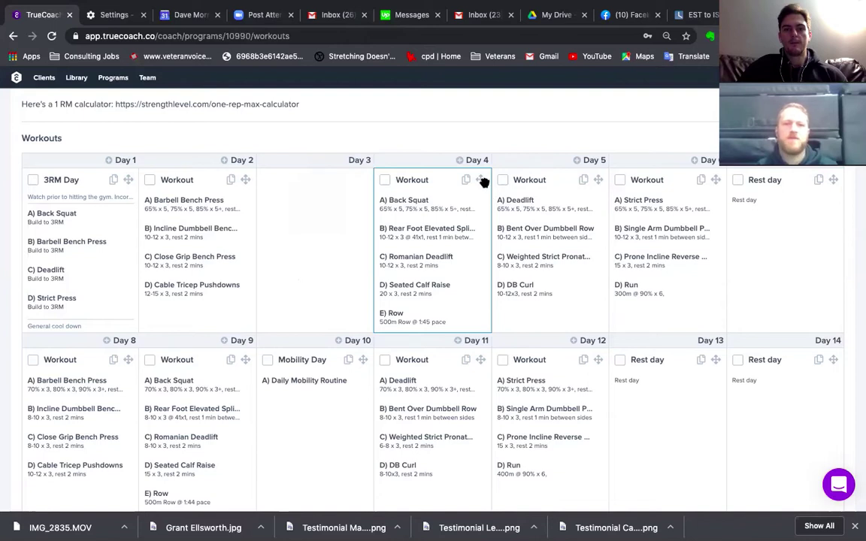
{"action": "left_click_drag", "start_coordinate": [451, 203], "coordinate": [361, 205]}
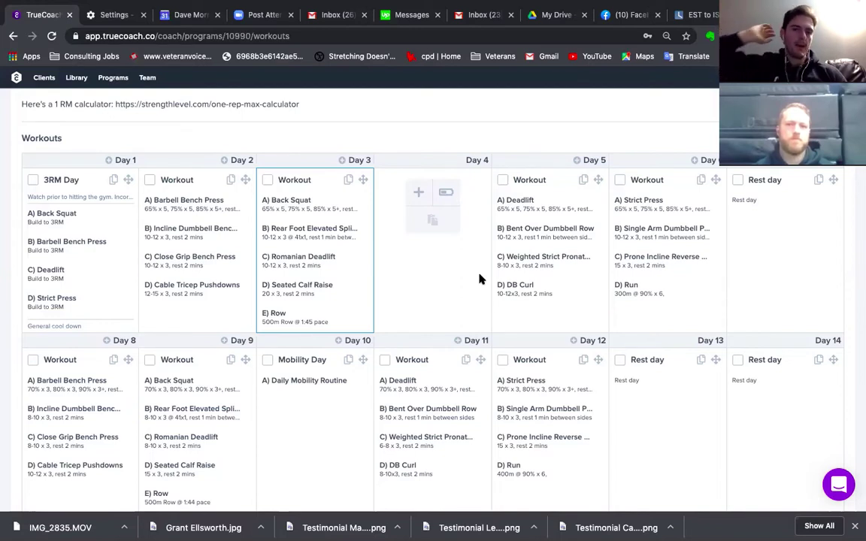
Open the exercise library and look through its listed exercises, movement patterns and partner video option
{"action": "scroll", "coordinate": [449, 296], "scroll_direction": "up", "scroll_amount": 3}
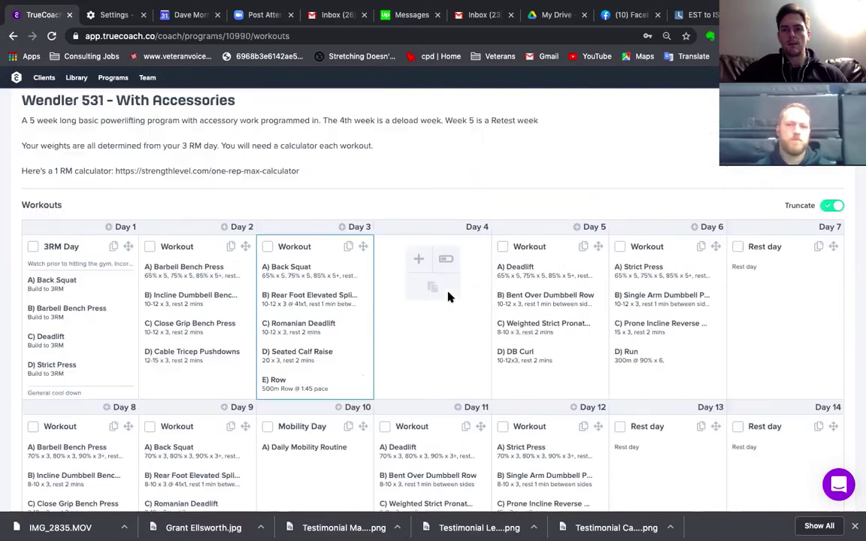
{"action": "scroll", "coordinate": [449, 297], "scroll_direction": "up", "scroll_amount": 3}
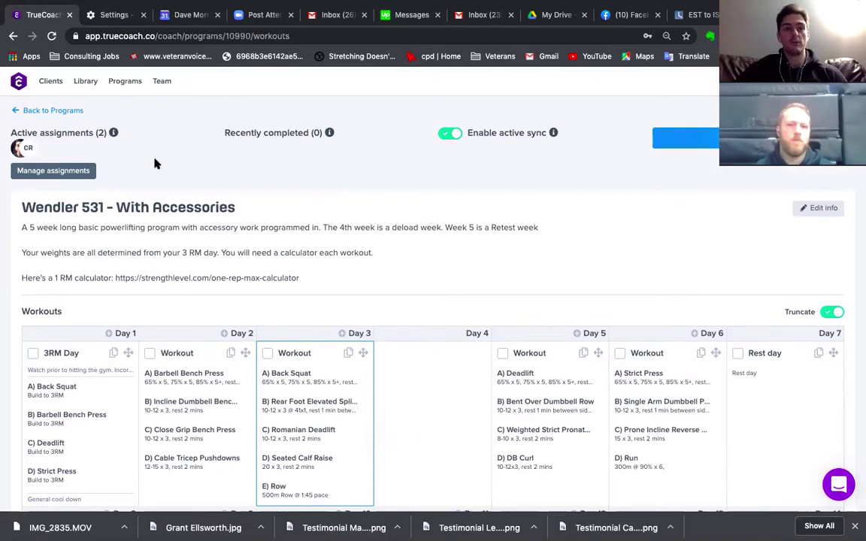
{"action": "left_click", "coordinate": [87, 84]}
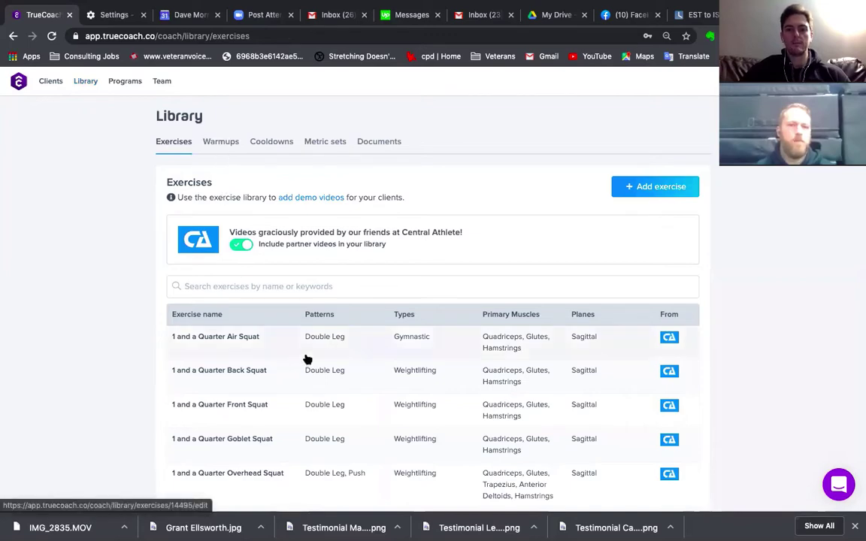
{"action": "scroll", "coordinate": [307, 359], "scroll_direction": "down", "scroll_amount": 2}
{"action": "scroll", "coordinate": [307, 359], "scroll_direction": "down", "scroll_amount": 3}
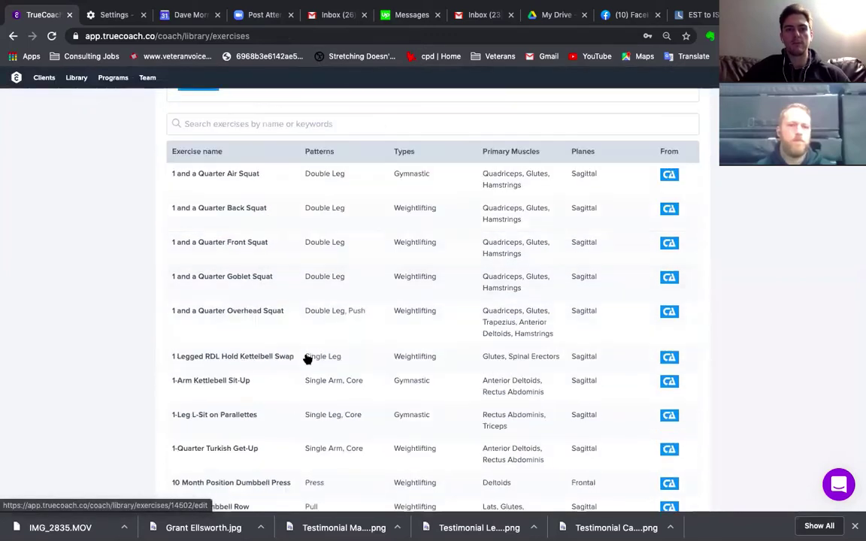
{"action": "scroll", "coordinate": [306, 359], "scroll_direction": "down", "scroll_amount": 5}
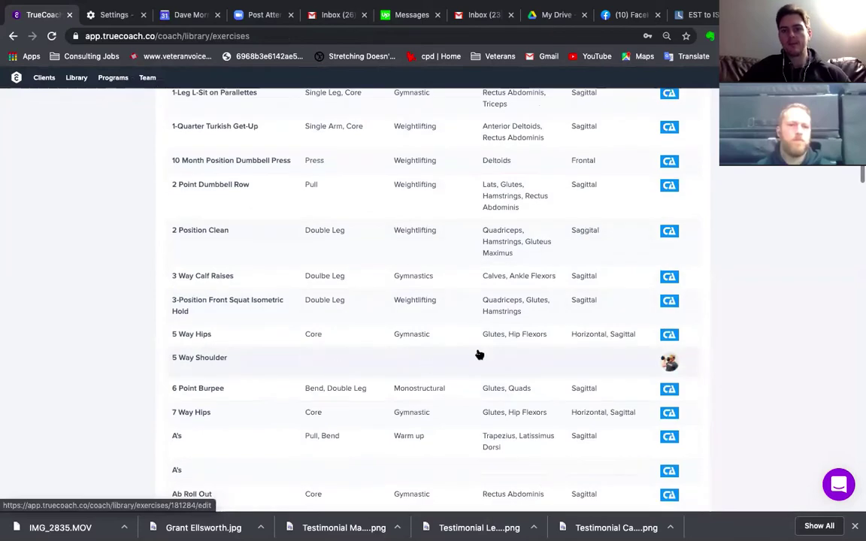
{"action": "scroll", "coordinate": [487, 352], "scroll_direction": "up", "scroll_amount": 10}
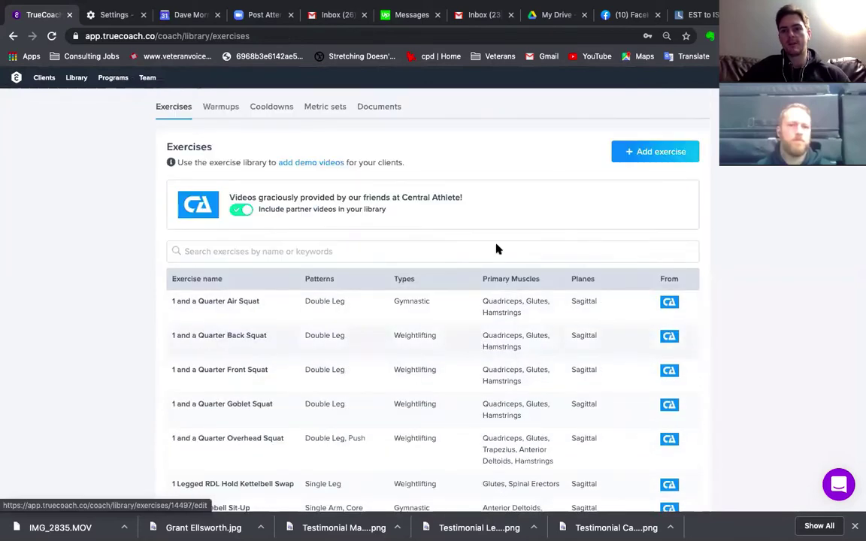
{"action": "scroll", "coordinate": [507, 241], "scroll_direction": "down", "scroll_amount": 1}
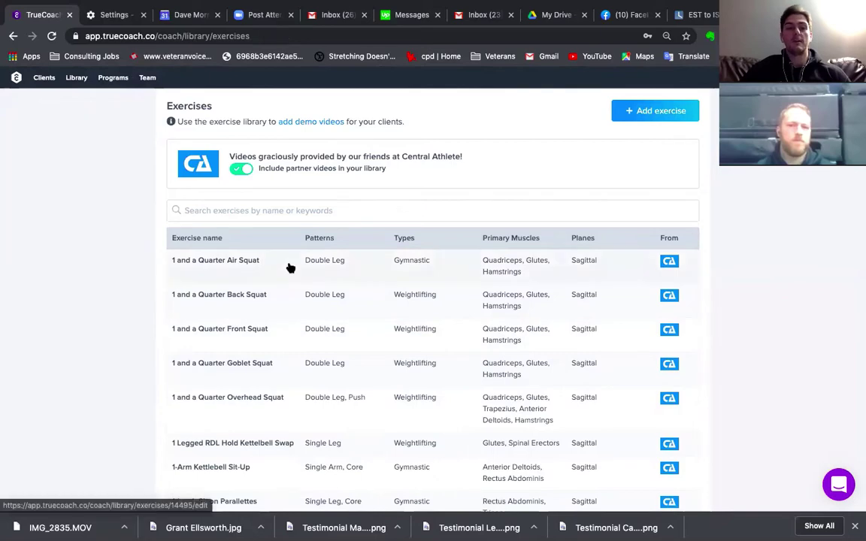
{"action": "scroll", "coordinate": [261, 201], "scroll_direction": "up", "scroll_amount": 2}
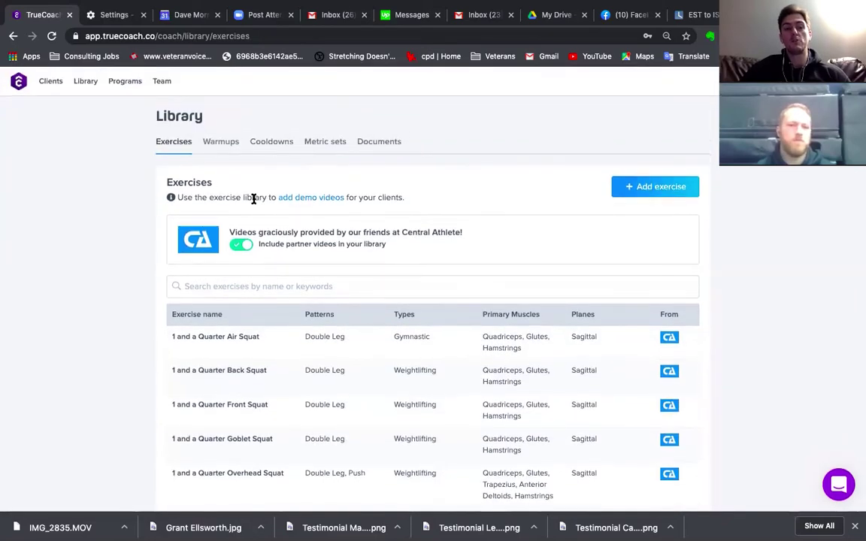
Look through the saved warmup and cooldown protocols in the library
{"action": "left_click", "coordinate": [226, 145]}
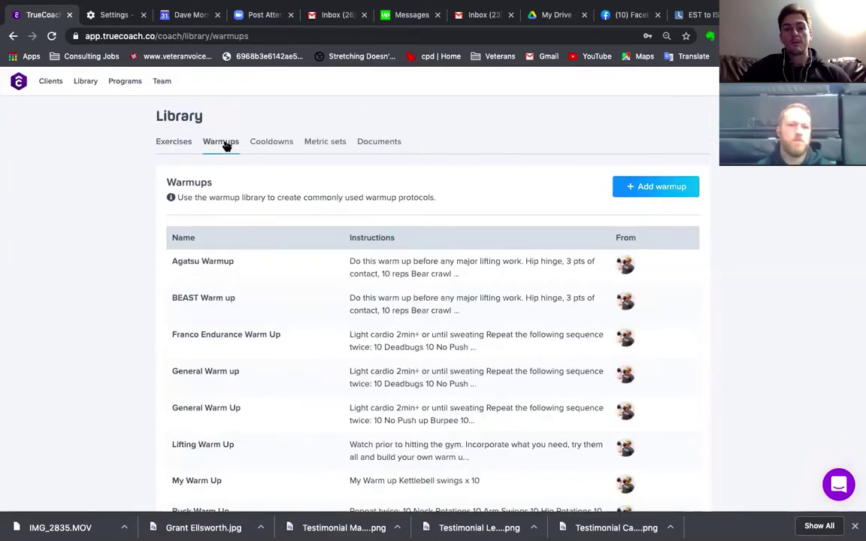
{"action": "scroll", "coordinate": [312, 361], "scroll_direction": "down", "scroll_amount": 3}
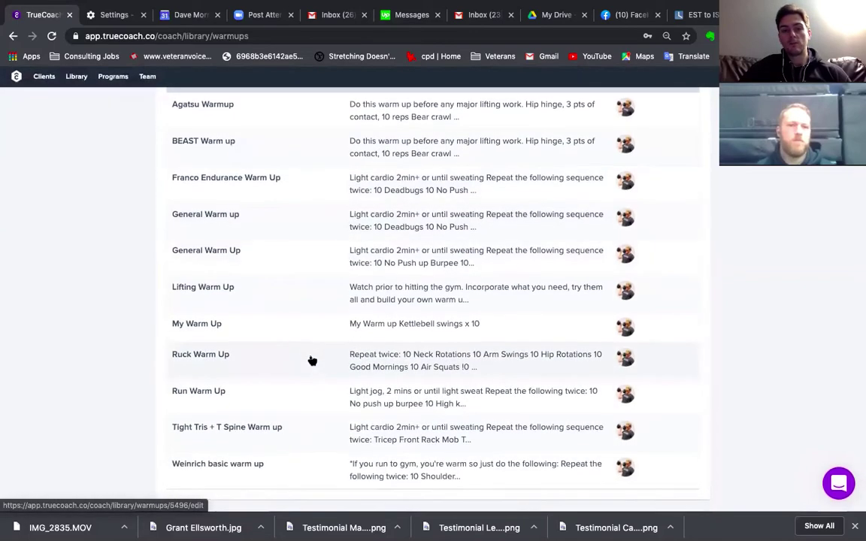
{"action": "scroll", "coordinate": [311, 359], "scroll_direction": "up", "scroll_amount": 3}
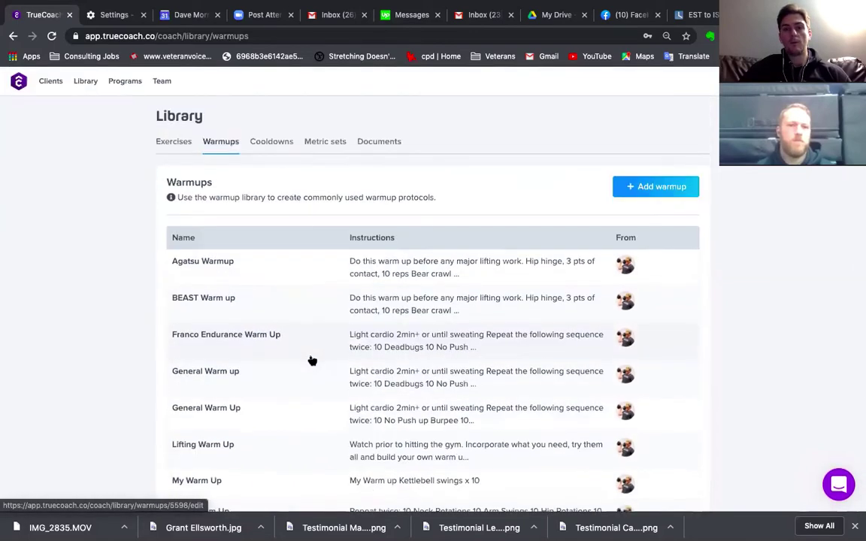
{"action": "left_click", "coordinate": [269, 143]}
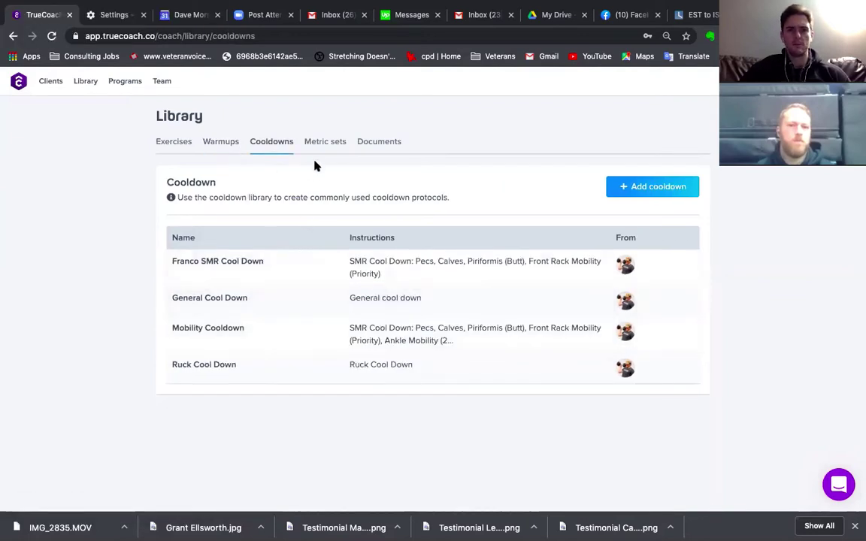
Look through the library's metric sets, and view the document library for files shared with all clients
{"action": "left_click", "coordinate": [322, 146]}
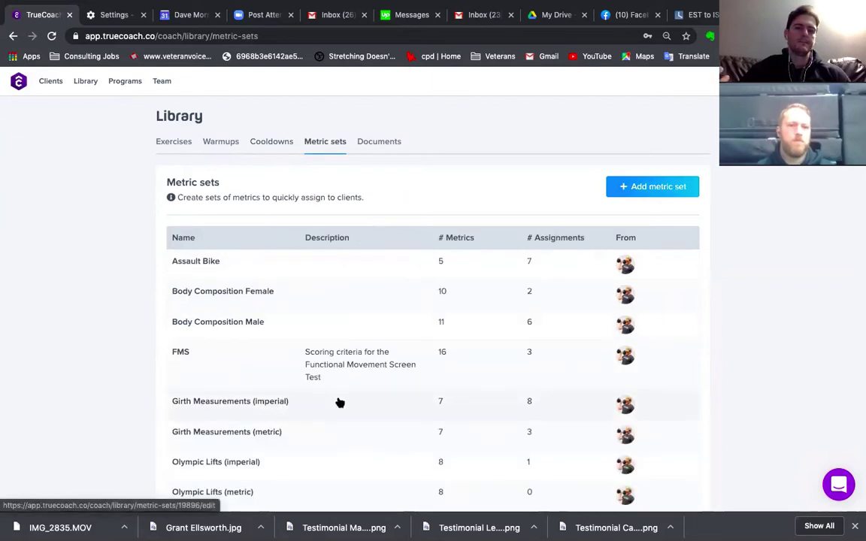
{"action": "scroll", "coordinate": [339, 403], "scroll_direction": "down", "scroll_amount": 1}
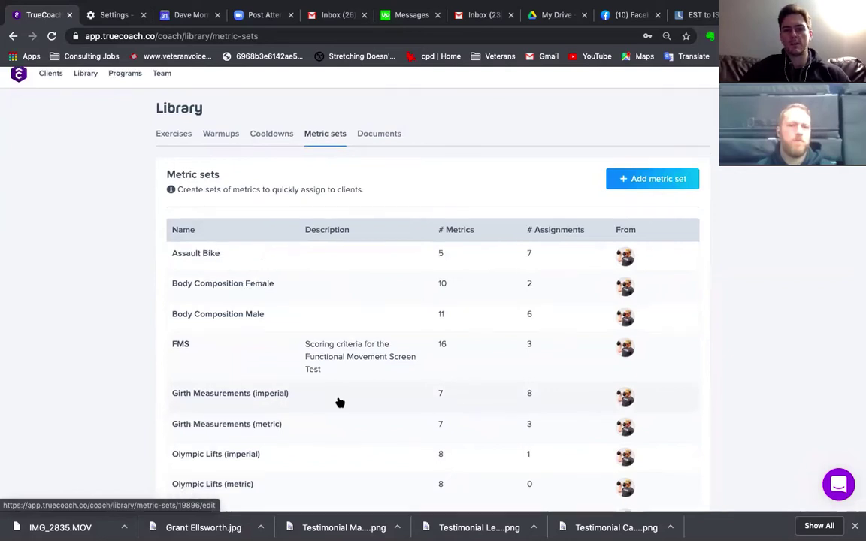
{"action": "scroll", "coordinate": [339, 403], "scroll_direction": "down", "scroll_amount": 5}
{"action": "scroll", "coordinate": [339, 402], "scroll_direction": "up", "scroll_amount": 6}
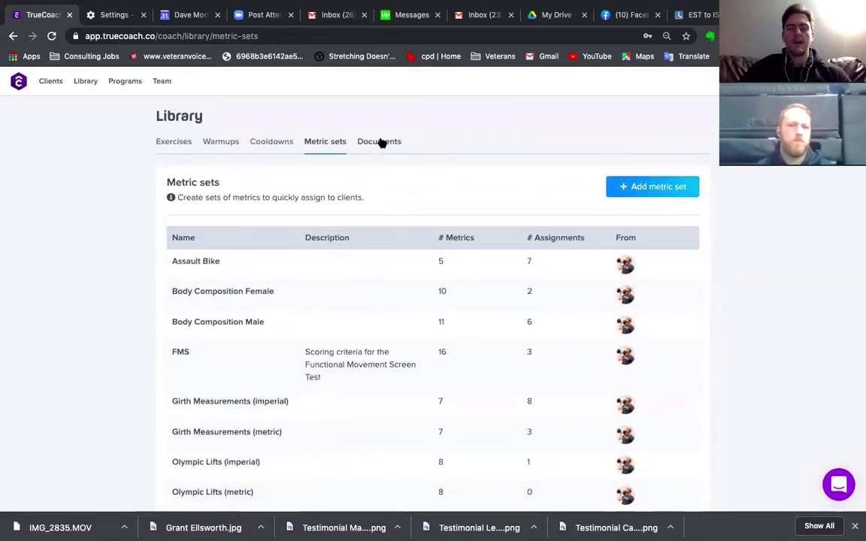
{"action": "left_click", "coordinate": [382, 142]}
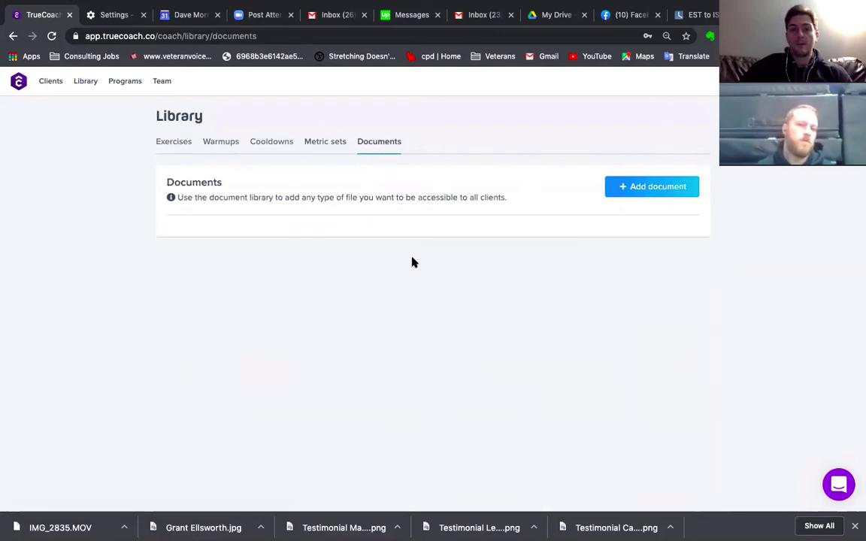
Go back through the metric sets and cooldowns to the exercise library
{"action": "left_click", "coordinate": [326, 144]}
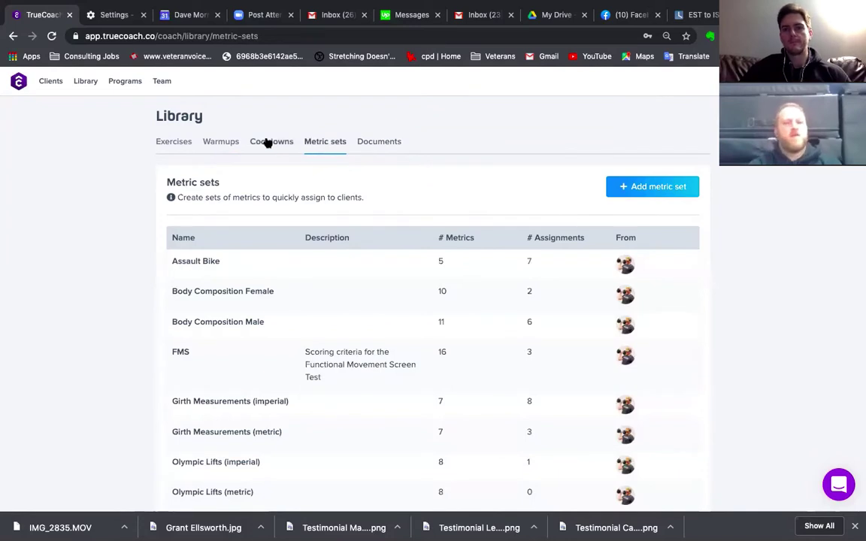
{"action": "left_click", "coordinate": [267, 143]}
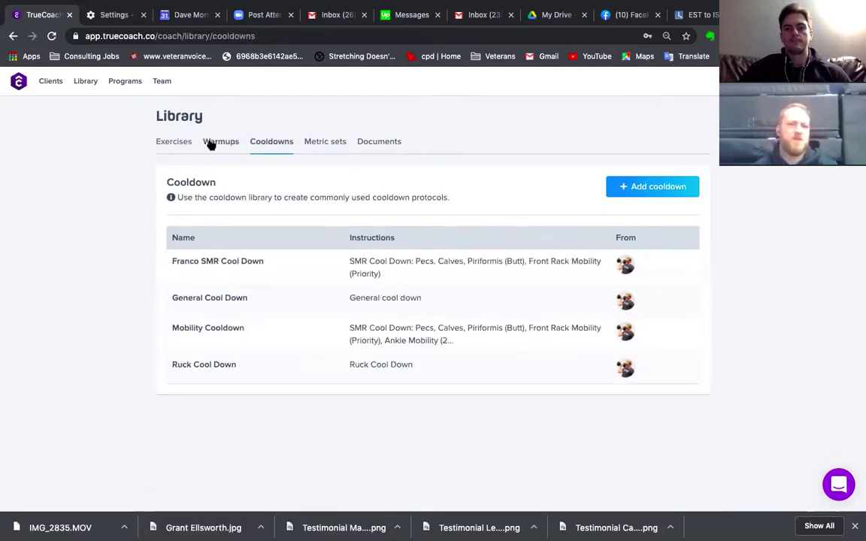
{"action": "left_click", "coordinate": [179, 144]}
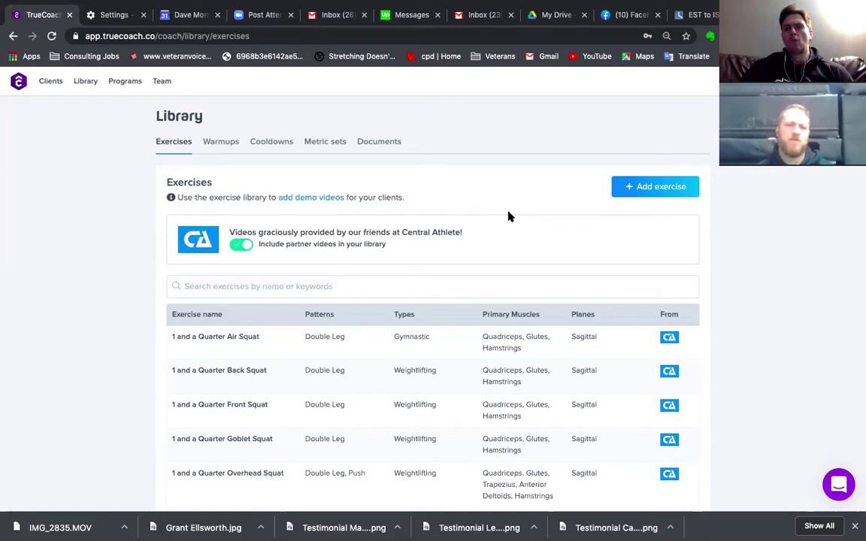
View the list of active clients with their due dates and compliance rates
{"action": "left_click", "coordinate": [53, 82]}
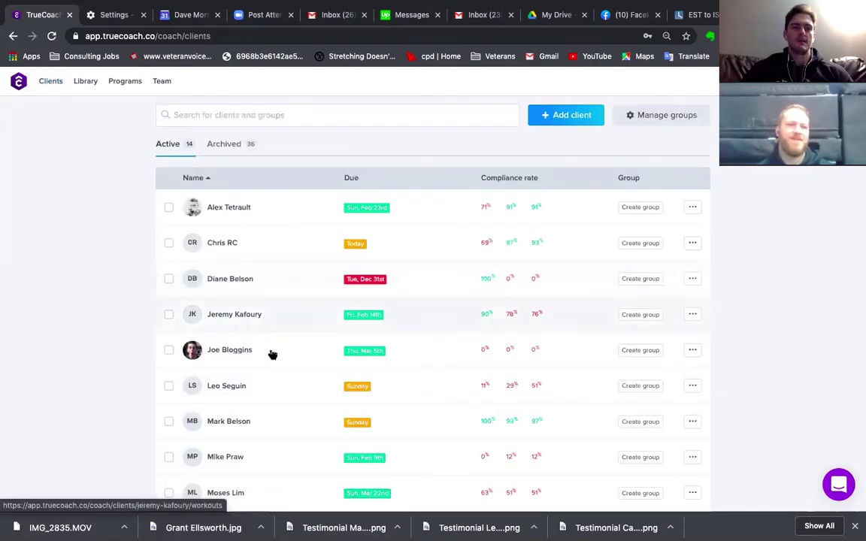
{"action": "scroll", "coordinate": [272, 355], "scroll_direction": "down", "scroll_amount": 1}
{"action": "scroll", "coordinate": [124, 150], "scroll_direction": "up", "scroll_amount": 1}
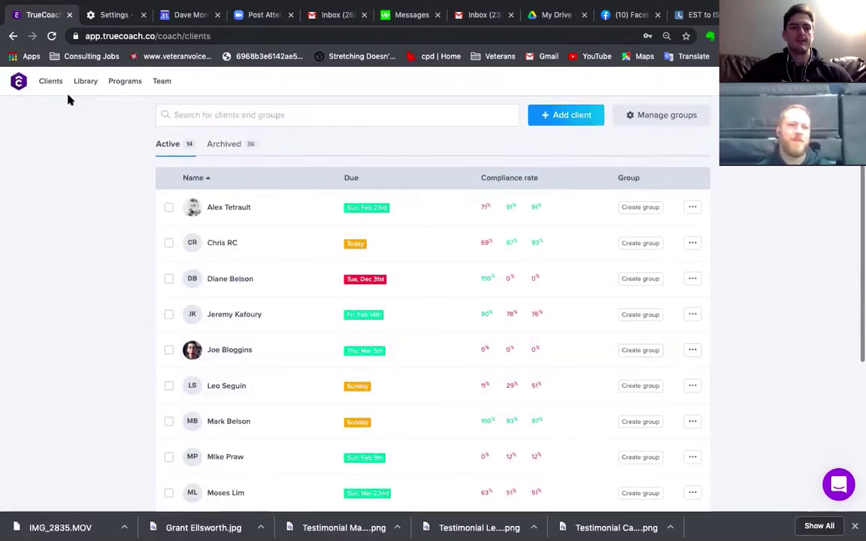
Open the coach dashboard and look through the feed of clients' recent workouts, logged results and feedback fields
{"action": "left_click", "coordinate": [18, 81]}
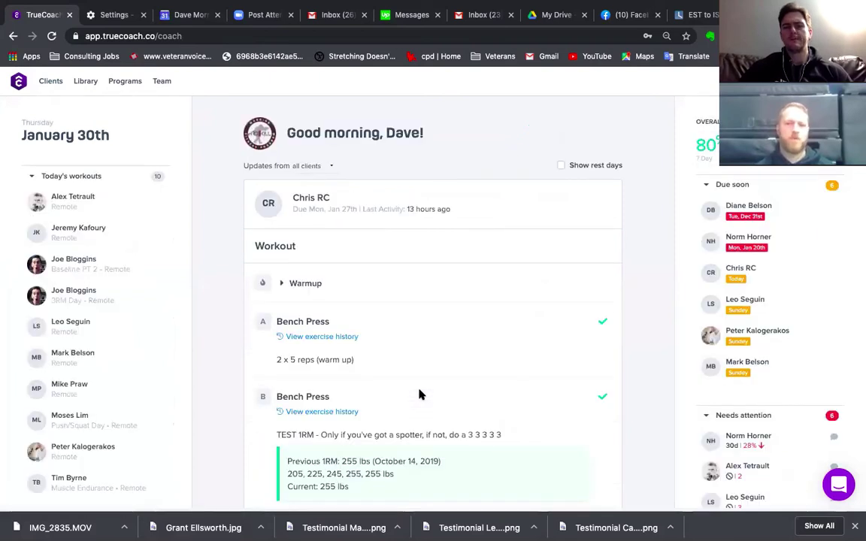
{"action": "scroll", "coordinate": [420, 395], "scroll_direction": "down", "scroll_amount": 1}
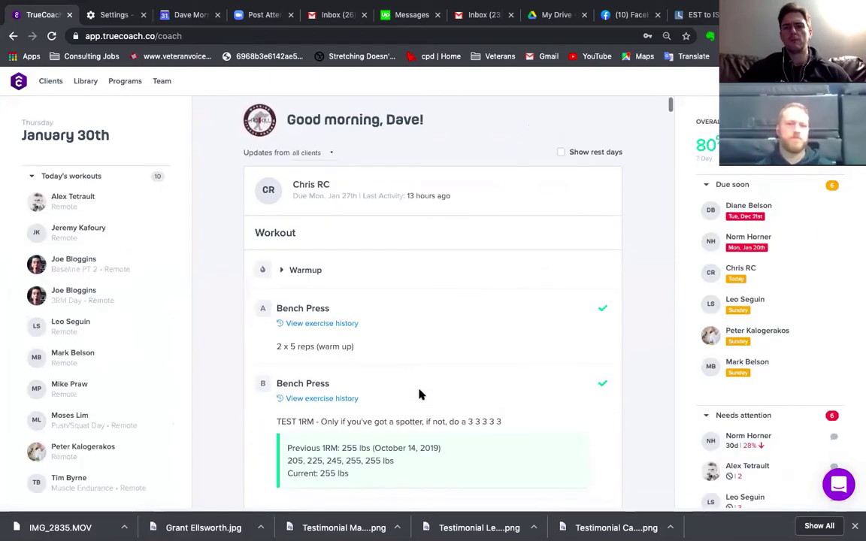
{"action": "scroll", "coordinate": [419, 395], "scroll_direction": "down", "scroll_amount": 10}
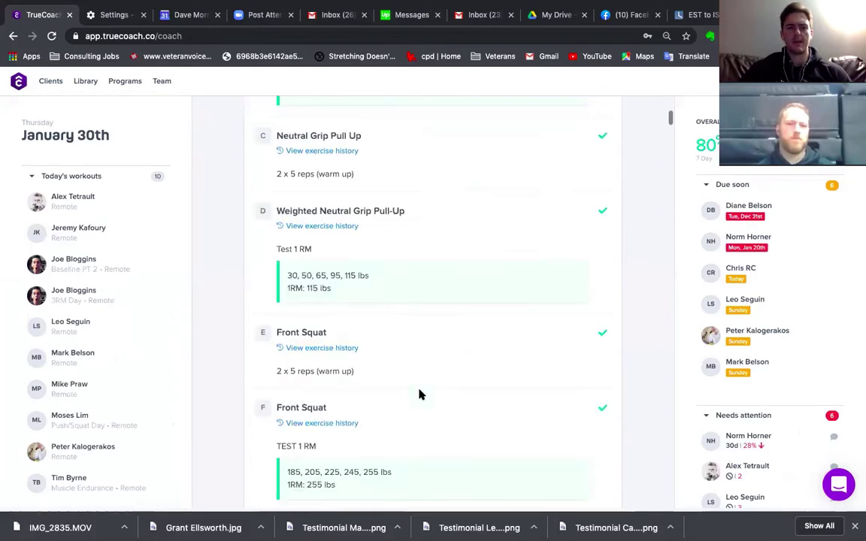
{"action": "scroll", "coordinate": [420, 394], "scroll_direction": "down", "scroll_amount": 3}
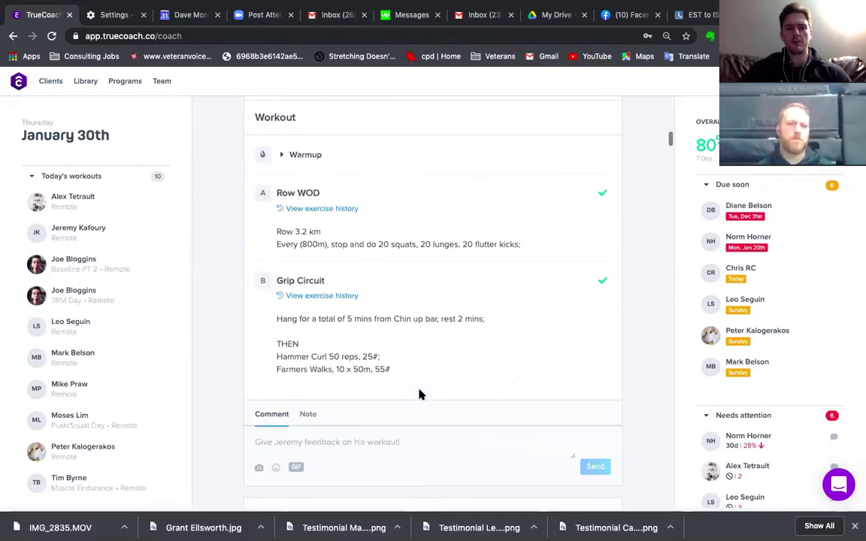
{"action": "scroll", "coordinate": [419, 394], "scroll_direction": "down", "scroll_amount": 10}
{"action": "scroll", "coordinate": [420, 395], "scroll_direction": "down", "scroll_amount": 10}
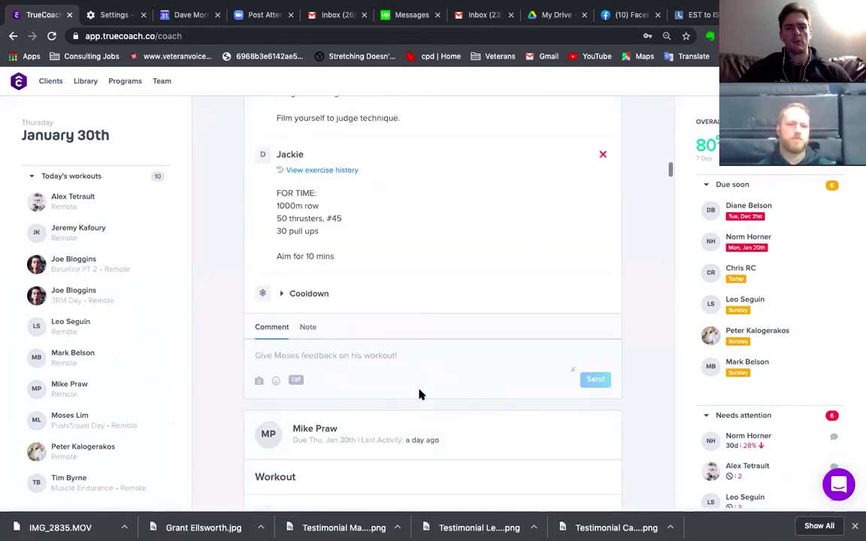
{"action": "scroll", "coordinate": [420, 395], "scroll_direction": "down", "scroll_amount": 10}
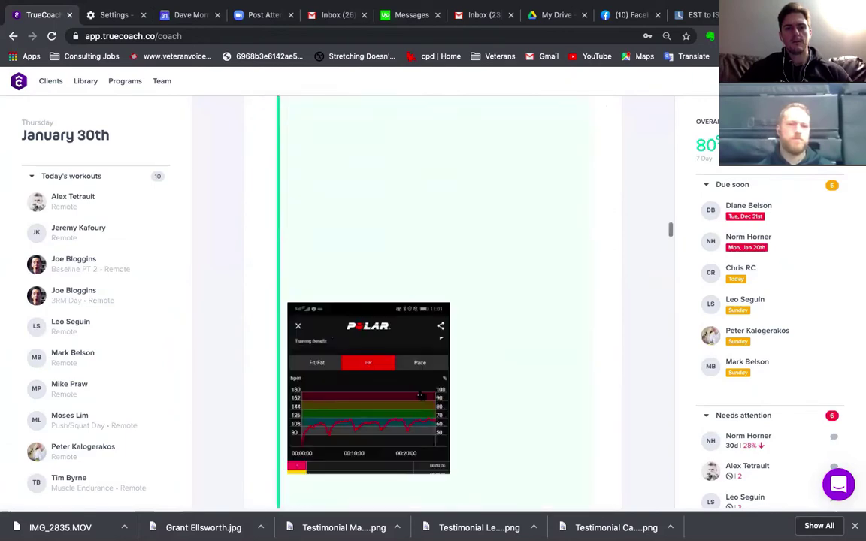
Examine the Polar heart-rate and route screenshots attached to a client's workout in the feed
{"action": "scroll", "coordinate": [420, 394], "scroll_direction": "down", "scroll_amount": 4}
{"action": "scroll", "coordinate": [420, 395], "scroll_direction": "up", "scroll_amount": 9}
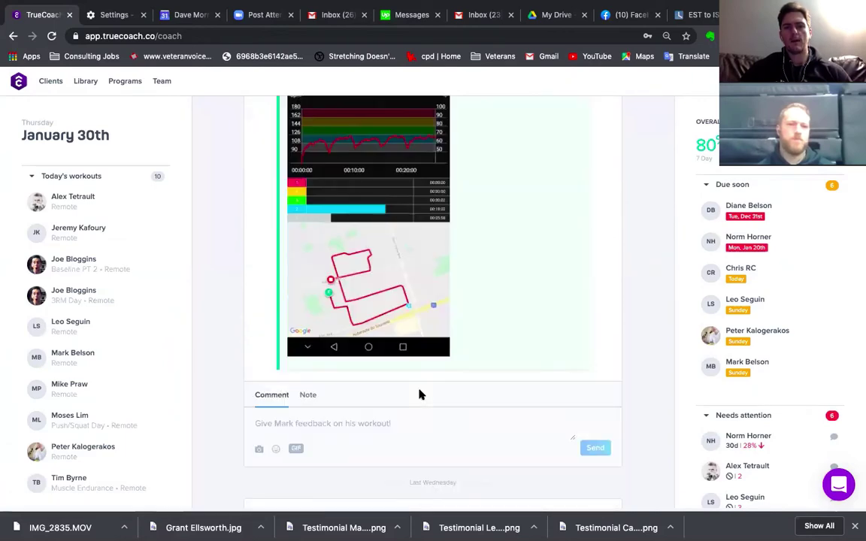
{"action": "scroll", "coordinate": [420, 397], "scroll_direction": "down", "scroll_amount": 5}
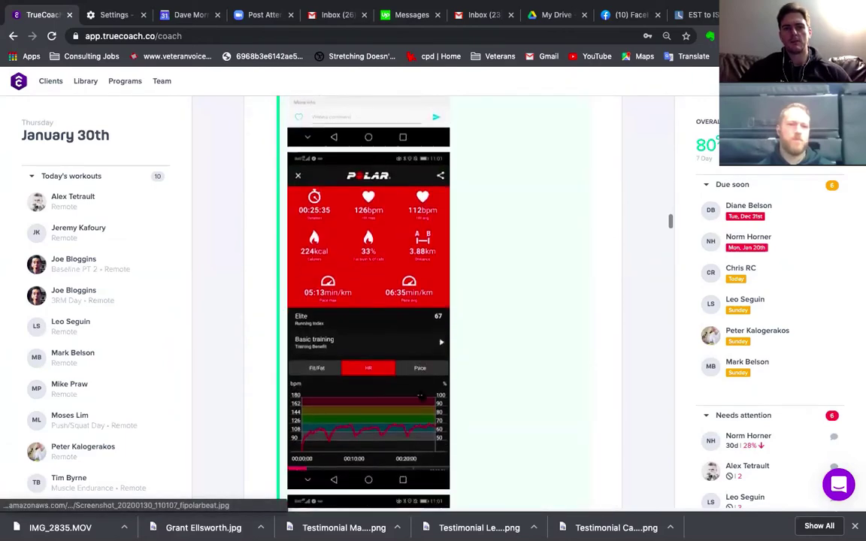
{"action": "scroll", "coordinate": [420, 396], "scroll_direction": "down", "scroll_amount": 2}
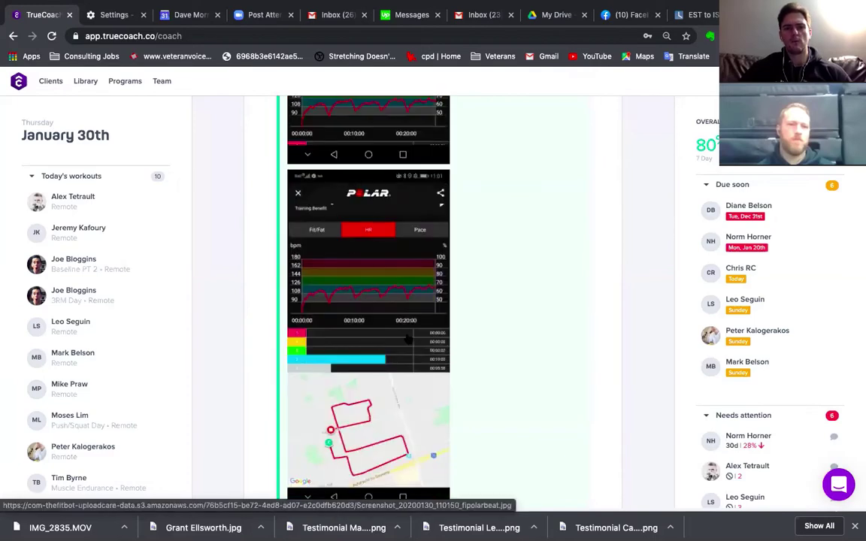
Find the exercise video a client filmed from the side in the feed, play it and pause it partway
{"action": "scroll", "coordinate": [406, 338], "scroll_direction": "down", "scroll_amount": 6}
{"action": "scroll", "coordinate": [405, 338], "scroll_direction": "down", "scroll_amount": 4}
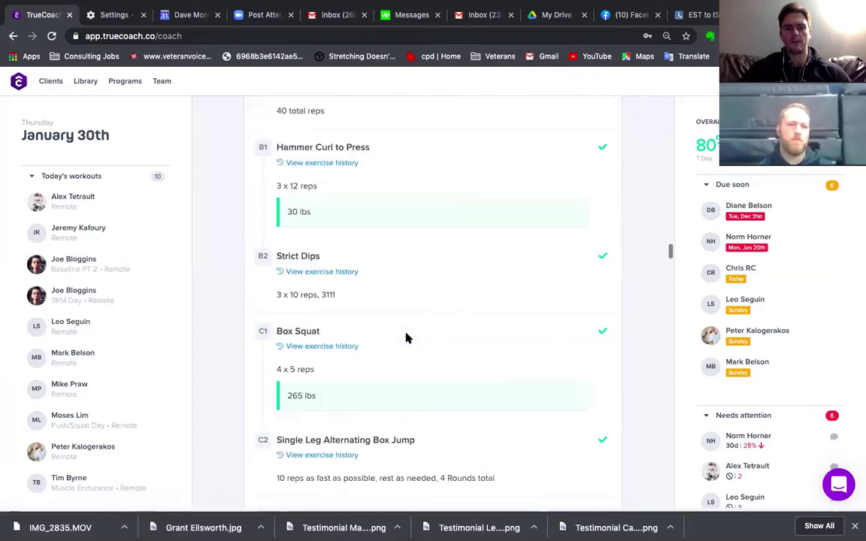
{"action": "scroll", "coordinate": [406, 339], "scroll_direction": "down", "scroll_amount": 5}
{"action": "scroll", "coordinate": [406, 338], "scroll_direction": "down", "scroll_amount": 15}
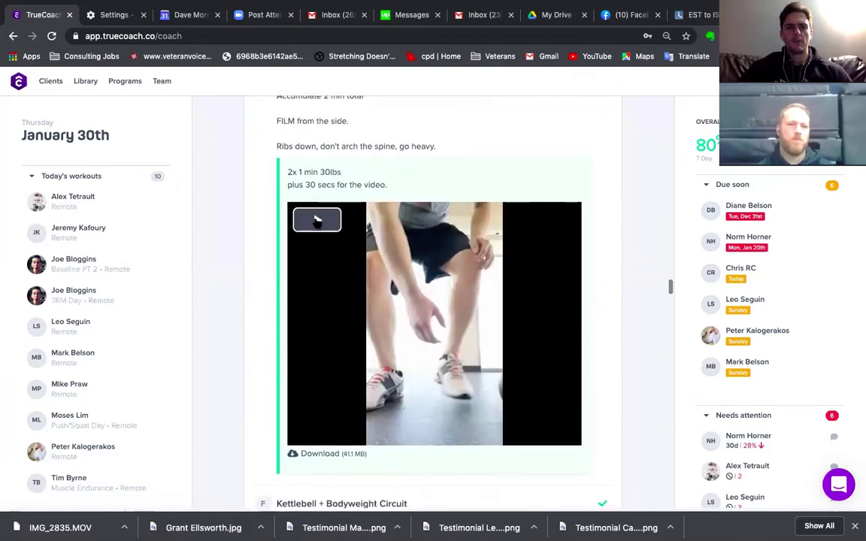
{"action": "left_click", "coordinate": [317, 214]}
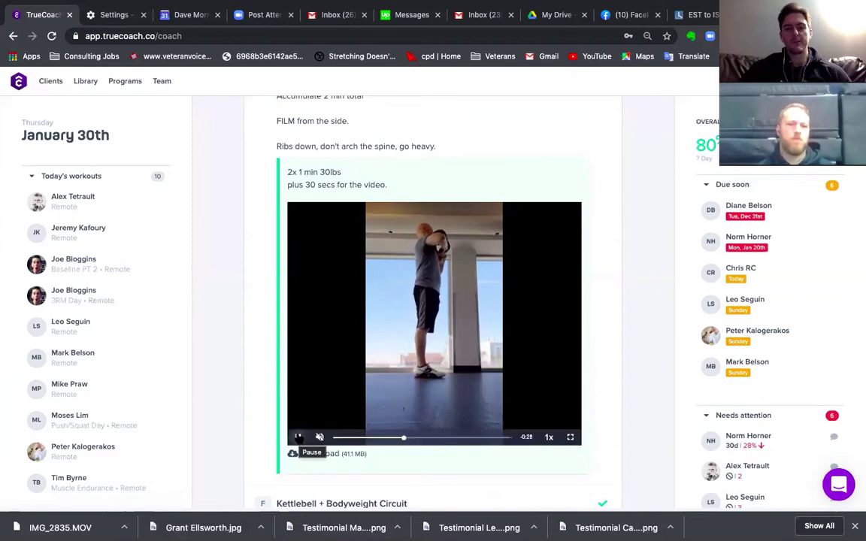
{"action": "left_click", "coordinate": [303, 439]}
Examine the Kettlebell + Bodyweight Circuit instructions below the video, with the client's result and the comments
{"action": "scroll", "coordinate": [304, 439], "scroll_direction": "down", "scroll_amount": 1}
{"action": "scroll", "coordinate": [358, 394], "scroll_direction": "down", "scroll_amount": 1}
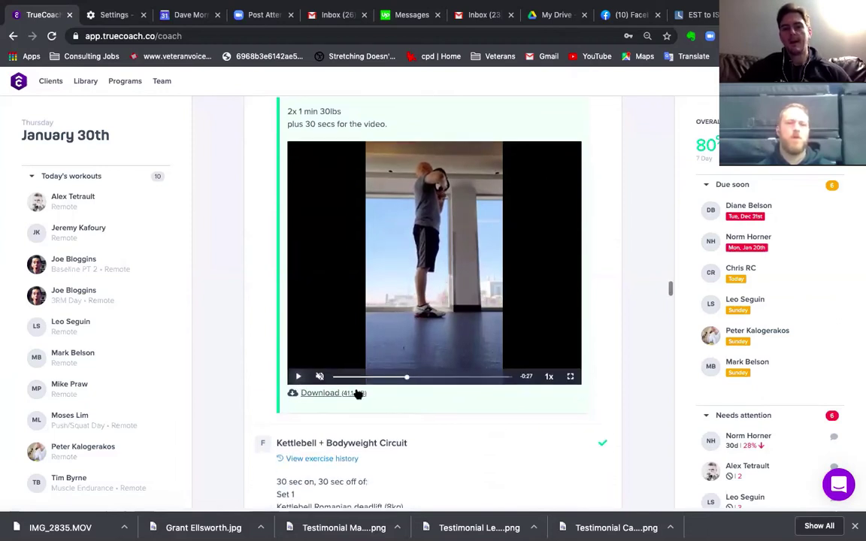
{"action": "scroll", "coordinate": [359, 393], "scroll_direction": "down", "scroll_amount": 2}
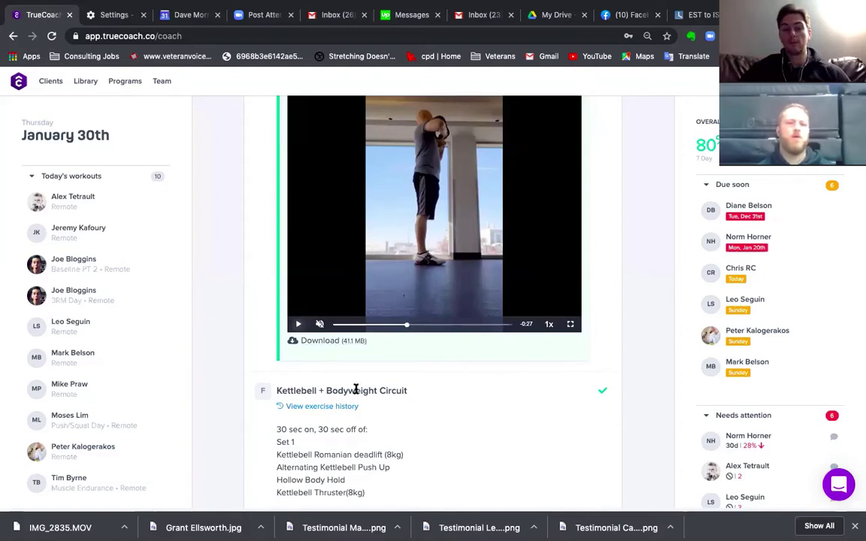
{"action": "scroll", "coordinate": [356, 389], "scroll_direction": "down", "scroll_amount": 2}
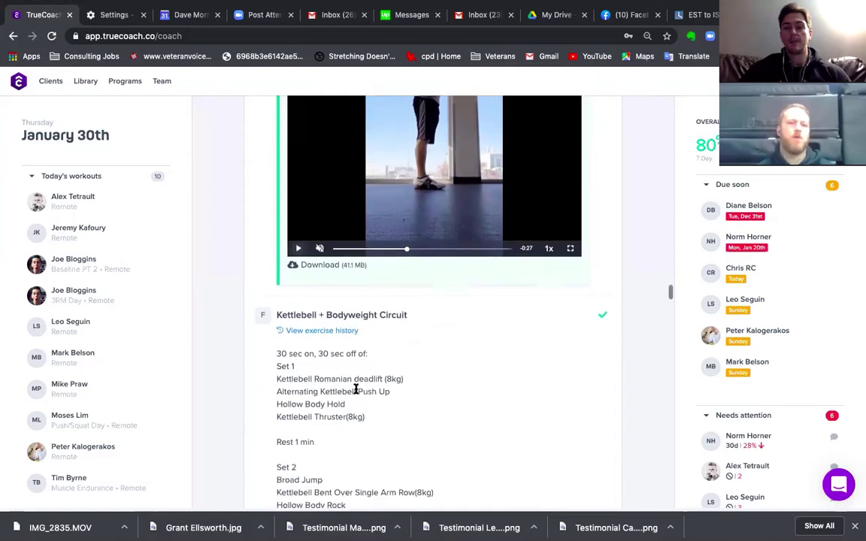
{"action": "scroll", "coordinate": [356, 388], "scroll_direction": "down", "scroll_amount": 2}
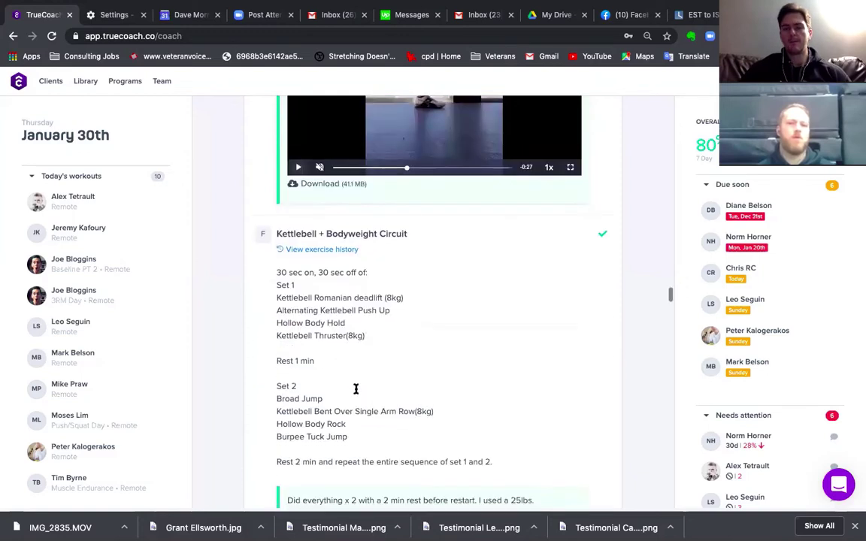
{"action": "scroll", "coordinate": [356, 389], "scroll_direction": "down", "scroll_amount": 3}
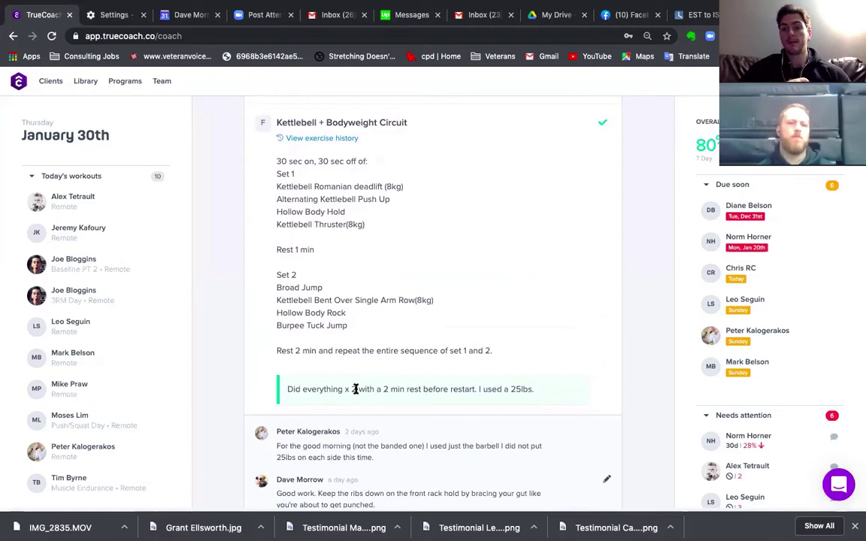
Review the client's Kettlebell Fun workout from the circuit back up to its warmup and first exercises
{"action": "scroll", "coordinate": [356, 389], "scroll_direction": "up", "scroll_amount": 2}
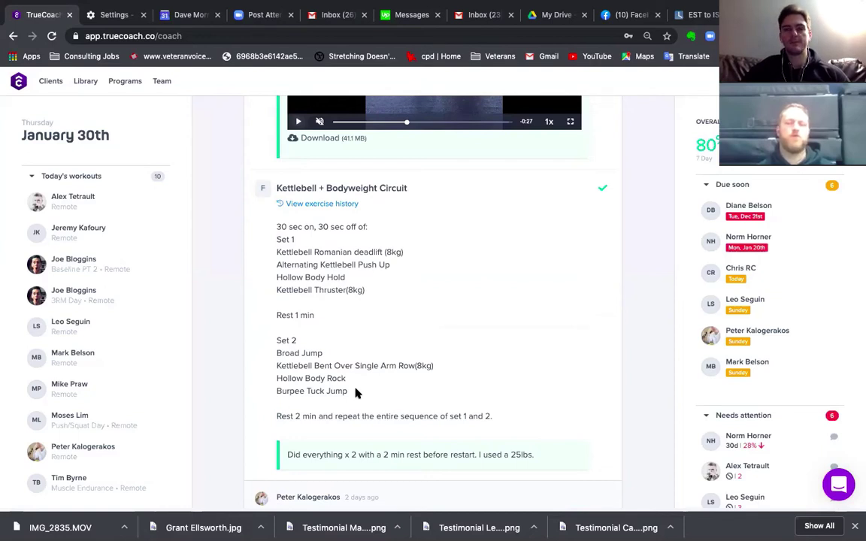
{"action": "scroll", "coordinate": [469, 314], "scroll_direction": "up", "scroll_amount": 3}
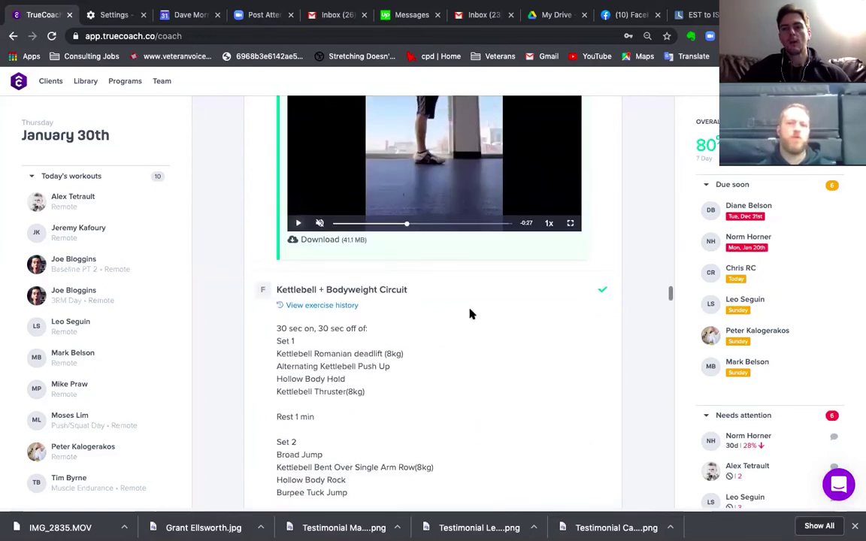
{"action": "scroll", "coordinate": [470, 313], "scroll_direction": "down", "scroll_amount": 3}
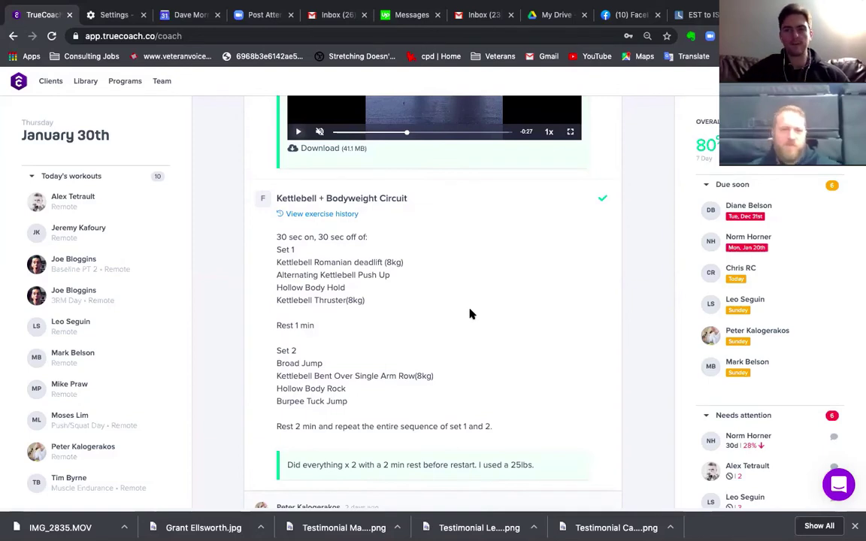
{"action": "scroll", "coordinate": [469, 314], "scroll_direction": "down", "scroll_amount": 1}
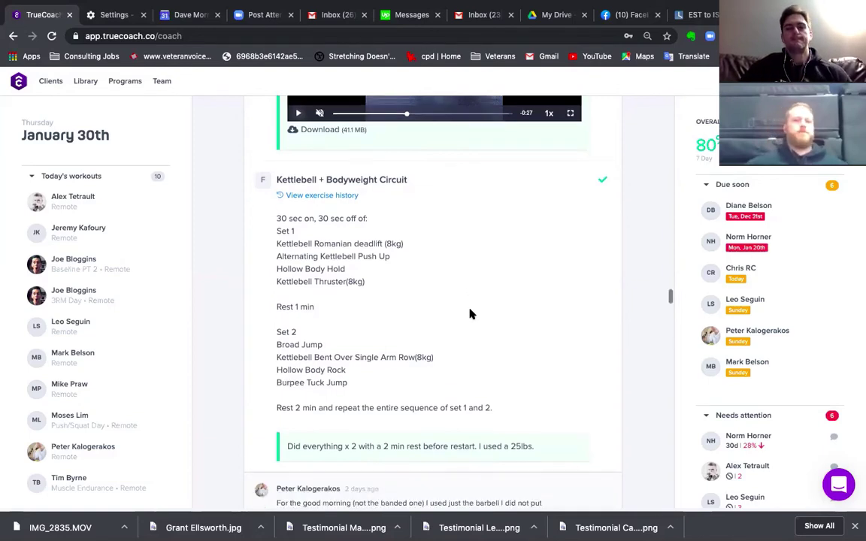
{"action": "scroll", "coordinate": [469, 315], "scroll_direction": "up", "scroll_amount": 4}
{"action": "scroll", "coordinate": [469, 315], "scroll_direction": "up", "scroll_amount": 15}
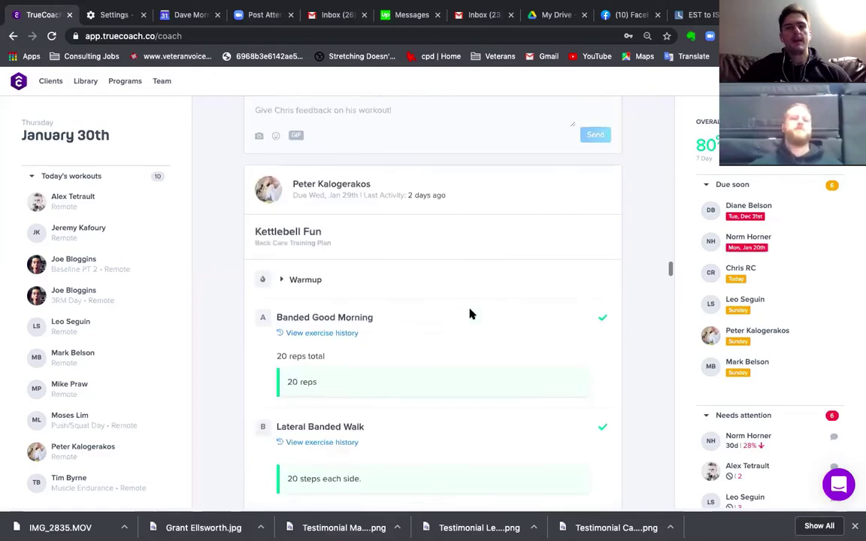
Open the details page of the active client due Thu, Mar 5th from the client list
{"action": "scroll", "coordinate": [469, 315], "scroll_direction": "up", "scroll_amount": 15}
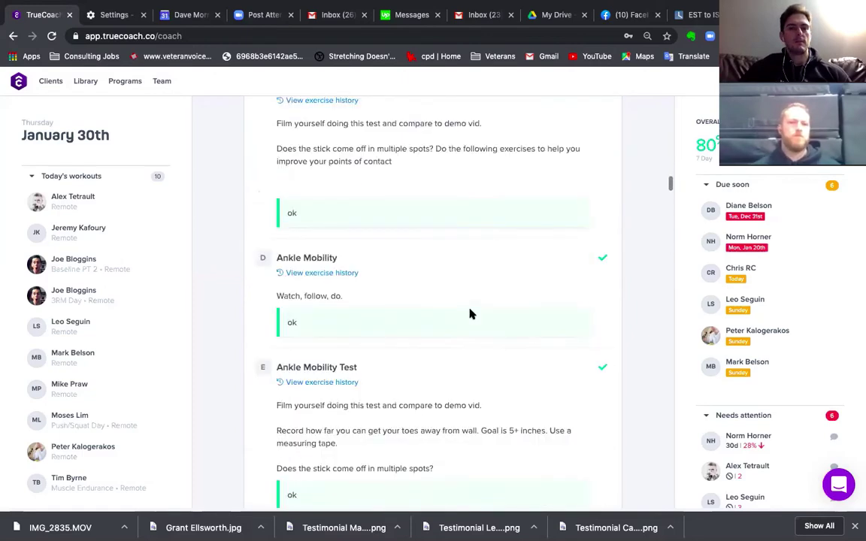
{"action": "scroll", "coordinate": [469, 314], "scroll_direction": "up", "scroll_amount": 1}
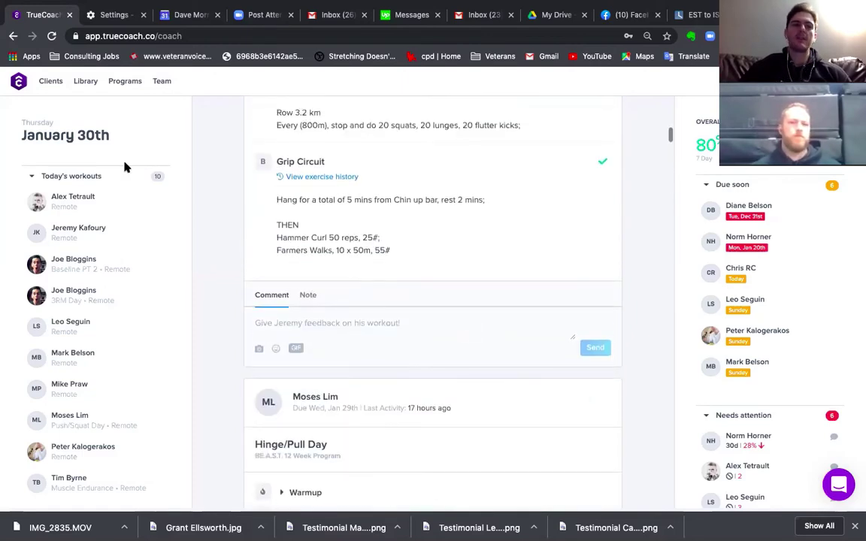
{"action": "left_click", "coordinate": [50, 86]}
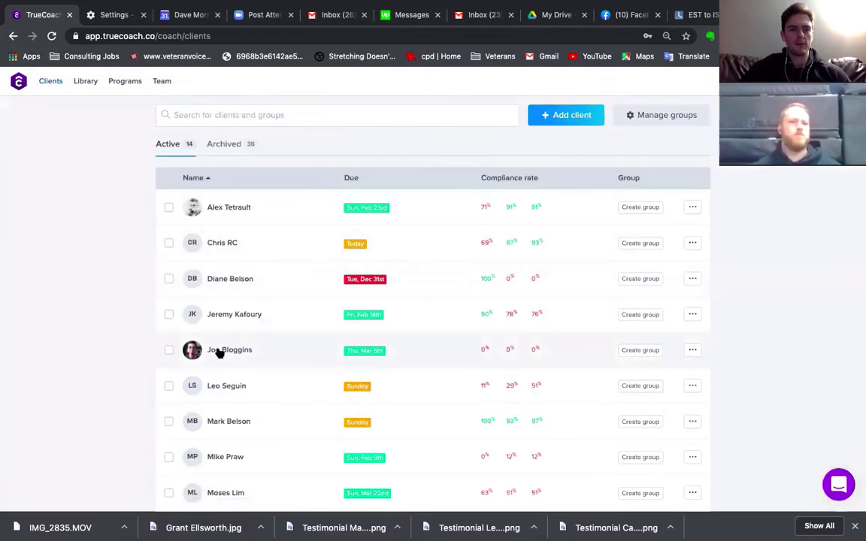
{"action": "left_click", "coordinate": [307, 346]}
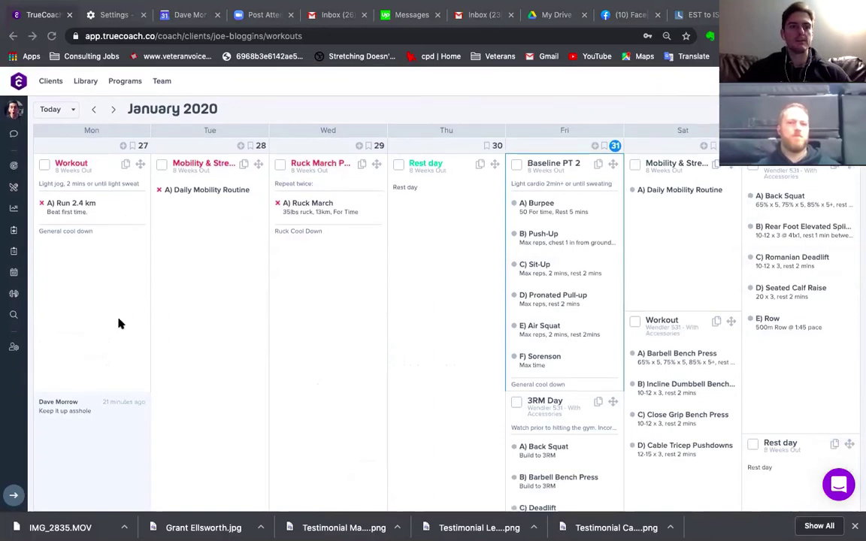
{"action": "left_click", "coordinate": [14, 109]}
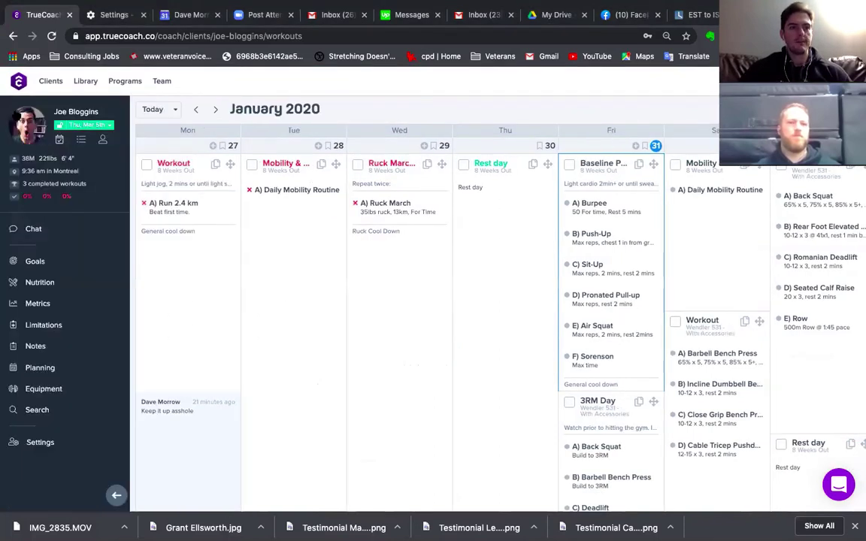
{"action": "left_click", "coordinate": [103, 140]}
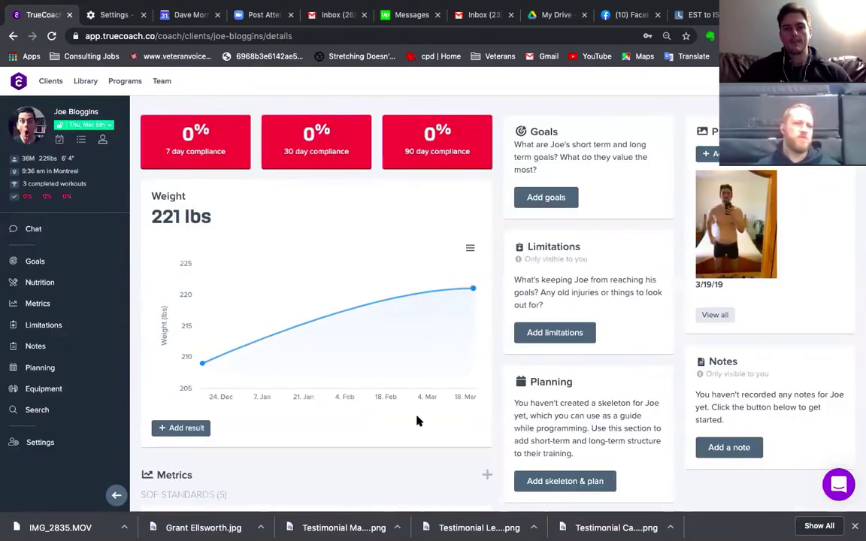
Examine the client's compliance rates, weight chart and SOF Standards metrics on the details page
{"action": "mouse_move", "coordinate": [448, 317]}
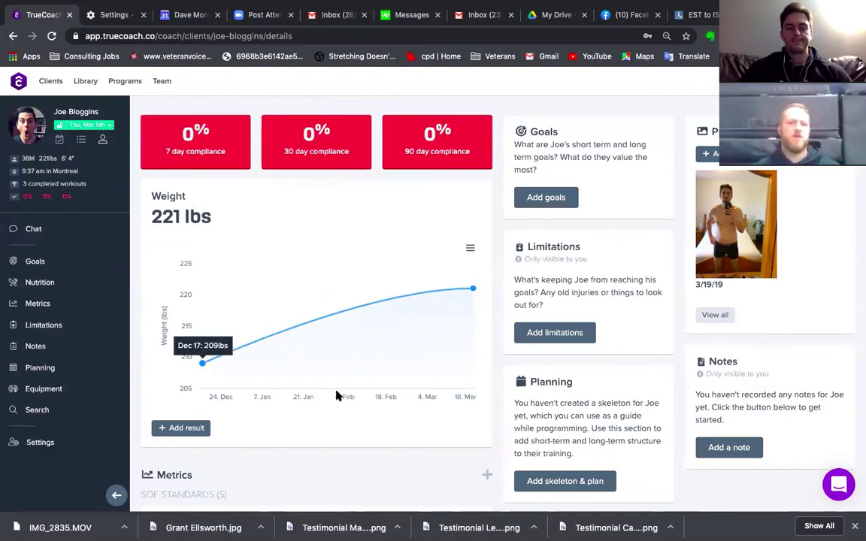
{"action": "scroll", "coordinate": [336, 396], "scroll_direction": "down", "scroll_amount": 3}
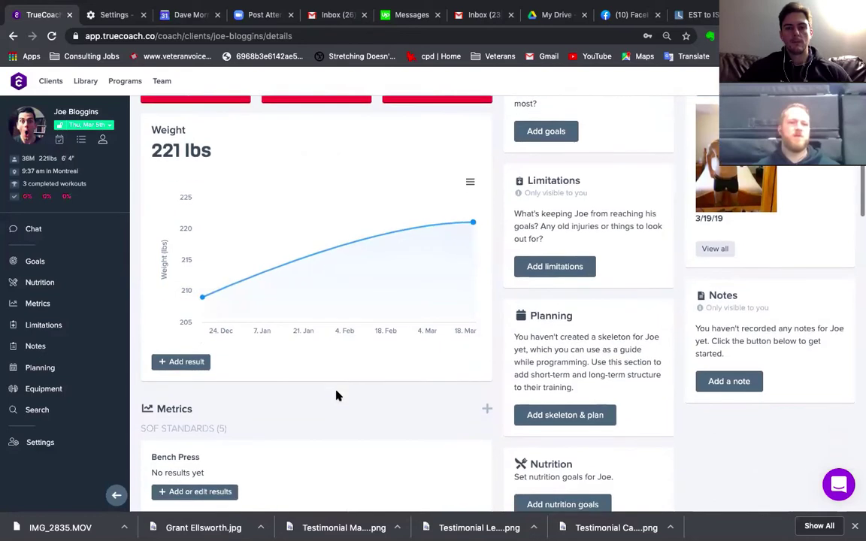
{"action": "scroll", "coordinate": [336, 396], "scroll_direction": "up", "scroll_amount": 3}
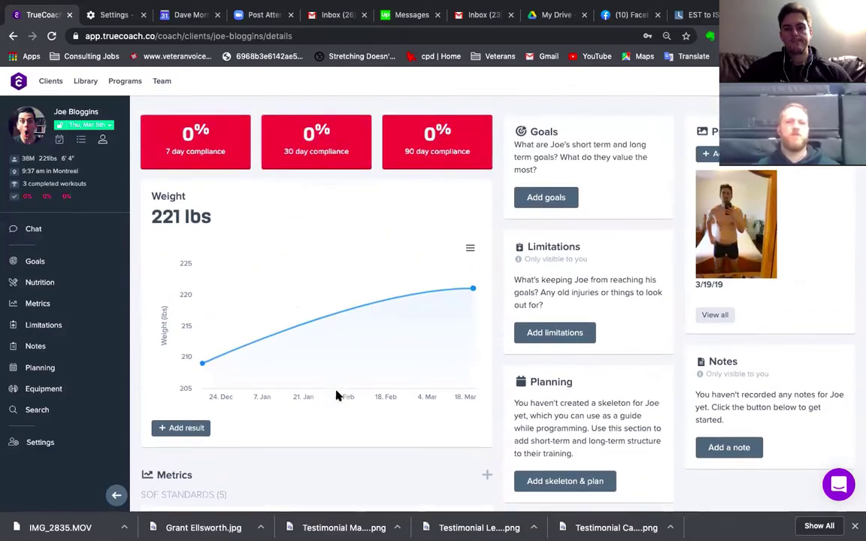
{"action": "scroll", "coordinate": [336, 396], "scroll_direction": "down", "scroll_amount": 1}
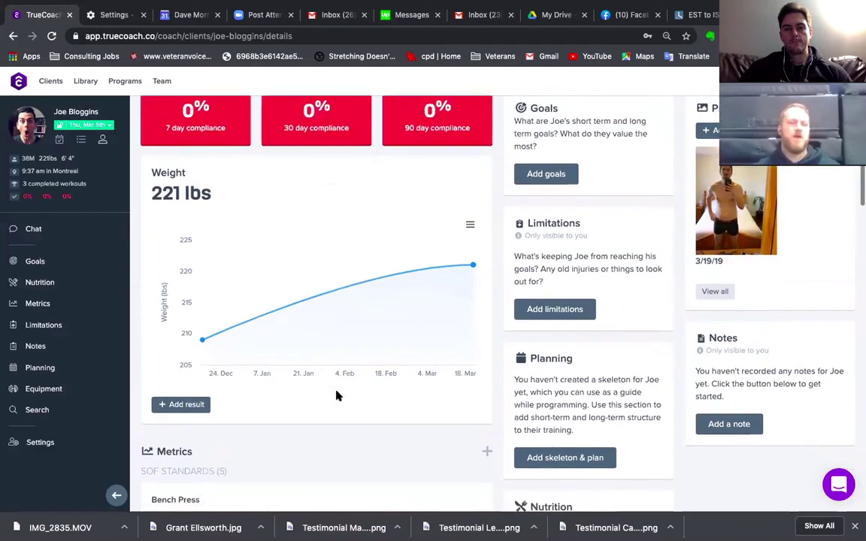
{"action": "scroll", "coordinate": [336, 396], "scroll_direction": "down", "scroll_amount": 1}
{"action": "scroll", "coordinate": [336, 396], "scroll_direction": "down", "scroll_amount": 1}
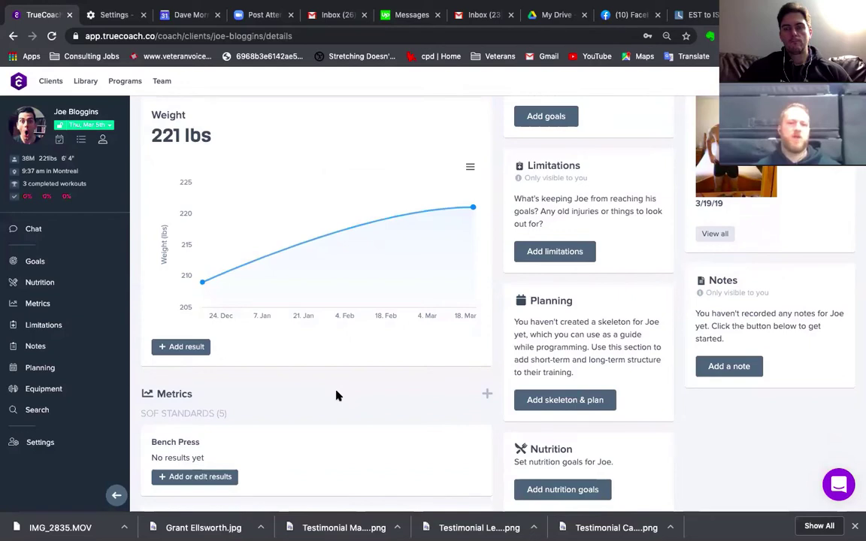
{"action": "scroll", "coordinate": [336, 396], "scroll_direction": "up", "scroll_amount": 2}
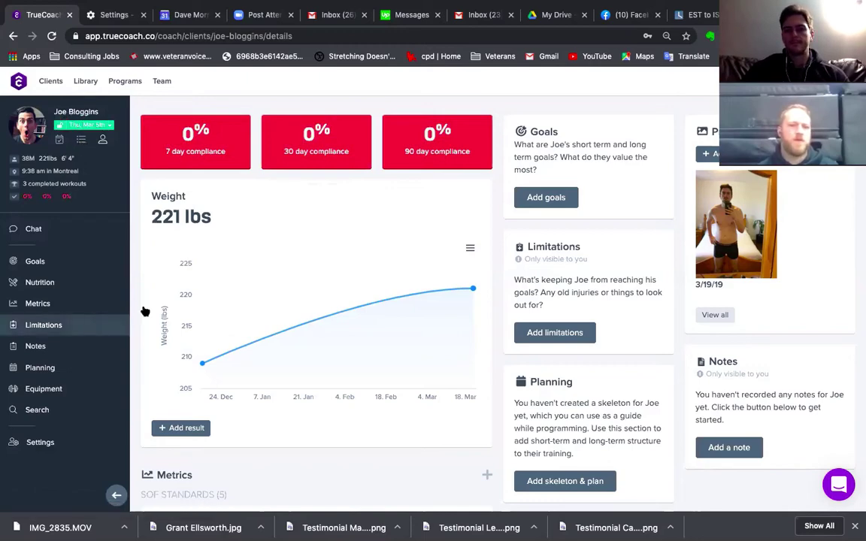
{"action": "scroll", "coordinate": [301, 319], "scroll_direction": "down", "scroll_amount": 5}
{"action": "scroll", "coordinate": [299, 320], "scroll_direction": "down", "scroll_amount": 3}
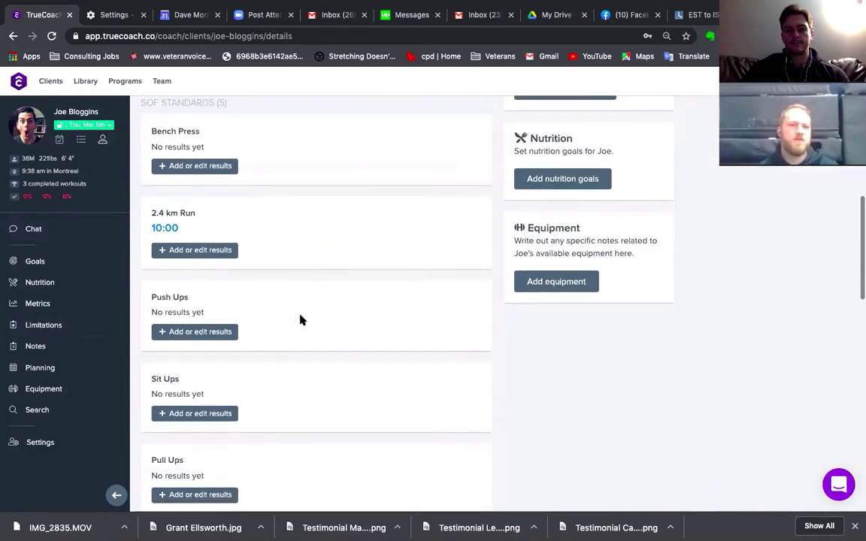
Add a weight result of 215 lbs dated 1/31/20 to the client's weight progress
{"action": "scroll", "coordinate": [299, 320], "scroll_direction": "up", "scroll_amount": 5}
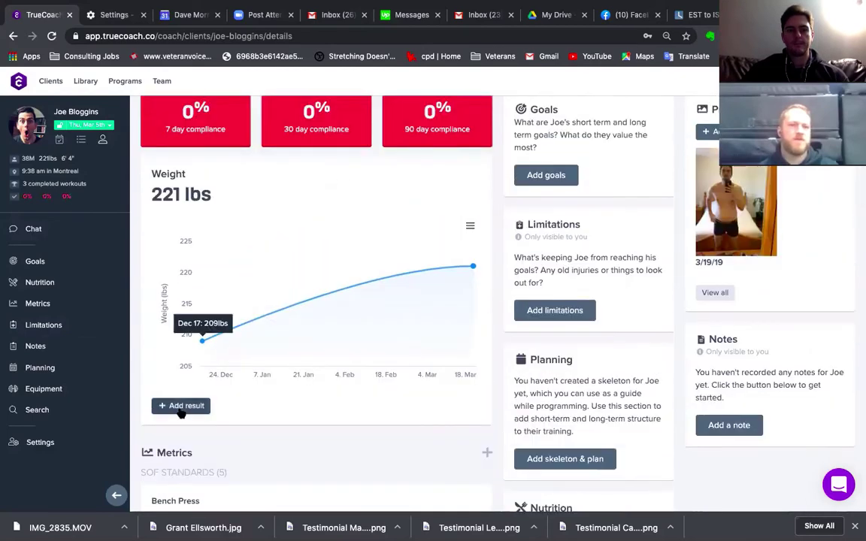
{"action": "left_click", "coordinate": [188, 406]}
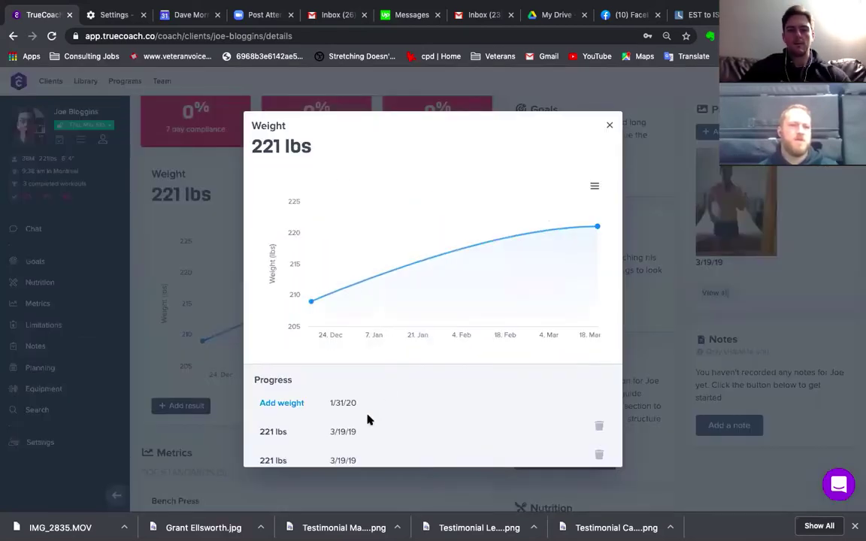
{"action": "scroll", "coordinate": [367, 417], "scroll_direction": "down", "scroll_amount": 3}
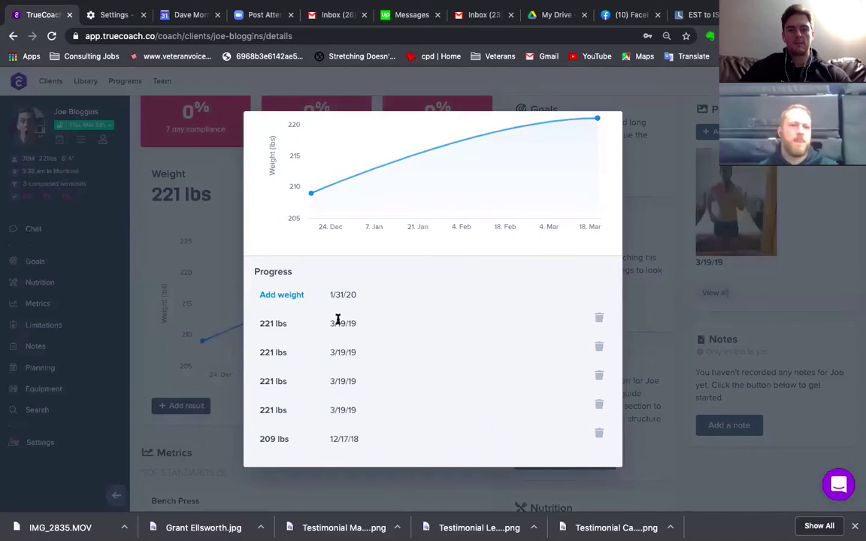
{"action": "scroll", "coordinate": [315, 248], "scroll_direction": "up", "scroll_amount": 3}
{"action": "scroll", "coordinate": [340, 300], "scroll_direction": "down", "scroll_amount": 3}
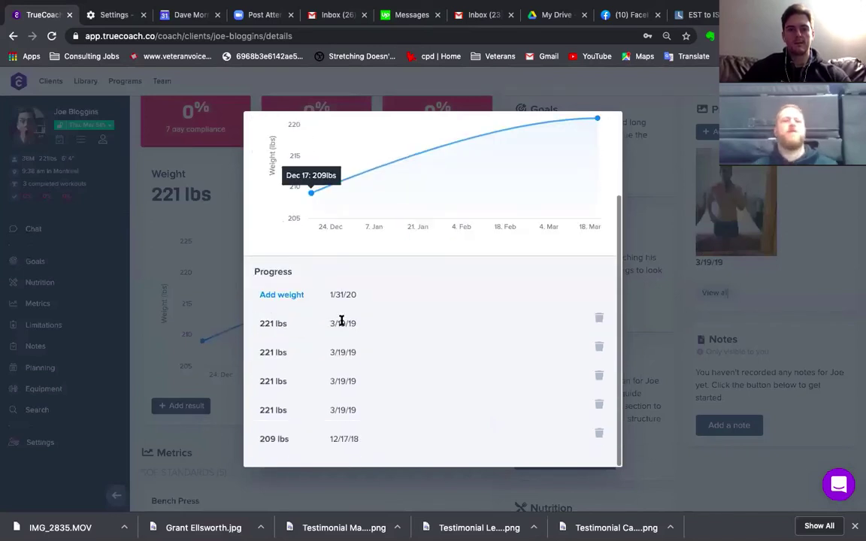
{"action": "left_click", "coordinate": [283, 295]}
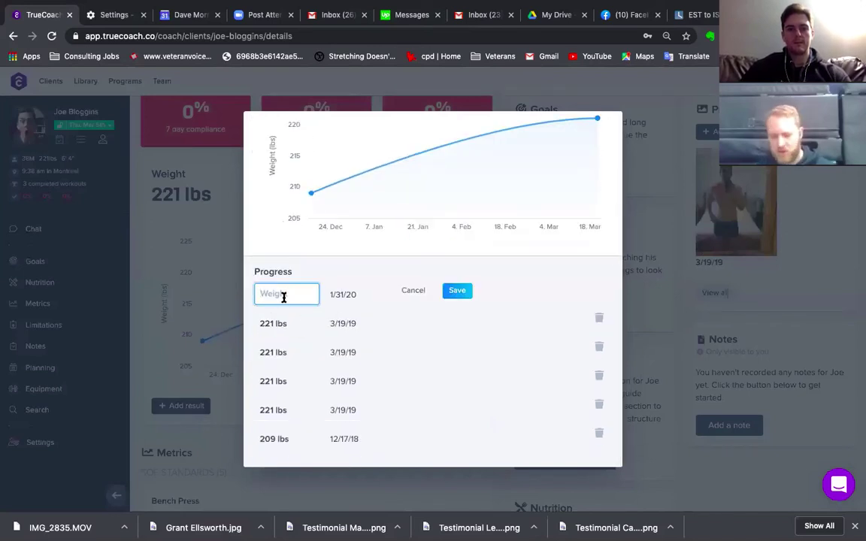
{"action": "type", "text": "21"}
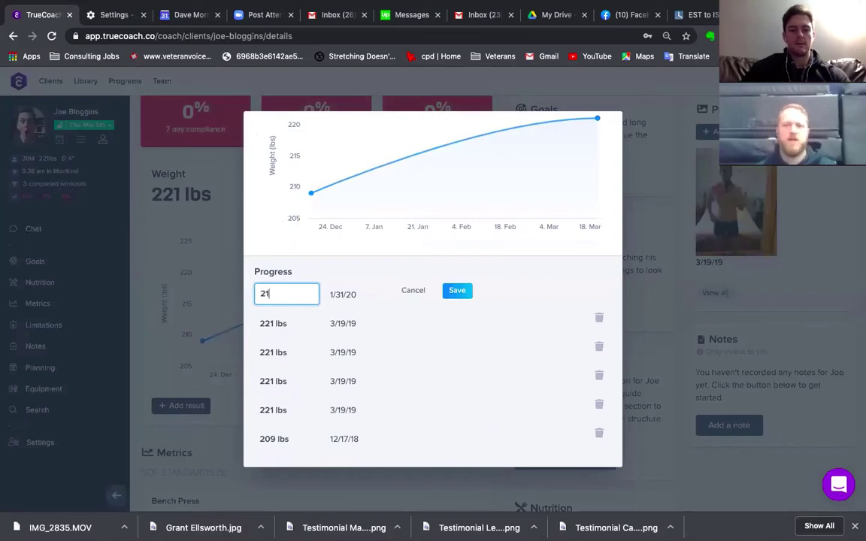
{"action": "type", "text": "5"}
{"action": "left_click", "coordinate": [457, 291]}
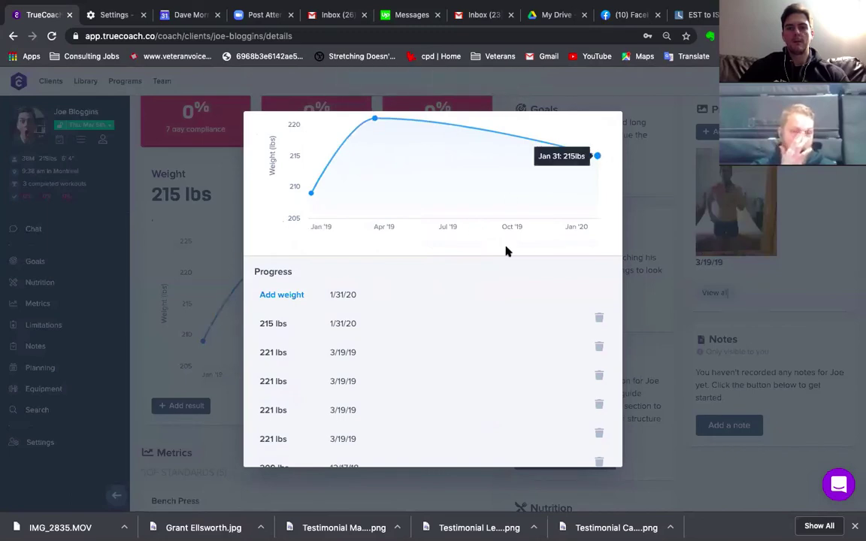
{"action": "scroll", "coordinate": [506, 252], "scroll_direction": "up", "scroll_amount": 3}
{"action": "left_click", "coordinate": [609, 125]}
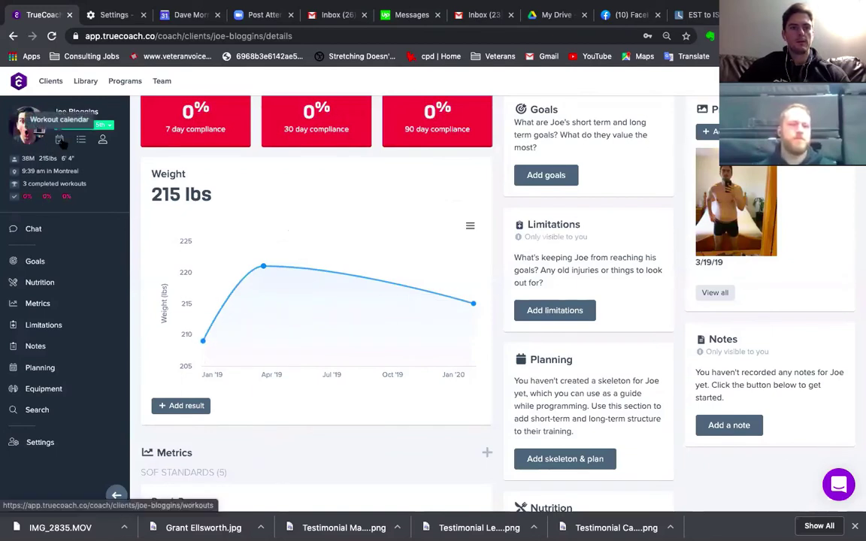
Start a new workout on Monday, February 3 in the client's workout calendar, with Kettlebell Around The Head as exercise A
{"action": "left_click", "coordinate": [59, 140]}
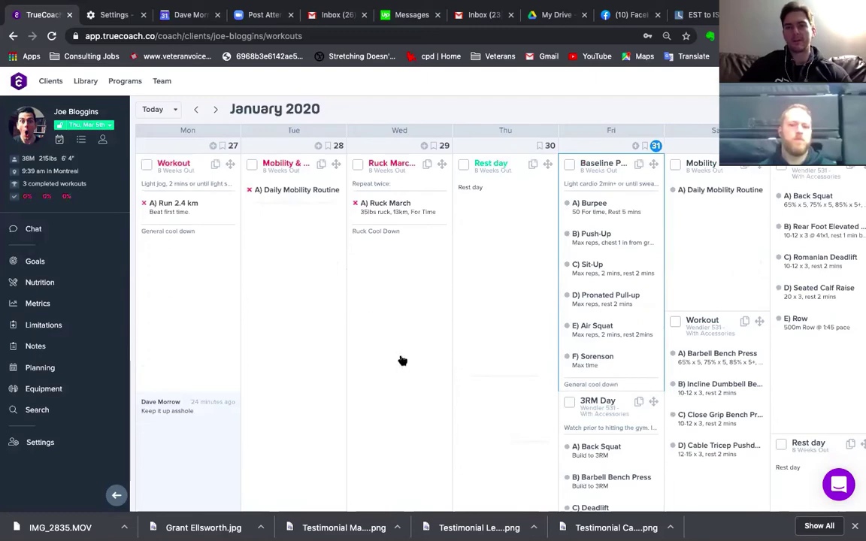
{"action": "scroll", "coordinate": [419, 384], "scroll_direction": "down", "scroll_amount": 4}
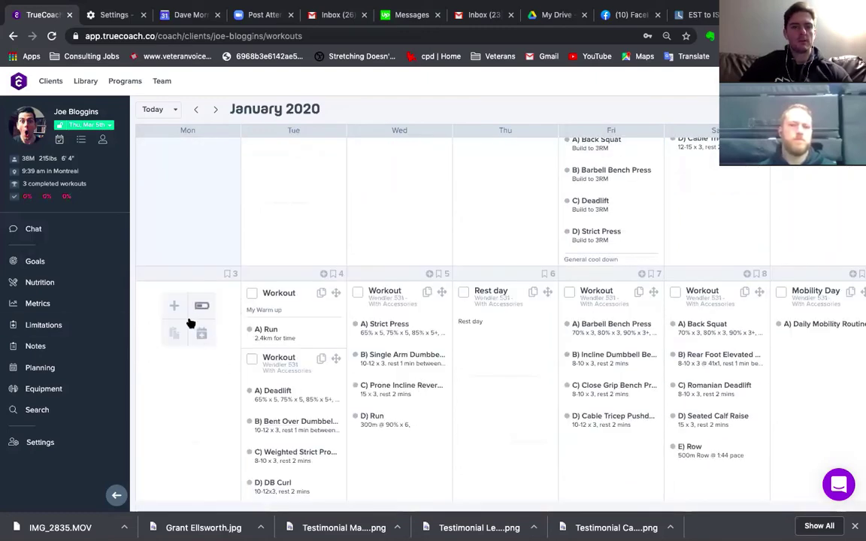
{"action": "left_click", "coordinate": [172, 306]}
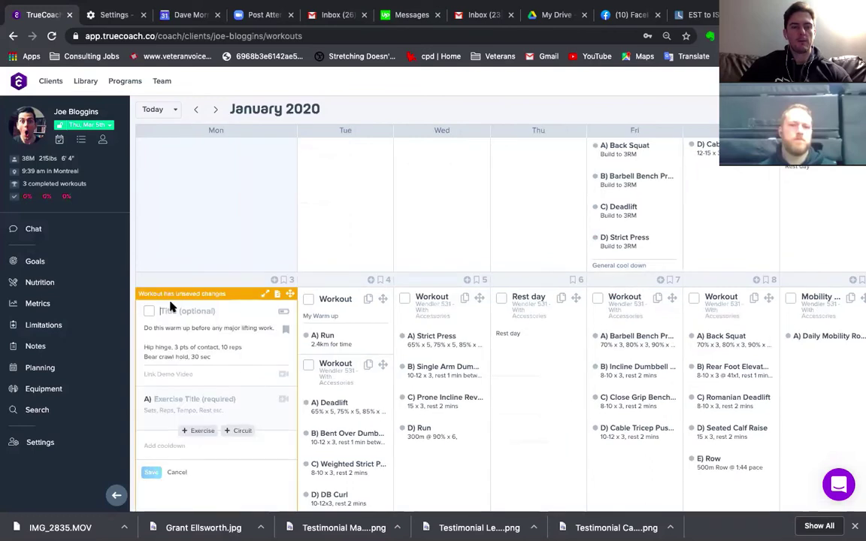
{"action": "left_click", "coordinate": [168, 400]}
{"action": "type", "text": "Kettleb"}
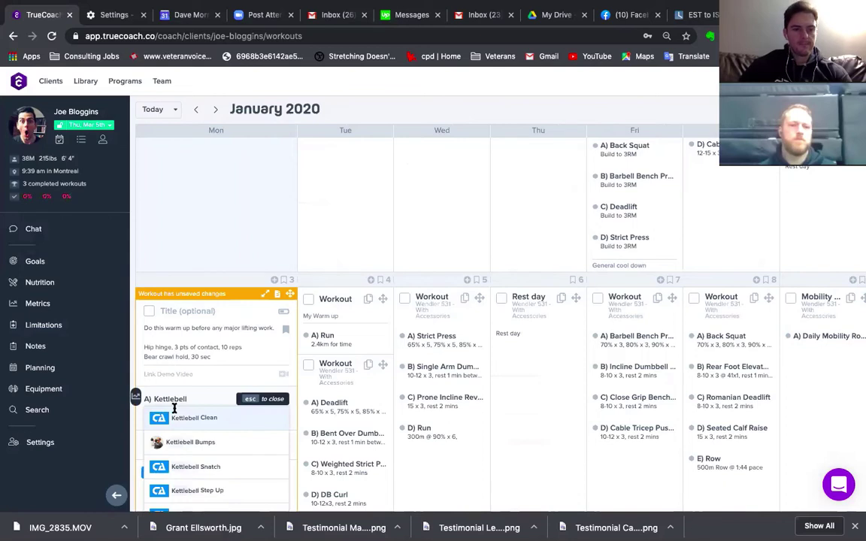
{"action": "type", "text": "ell A"}
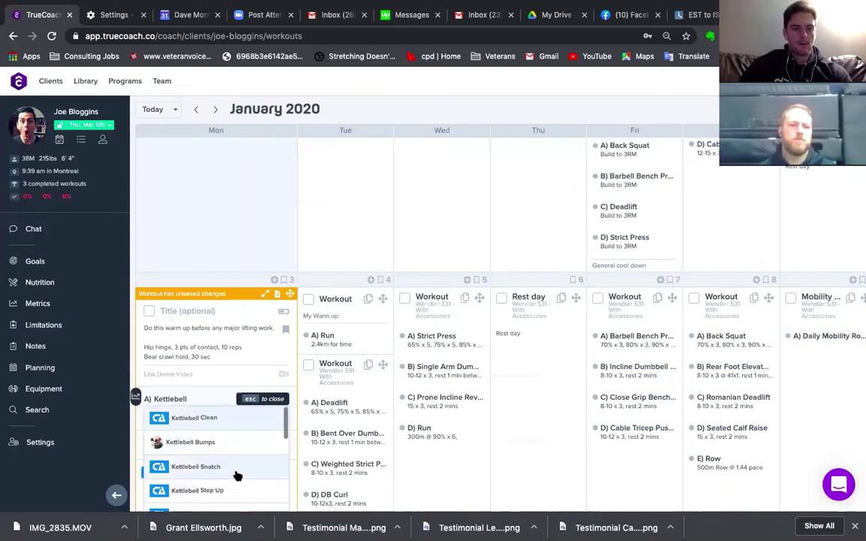
{"action": "type", "text": "rou"}
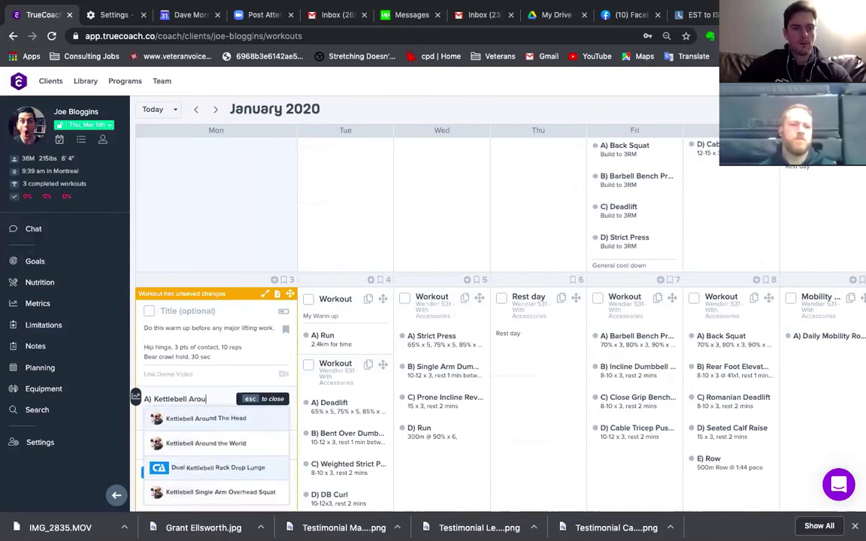
{"action": "left_click", "coordinate": [206, 419]}
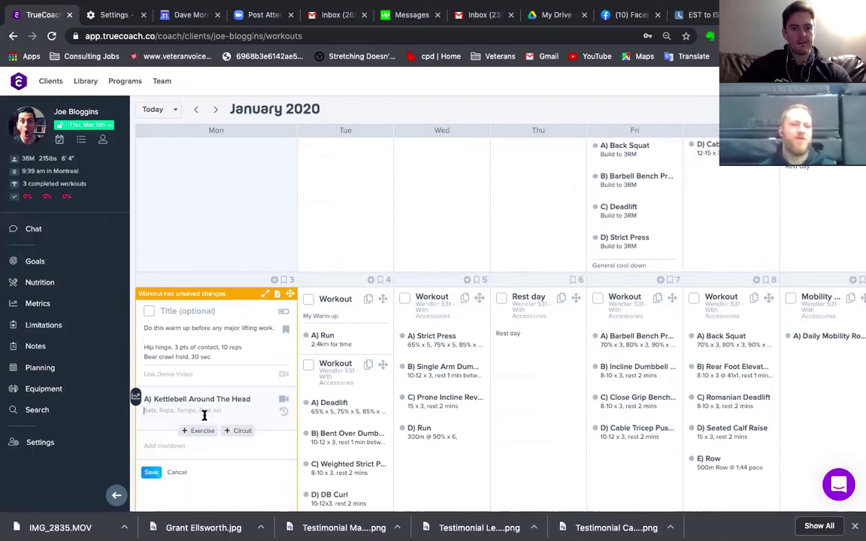
Play the linked demo video of the Kettlebell Around The Head exercise and pause it
{"action": "left_click", "coordinate": [284, 402]}
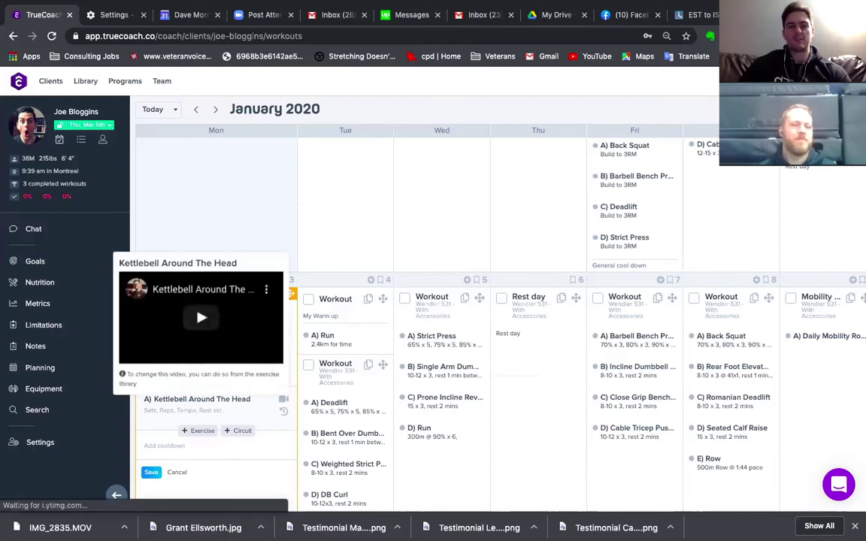
{"action": "left_click", "coordinate": [202, 318]}
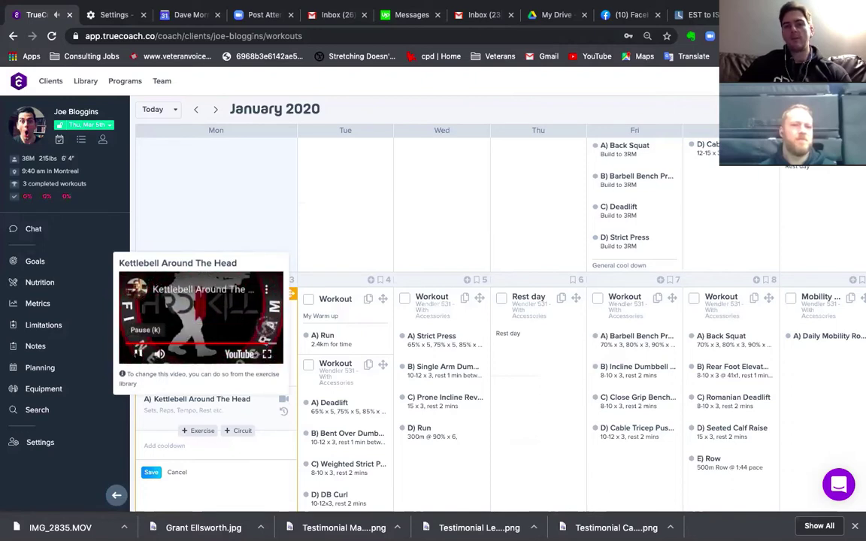
{"action": "left_click", "coordinate": [138, 354]}
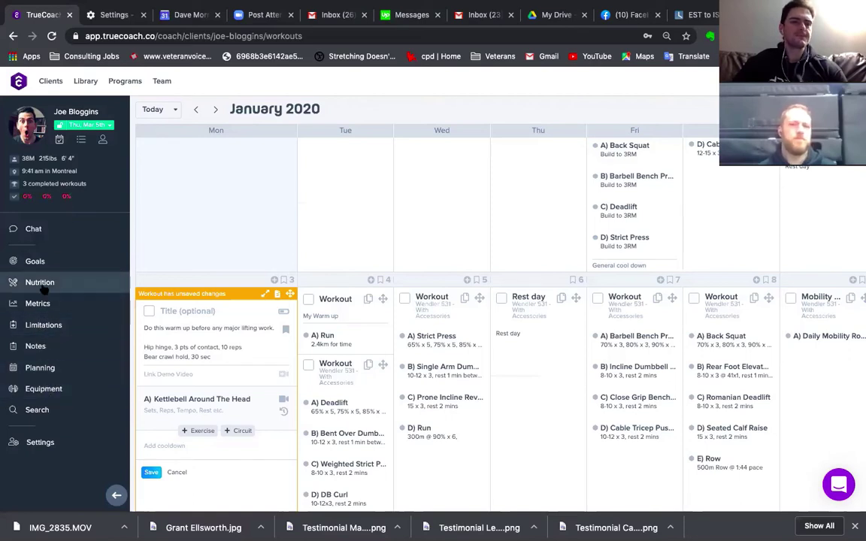
Examine the skeleton and plan form in the client's Planning section and leave it without saving
{"action": "left_click", "coordinate": [41, 368]}
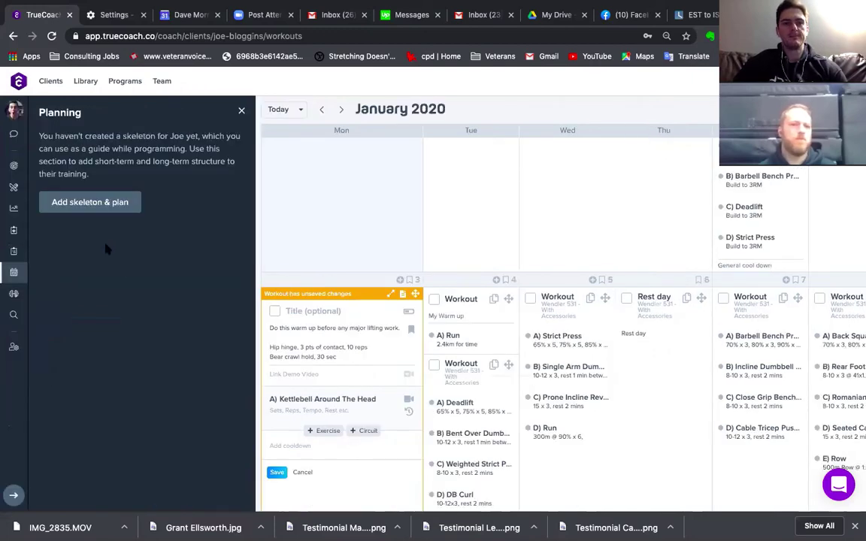
{"action": "left_click", "coordinate": [87, 203]}
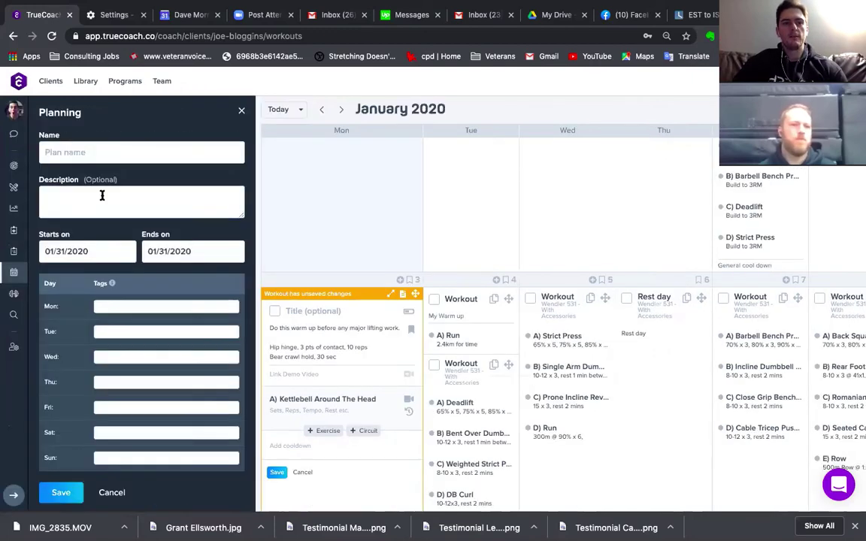
{"action": "scroll", "coordinate": [90, 266], "scroll_direction": "down", "scroll_amount": 1}
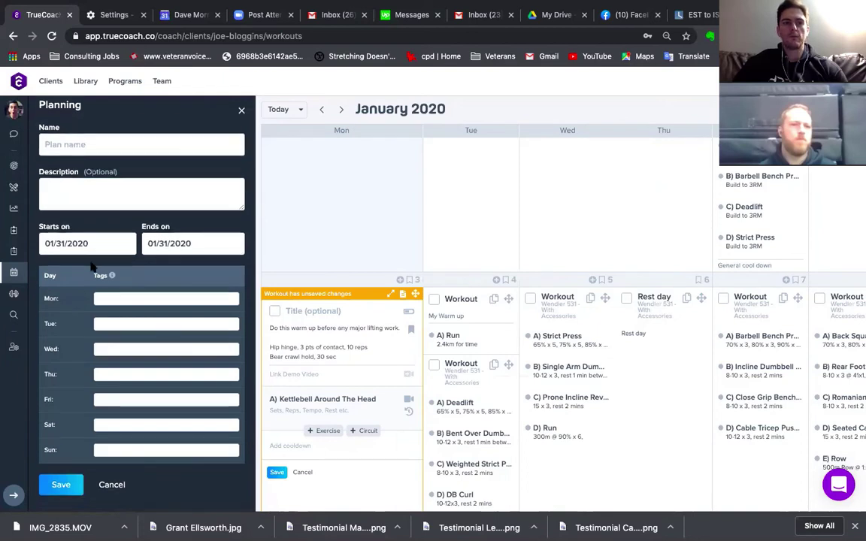
{"action": "left_click", "coordinate": [117, 298]}
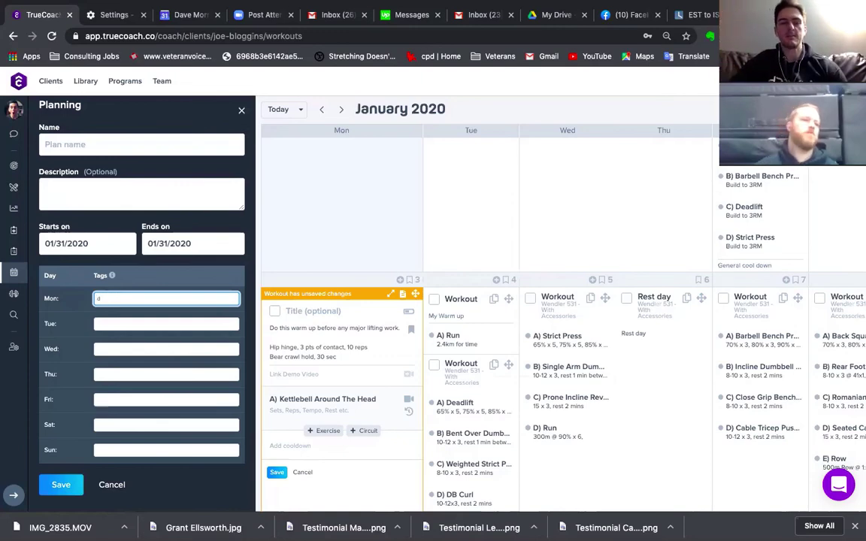
{"action": "type", "text": "d"}
{"action": "left_click", "coordinate": [111, 484]}
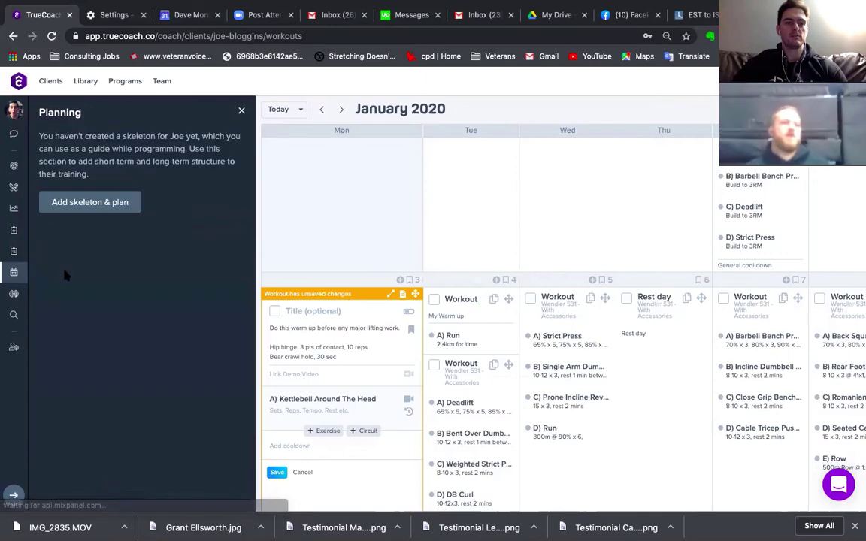
View the client's Equipment section and the entry form in Limitations, leaving both without adding notes
{"action": "left_click", "coordinate": [15, 296]}
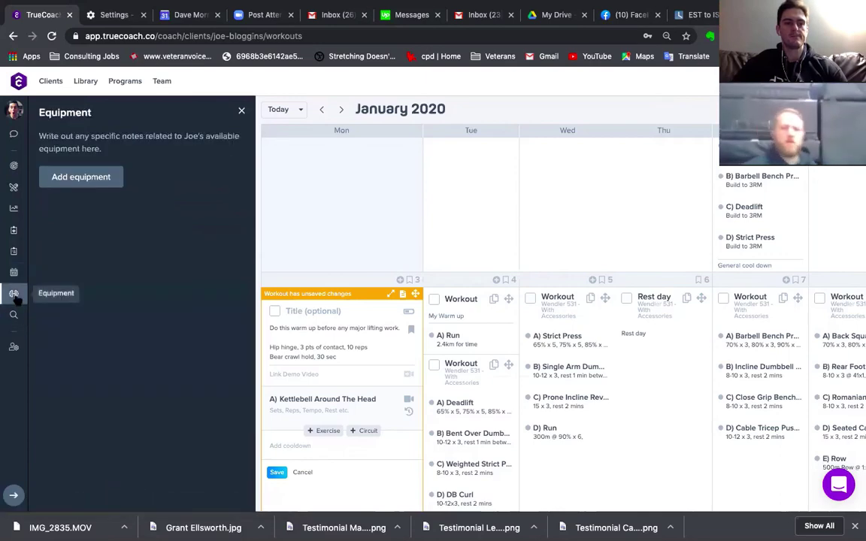
{"action": "left_click", "coordinate": [14, 232]}
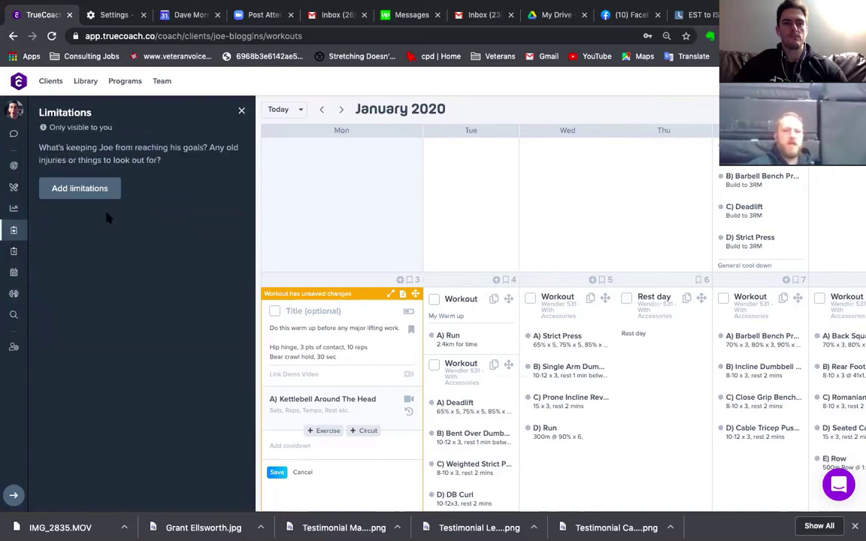
{"action": "left_click", "coordinate": [52, 194]}
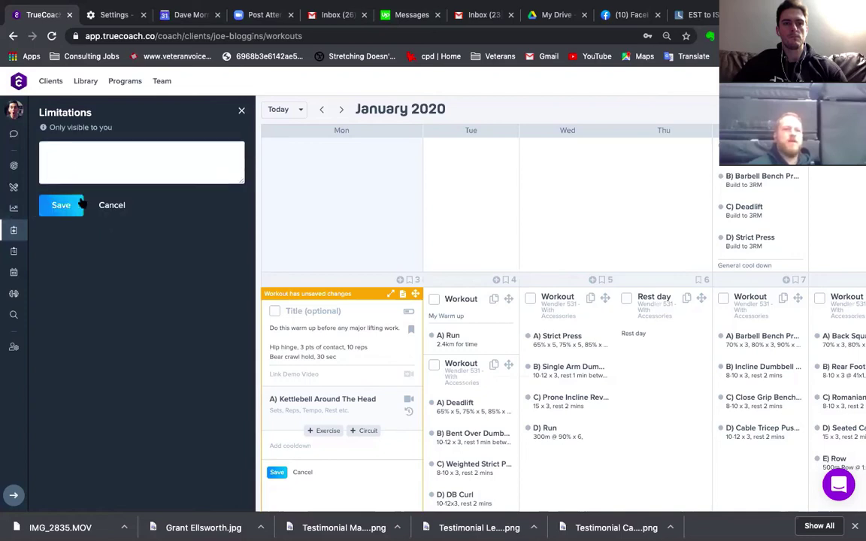
{"action": "left_click", "coordinate": [109, 202]}
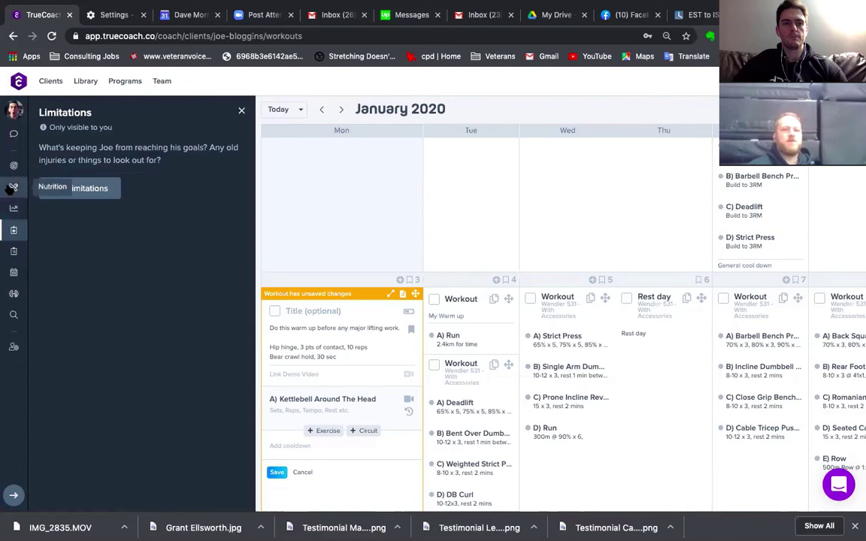
Examine the client's nutrition goals form, including threshold, file upload and daily macros, and close it without saving
{"action": "left_click", "coordinate": [11, 188]}
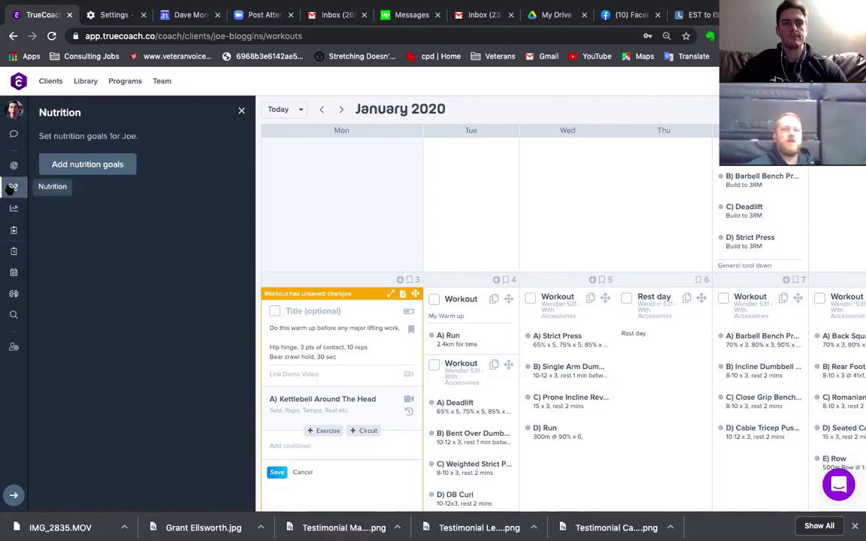
{"action": "left_click", "coordinate": [91, 162]}
{"action": "scroll", "coordinate": [156, 257], "scroll_direction": "down", "scroll_amount": 5}
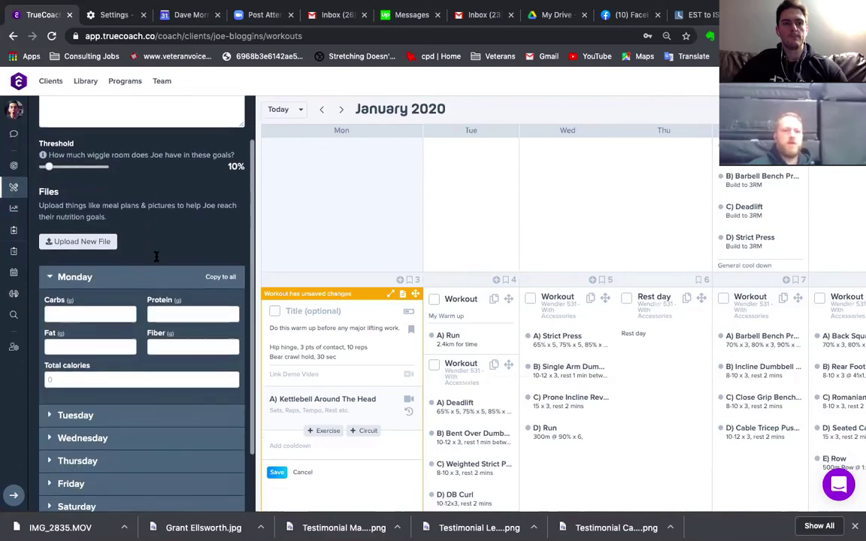
{"action": "scroll", "coordinate": [156, 258], "scroll_direction": "up", "scroll_amount": 5}
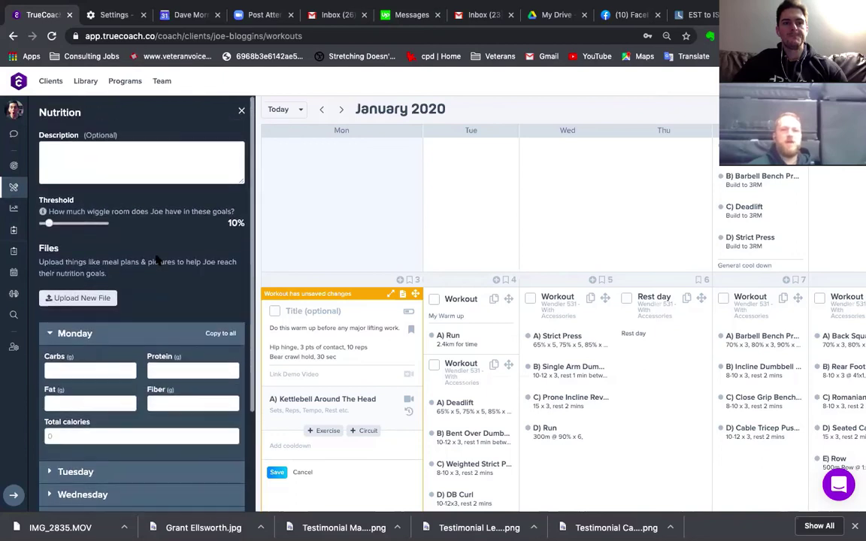
{"action": "scroll", "coordinate": [157, 258], "scroll_direction": "down", "scroll_amount": 1}
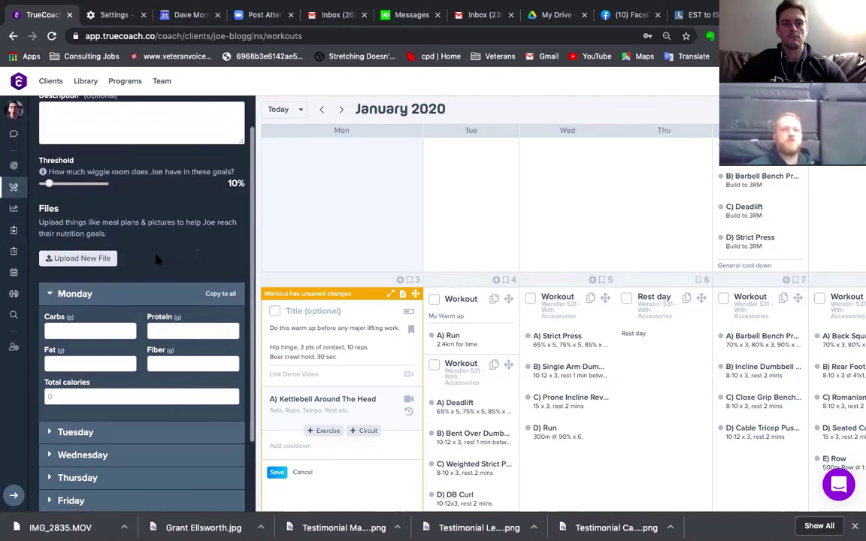
{"action": "scroll", "coordinate": [157, 260], "scroll_direction": "down", "scroll_amount": 3}
{"action": "scroll", "coordinate": [156, 259], "scroll_direction": "up", "scroll_amount": 4}
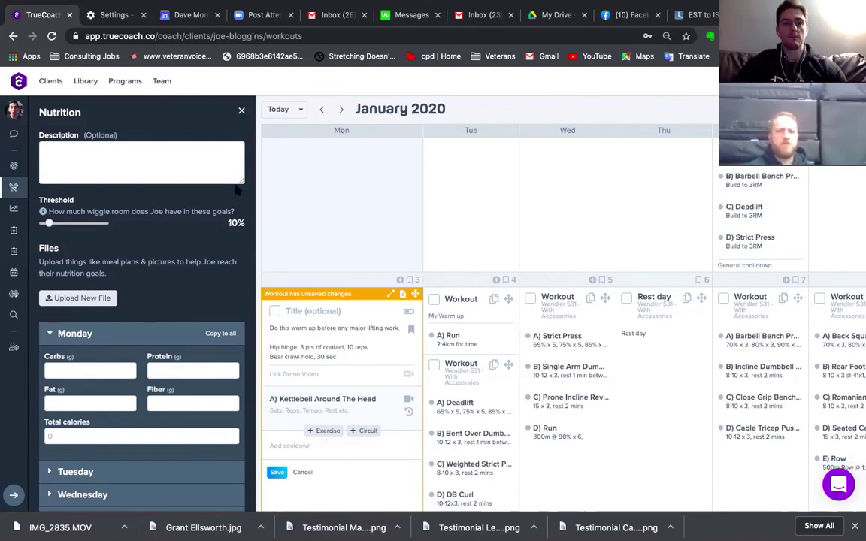
{"action": "left_click", "coordinate": [242, 111]}
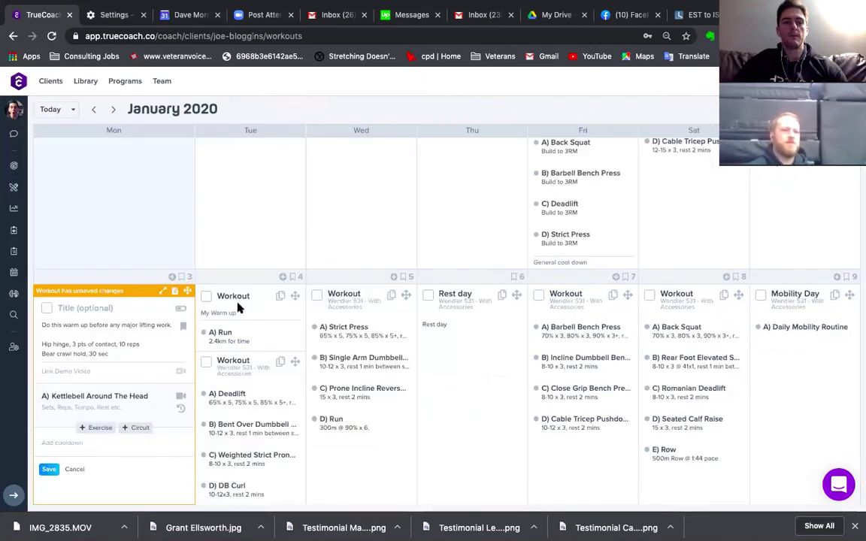
Add Pull-up as the second exercise of the Monday, February 3 workout and superset it with Kettlebell Around The Head
{"action": "left_click", "coordinate": [99, 429]}
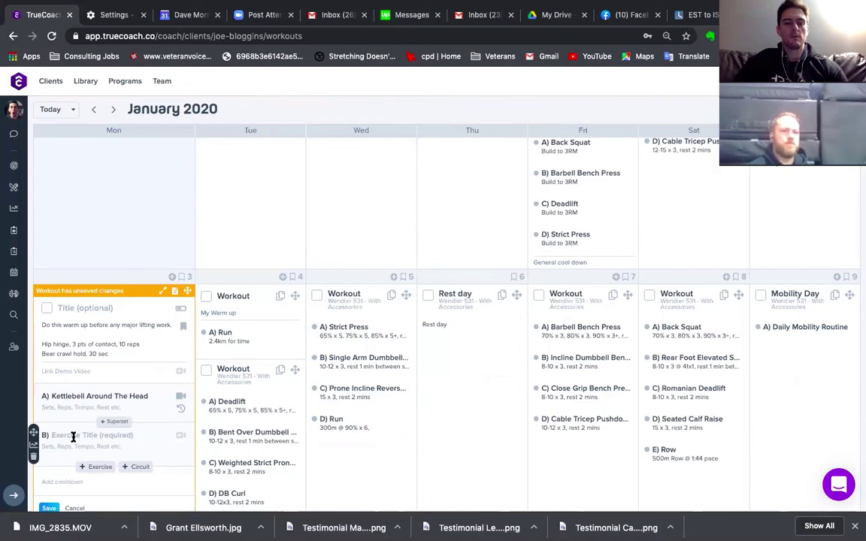
{"action": "type", "text": "Pull"}
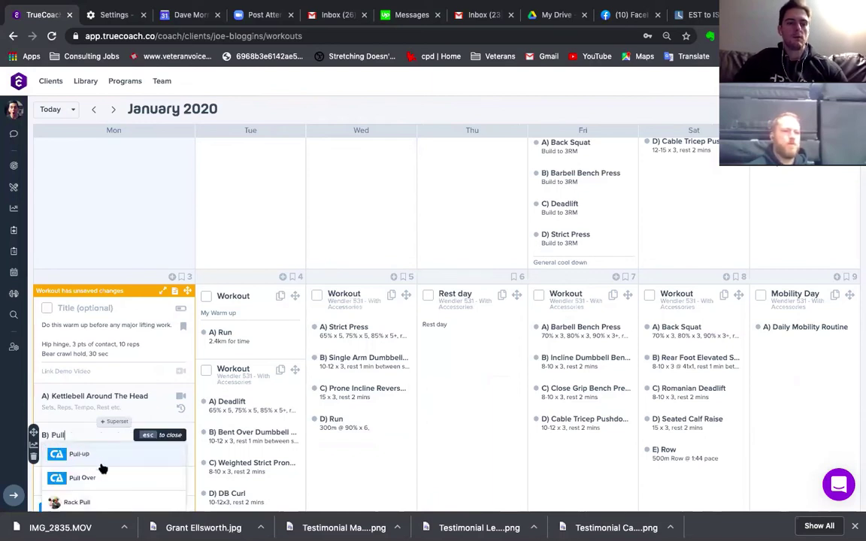
{"action": "left_click", "coordinate": [91, 456]}
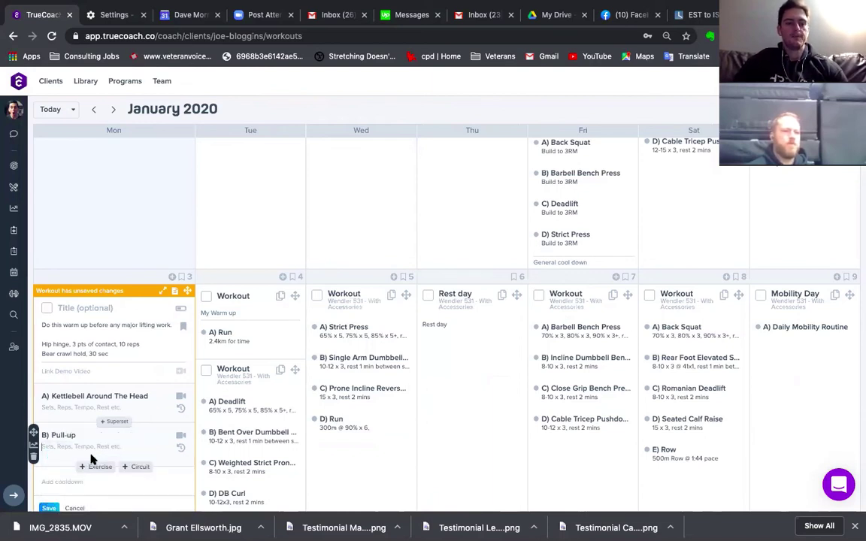
{"action": "left_click", "coordinate": [117, 422]}
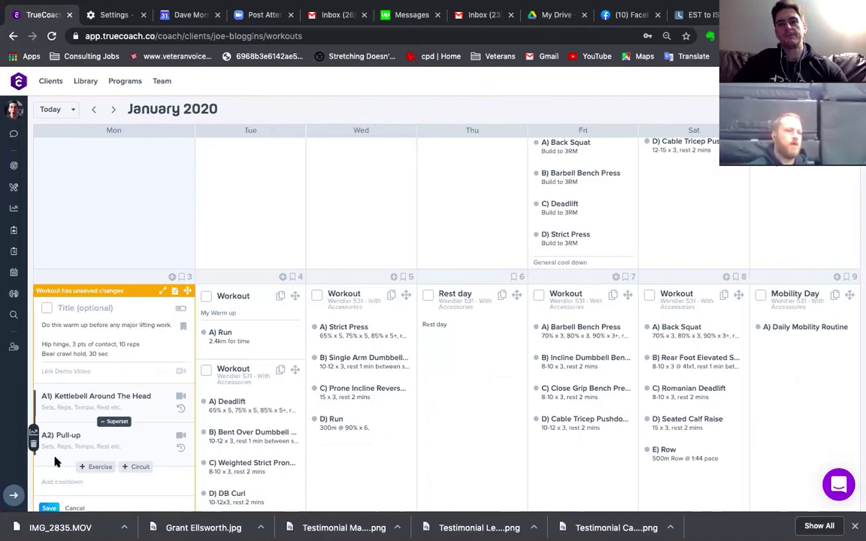
Add a circuit titled Tabata below the superset, with "pull ups" as its instructions
{"action": "scroll", "coordinate": [98, 434], "scroll_direction": "down", "scroll_amount": 1}
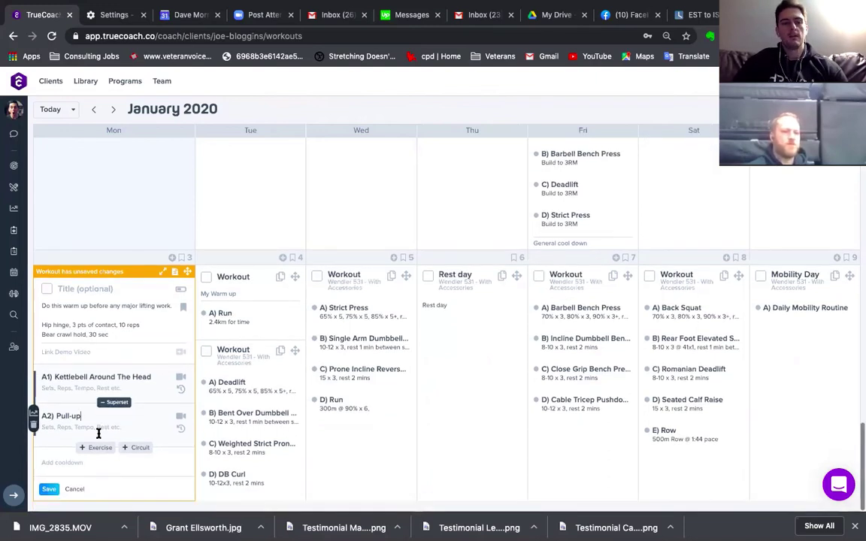
{"action": "left_click", "coordinate": [141, 448]}
{"action": "scroll", "coordinate": [120, 470], "scroll_direction": "down", "scroll_amount": 2}
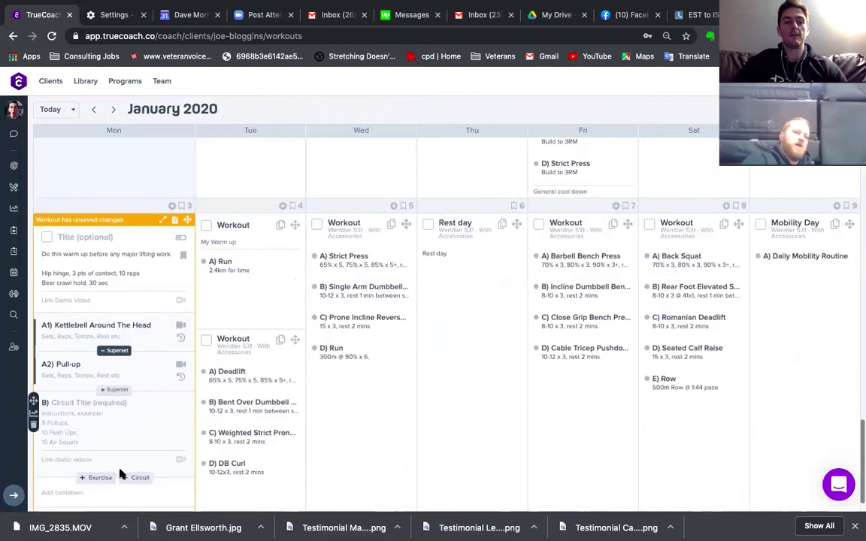
{"action": "scroll", "coordinate": [117, 459], "scroll_direction": "down", "scroll_amount": 1}
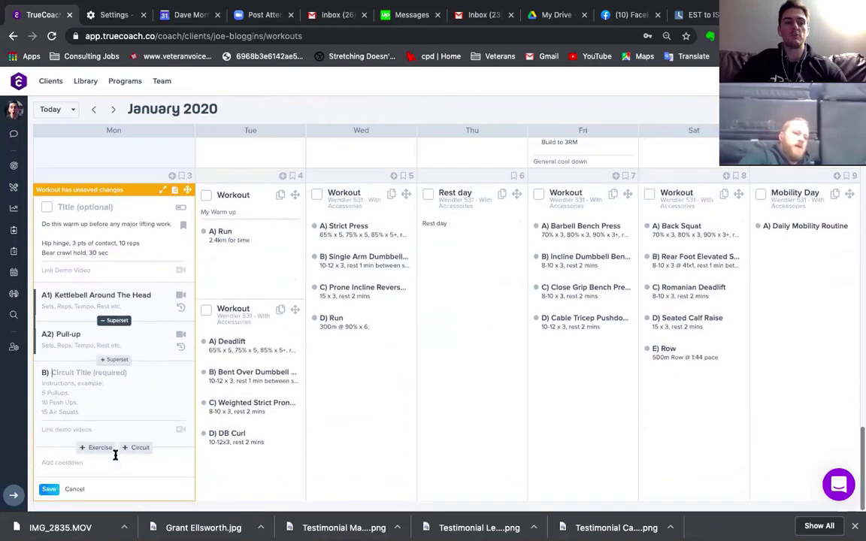
{"action": "left_click", "coordinate": [65, 373]}
{"action": "type", "text": "Tabata"}
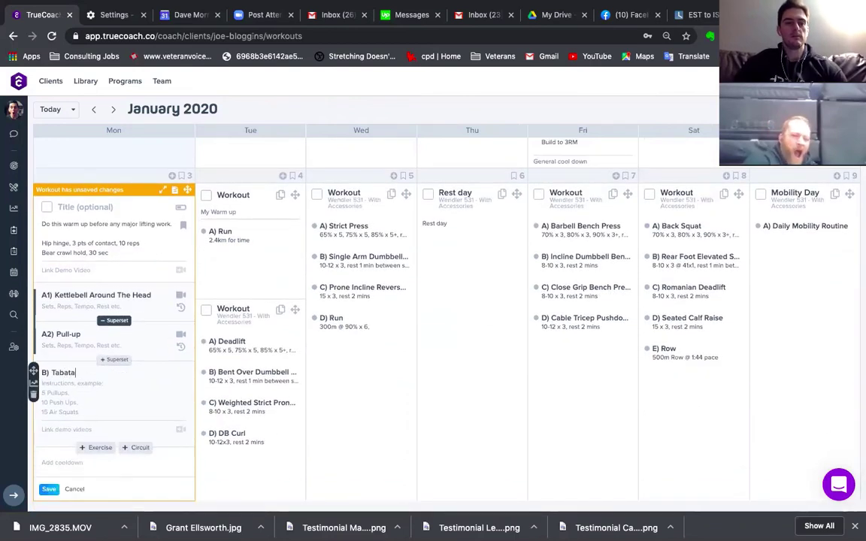
{"action": "left_click", "coordinate": [60, 389]}
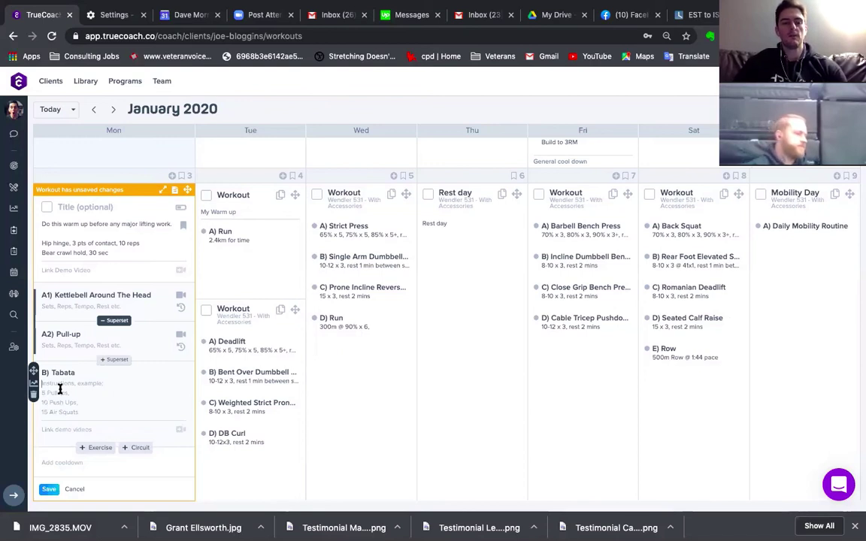
{"action": "type", "text": "pull ups"}
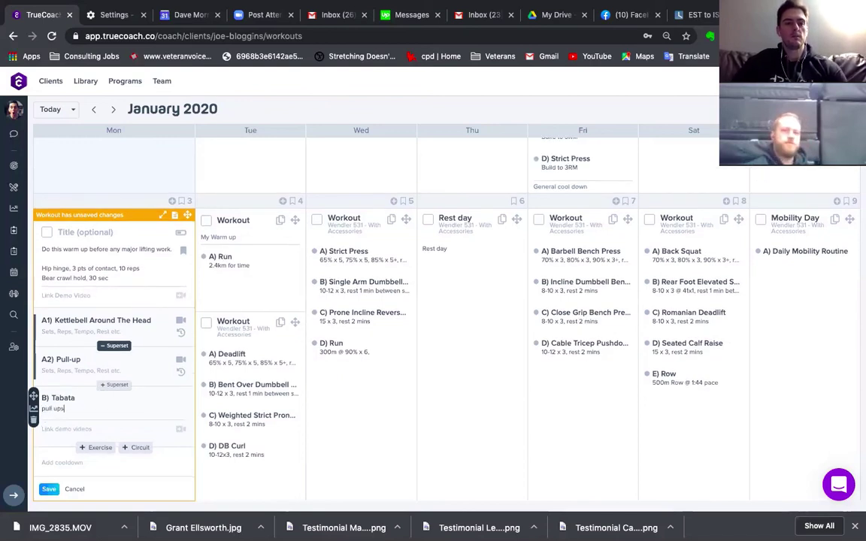
Find pull-up demo videos for the Tabata circuit and link the Rope Pull Up video
{"action": "left_click", "coordinate": [34, 428]}
{"action": "type", "text": "p"}
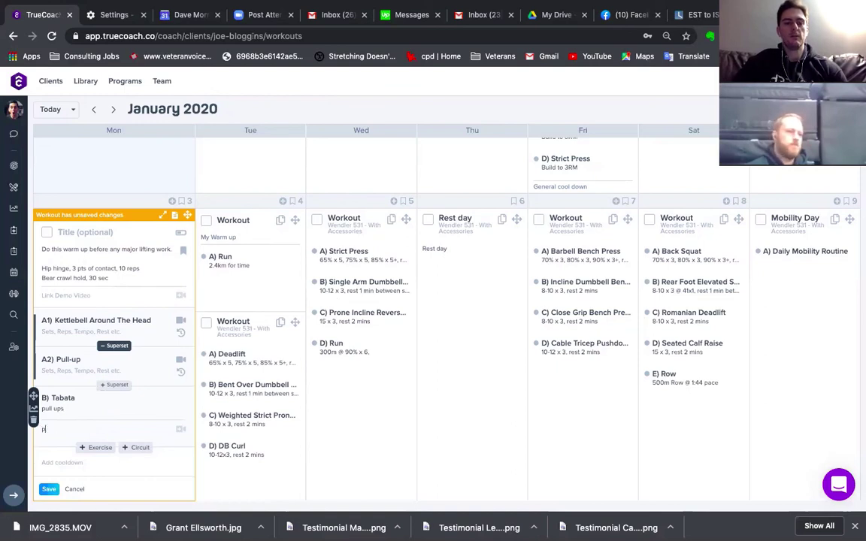
{"action": "type", "text": "ull up"}
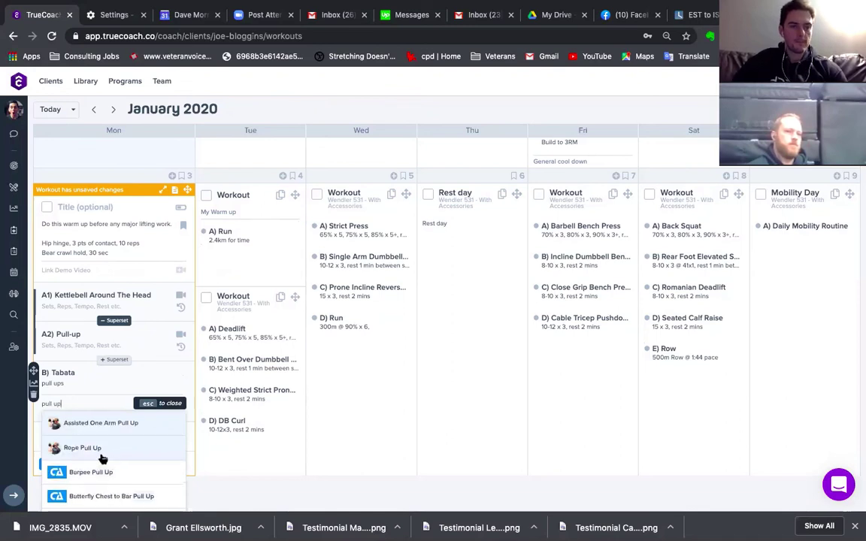
{"action": "left_click", "coordinate": [103, 451]}
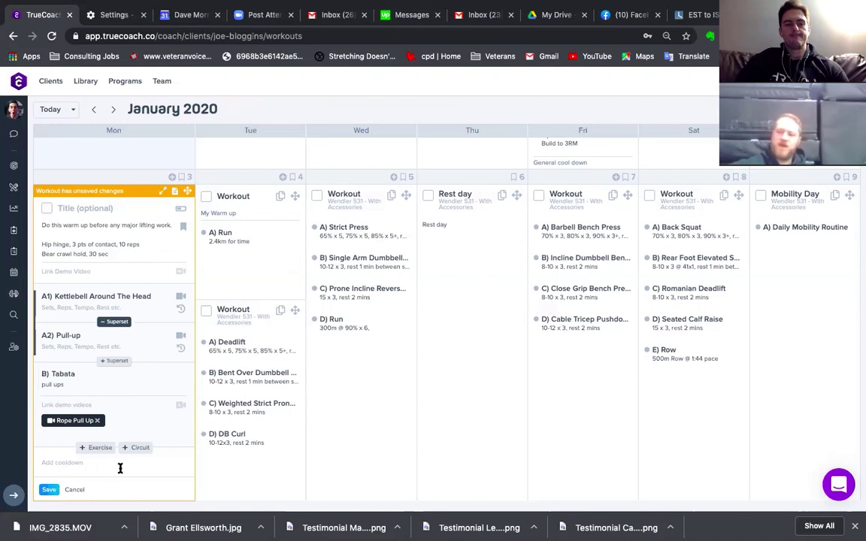
Discard the unsaved Monday, February 3 workout and go back to the mid-January weeks of the client's calendar
{"action": "left_click", "coordinate": [74, 490]}
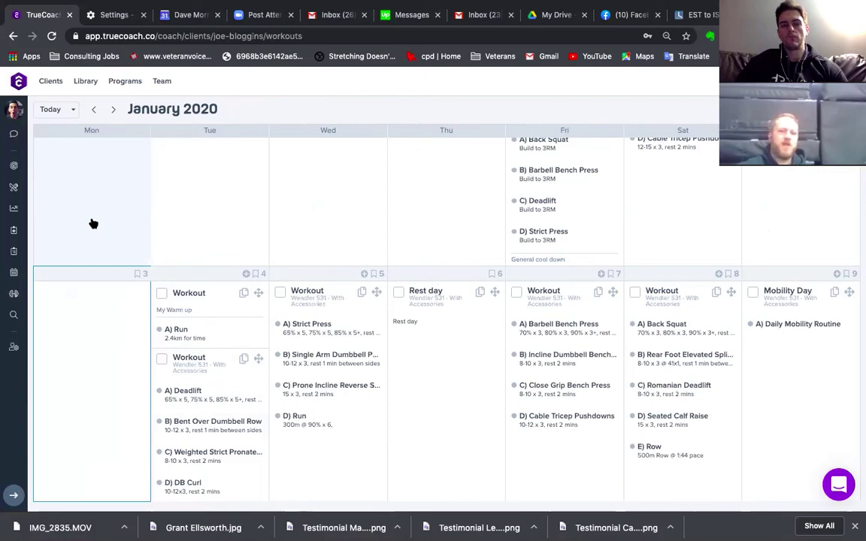
{"action": "scroll", "coordinate": [116, 201], "scroll_direction": "up", "scroll_amount": 10}
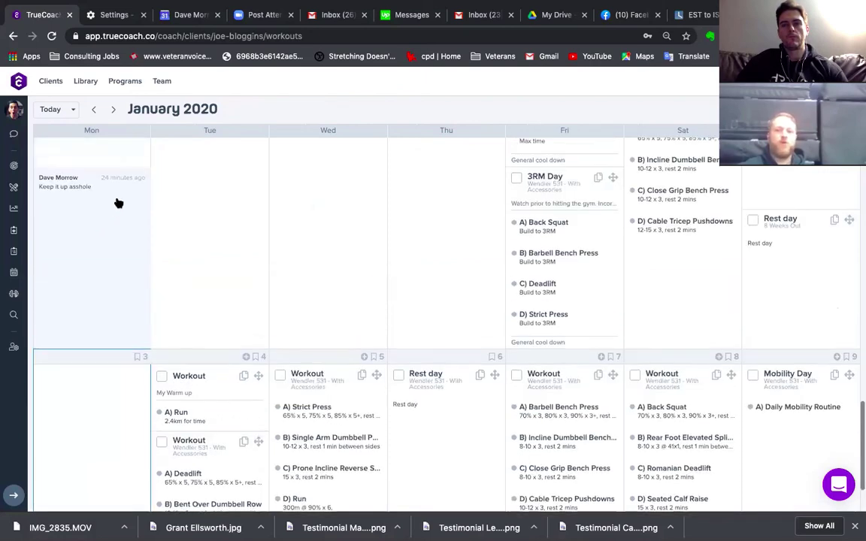
{"action": "mouse_move", "coordinate": [156, 6]}
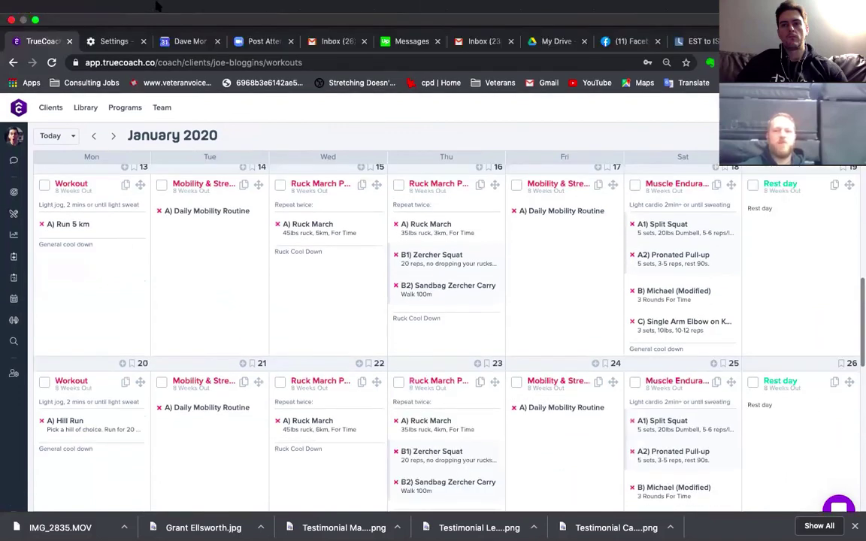